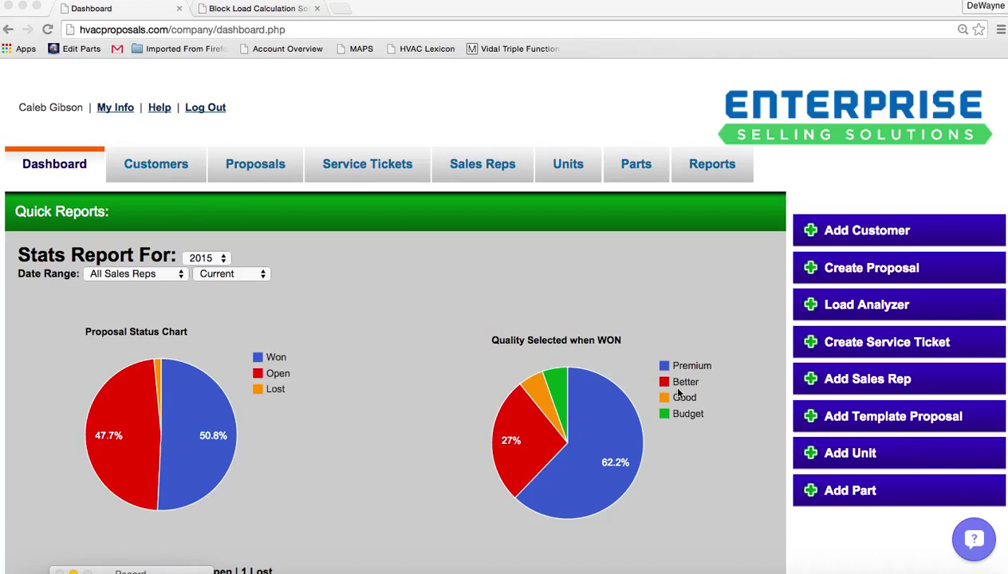
Check the dashboard's sales rep and date range filters, leaving them unchanged
left_click(179, 278)
left_click(180, 276)
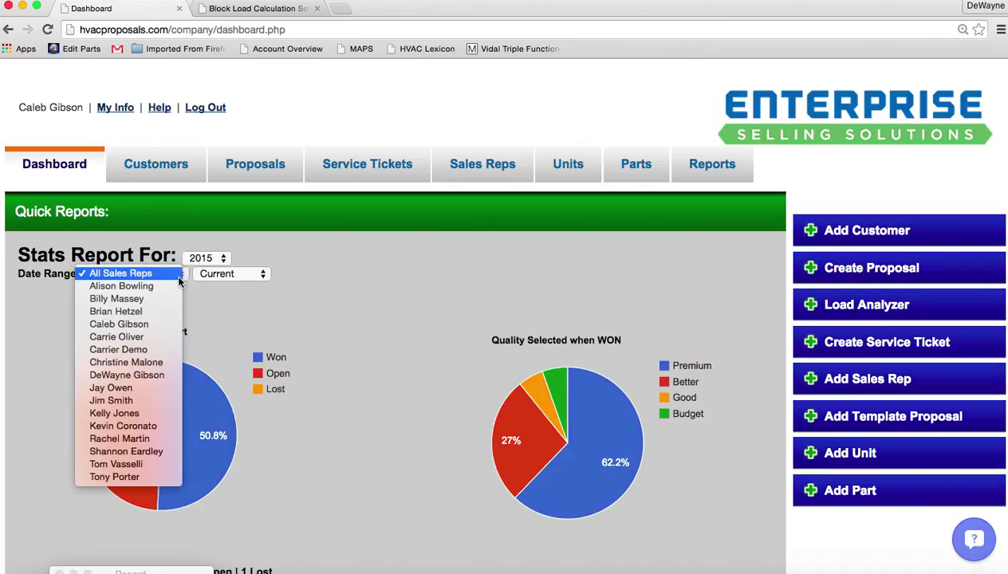
left_click(263, 273)
left_click(263, 272)
left_click(263, 273)
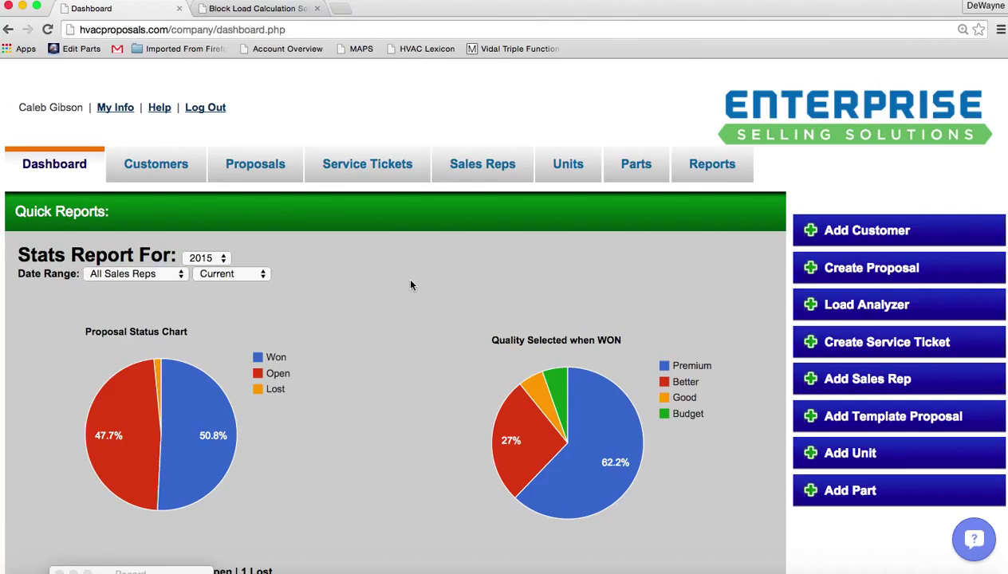
Open the Load Analyzer in a new tab and start an analysis for the selected customer
left_click(833, 306)
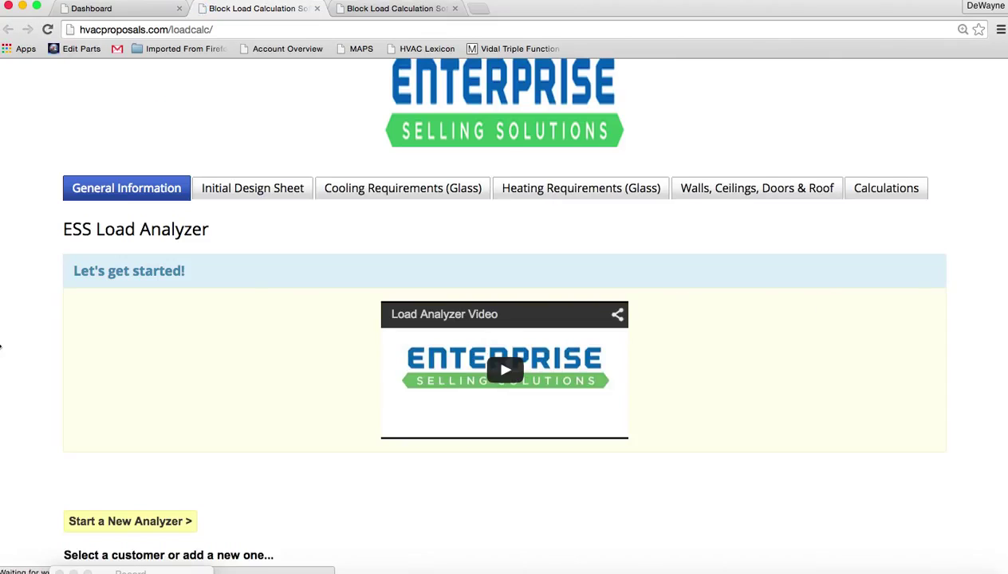
scroll(24, 315, "down", 3)
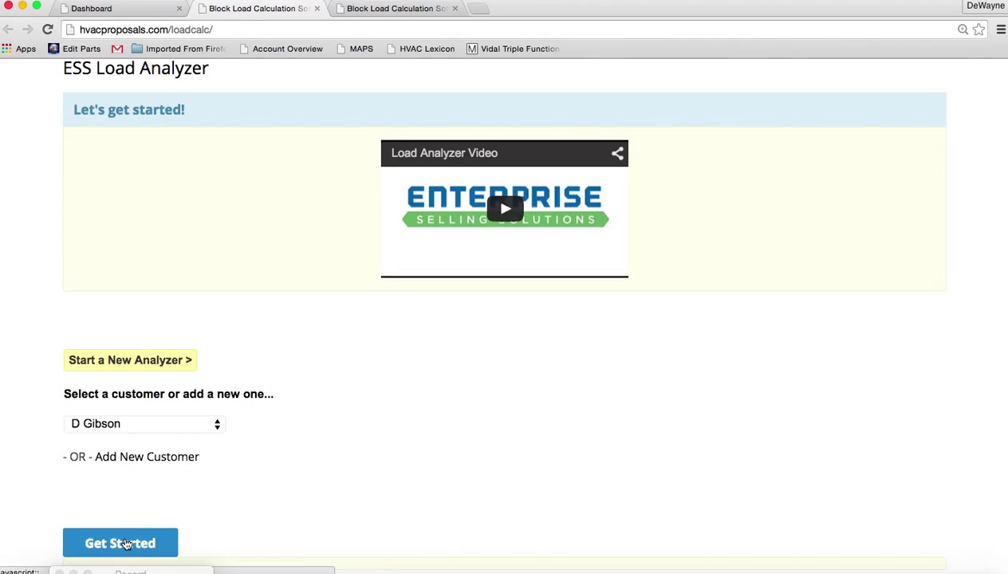
left_click(121, 543)
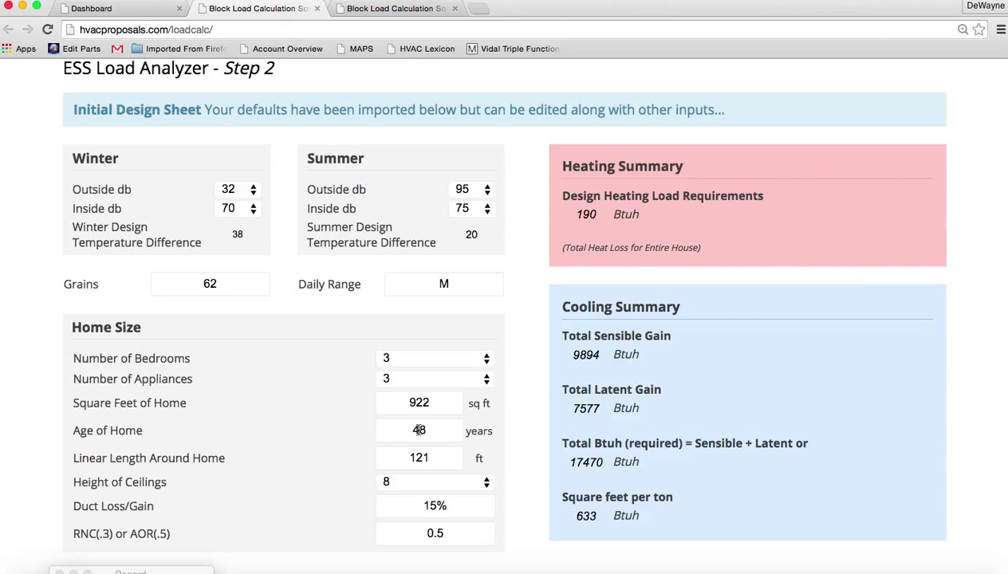
Move past the design sheet and cooling glass pages, then check the 165 sq ft window area on Heating Glass
scroll(630, 380, "down", 2)
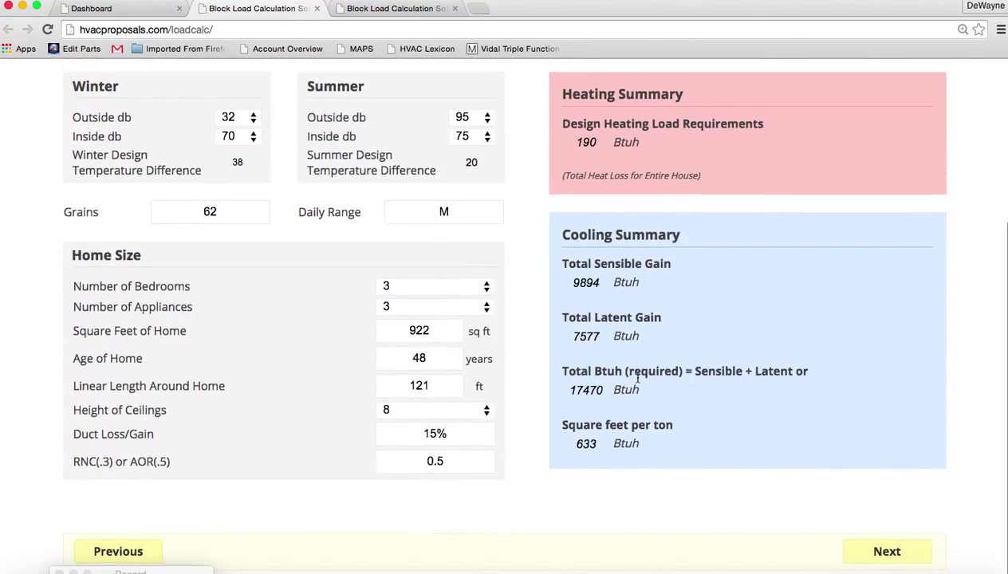
left_click(886, 551)
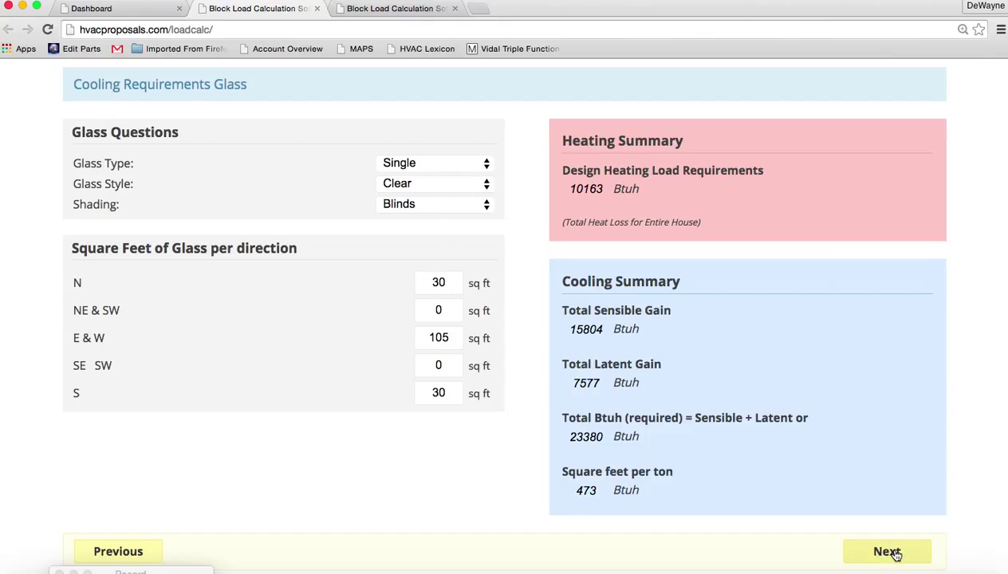
left_click(887, 551)
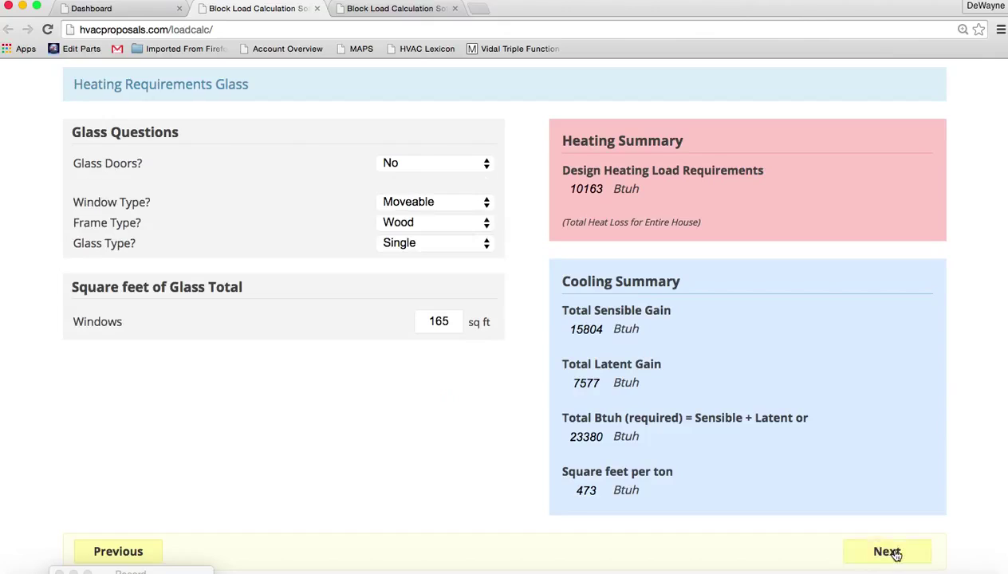
left_click(443, 321)
left_click_drag(448, 321, 426, 322)
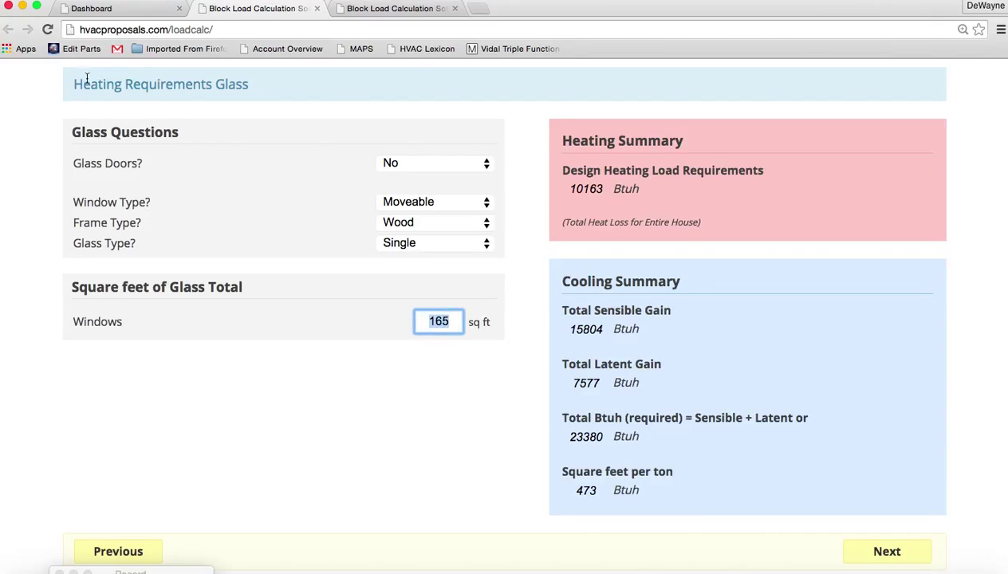
left_click_drag(72, 83, 246, 96)
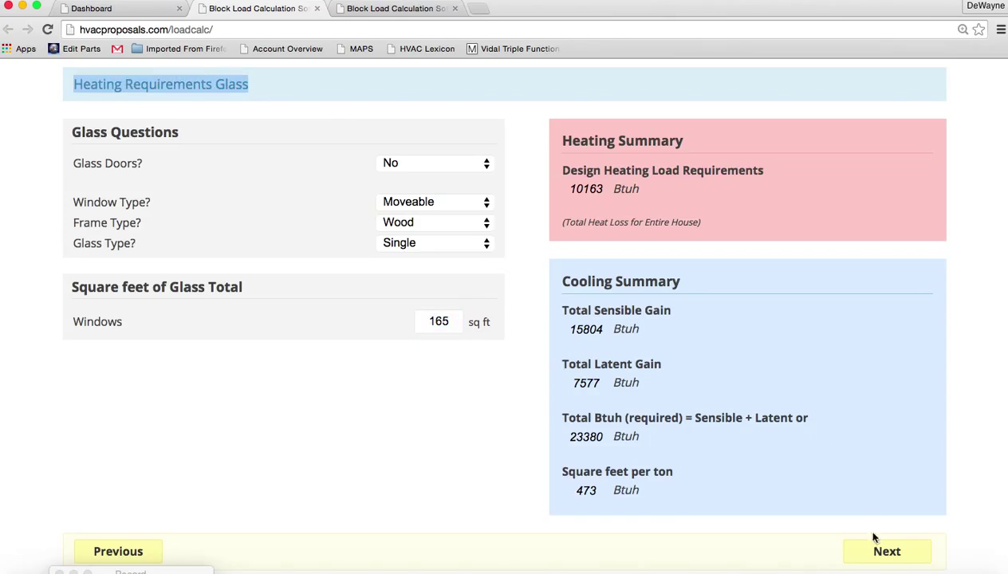
On the walls, doors and roof page, enter a door area of 42 and a roof area of 922
left_click(883, 552)
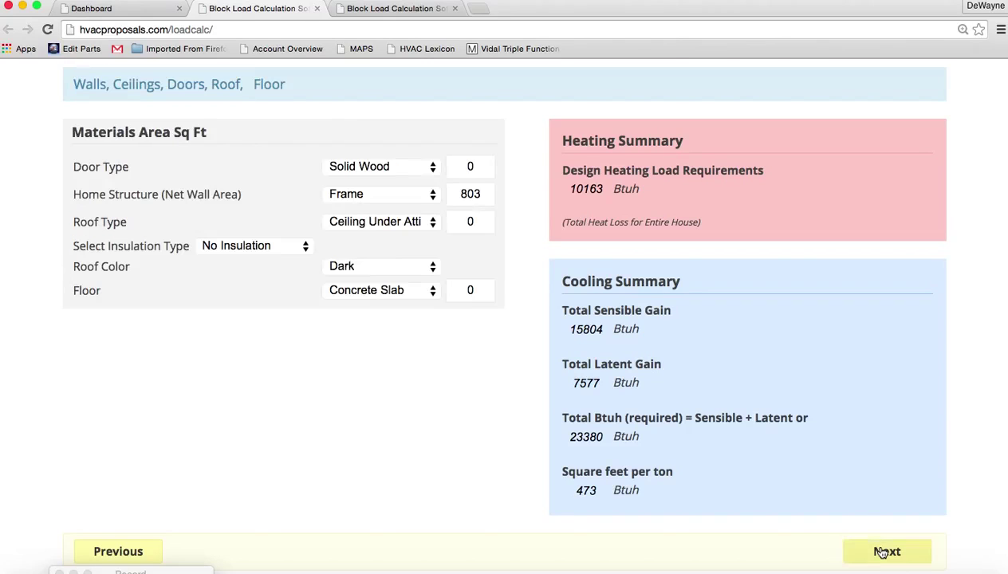
left_click(467, 168)
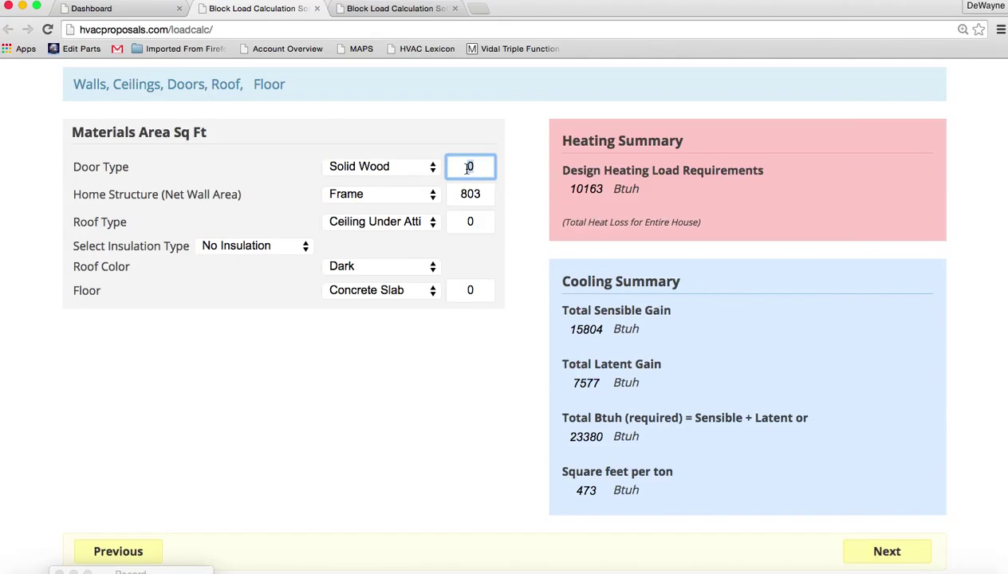
type("42")
left_click(470, 217)
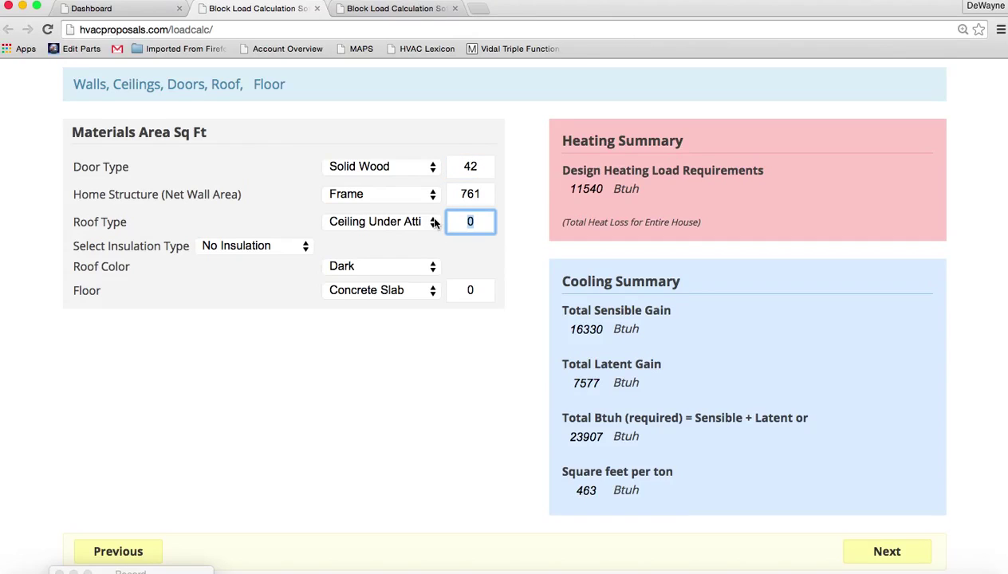
type("922")
Choose R-30 roof insulation, a Light roof, and Open Crawlspace with Carpeted Floor - R-11
left_click(305, 247)
left_click(271, 334)
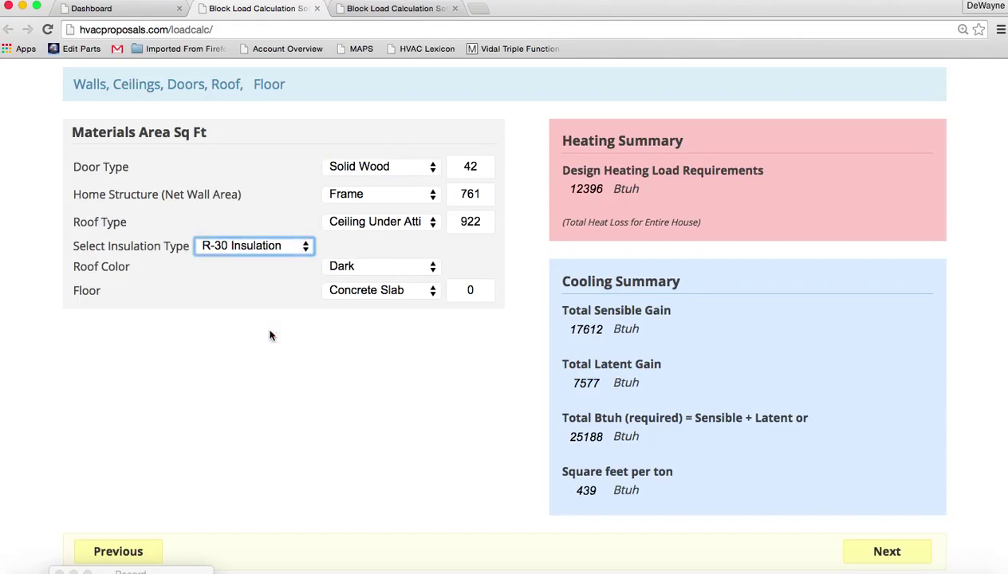
left_click(421, 271)
left_click(425, 281)
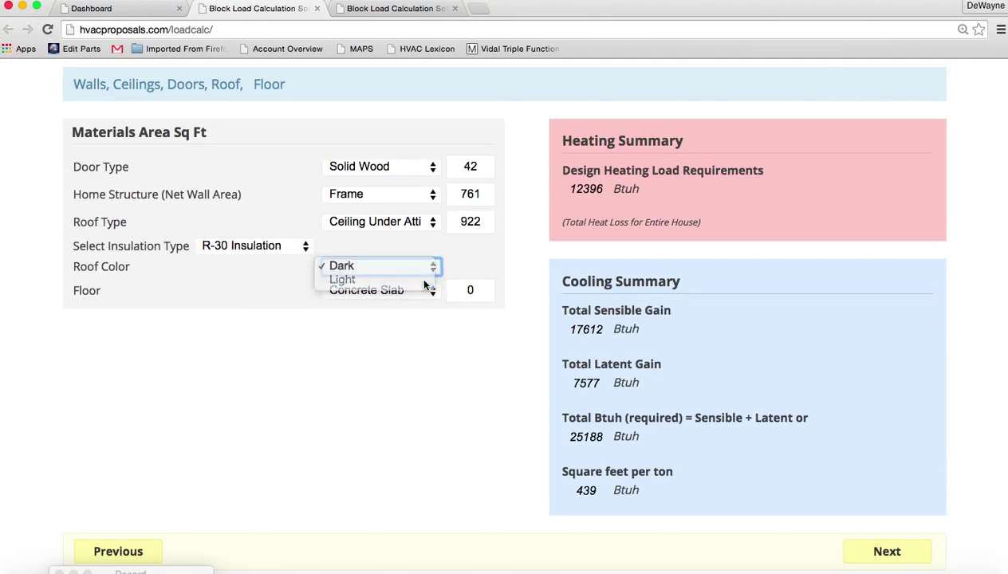
left_click(425, 291)
left_click(425, 297)
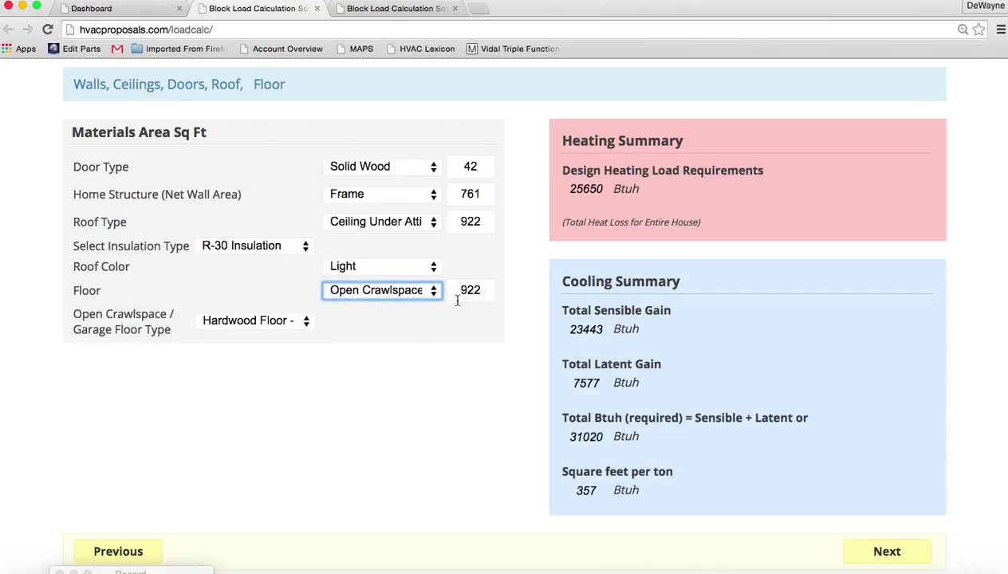
left_click(305, 321)
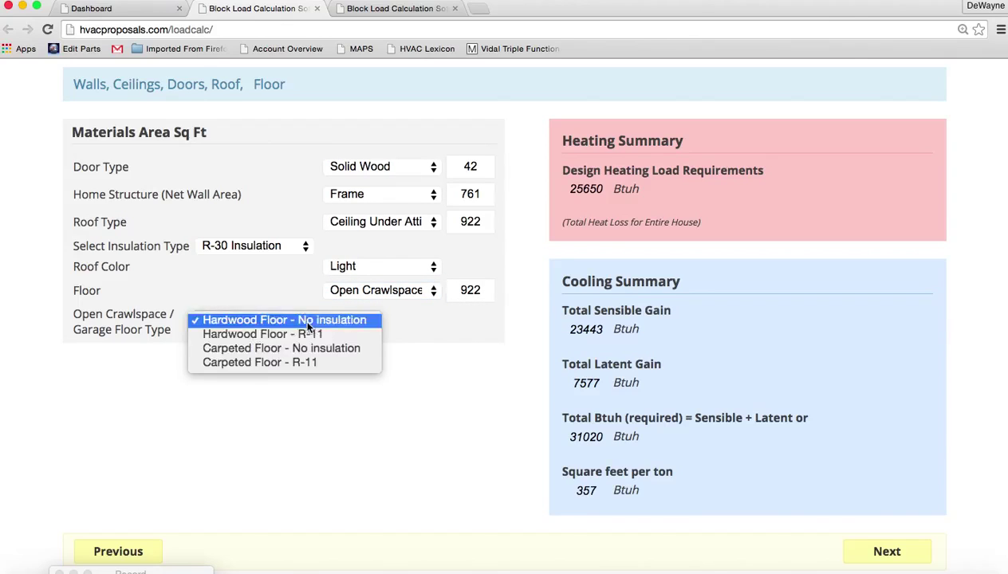
left_click(294, 364)
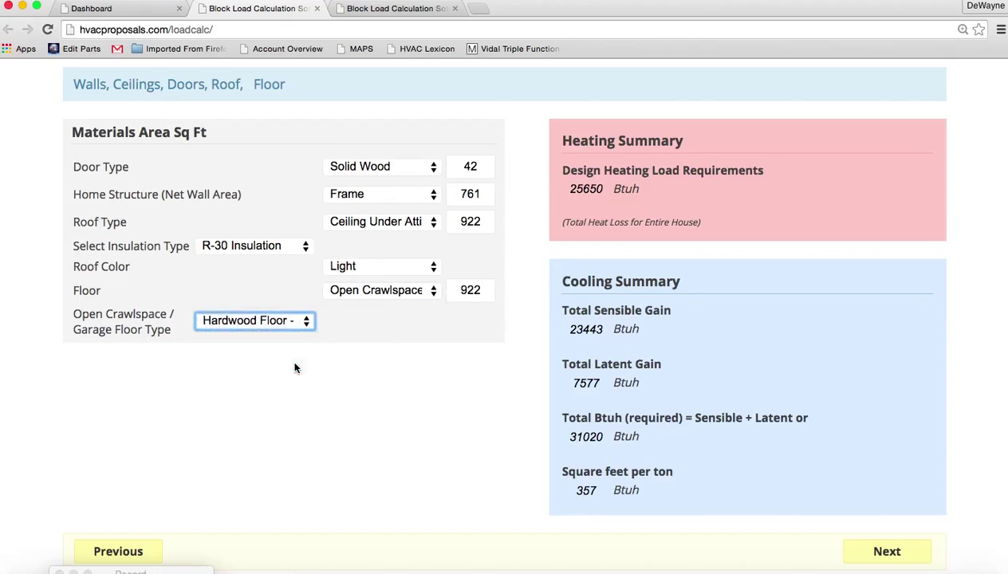
left_click(887, 552)
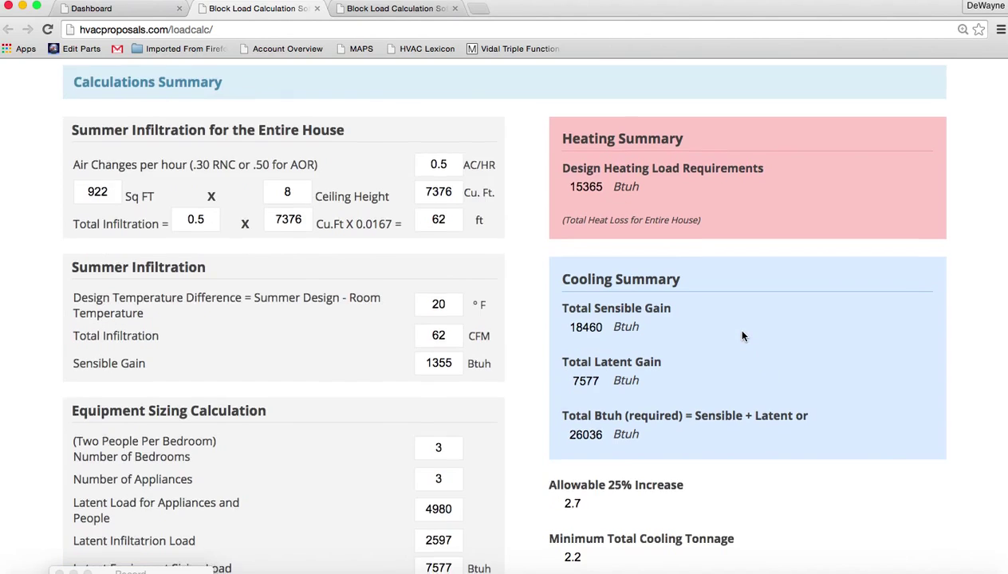
Generate the 5-page Block Load Calculation PDF, scroll through it, and return to the Load Analyzer tab
scroll(742, 336, "down", 2)
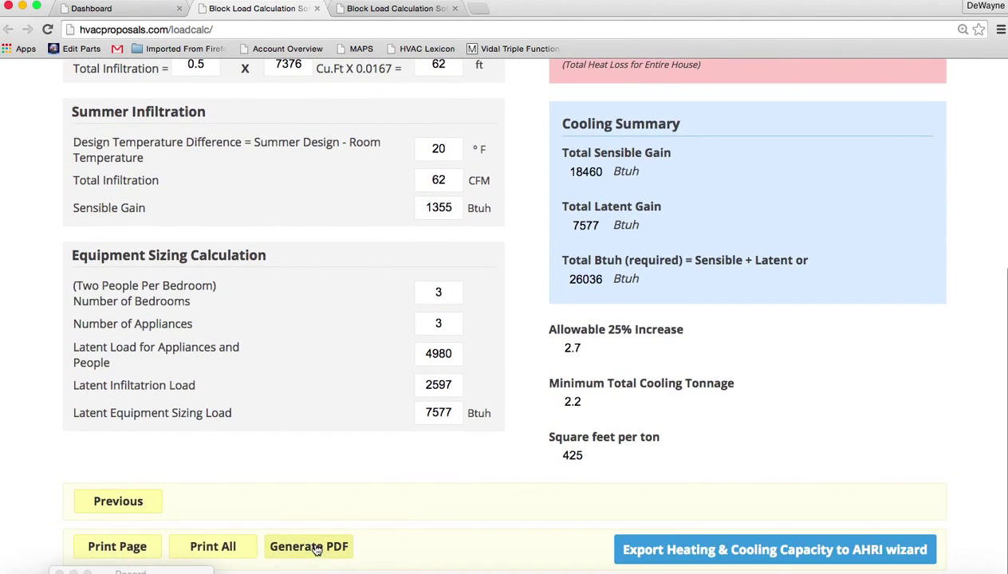
left_click(317, 549)
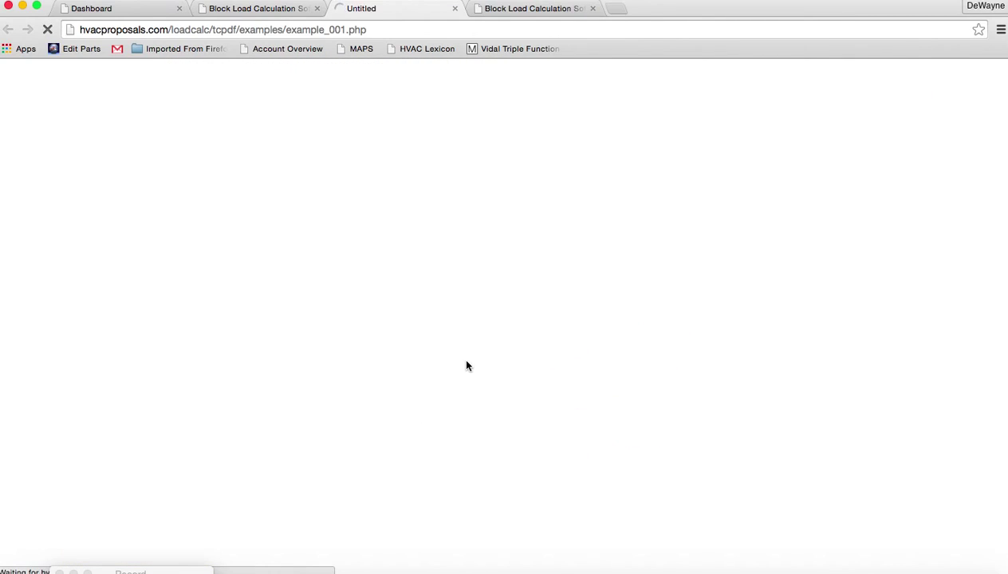
scroll(467, 366, "down", 8)
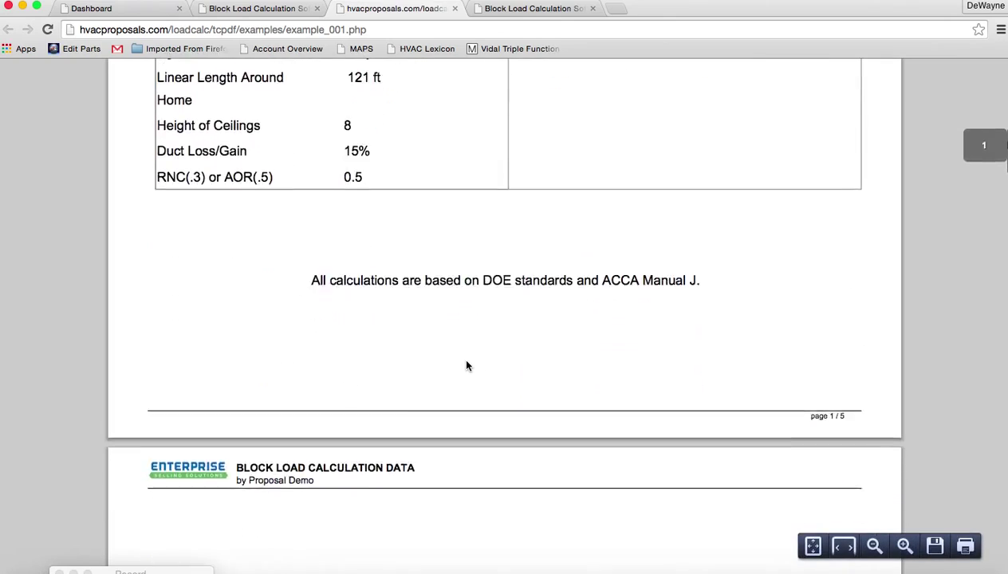
scroll(467, 366, "down", 15)
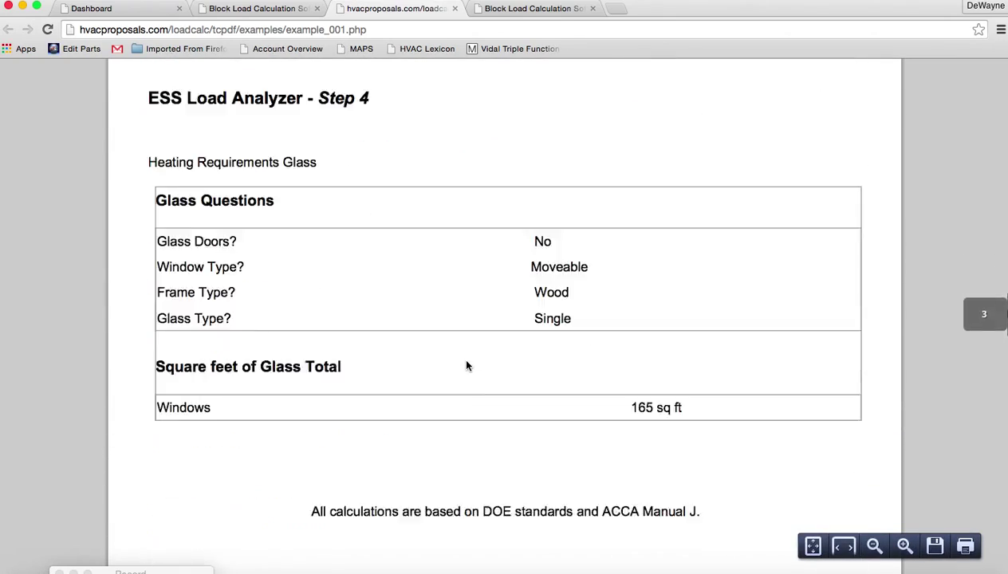
scroll(466, 366, "down", 15)
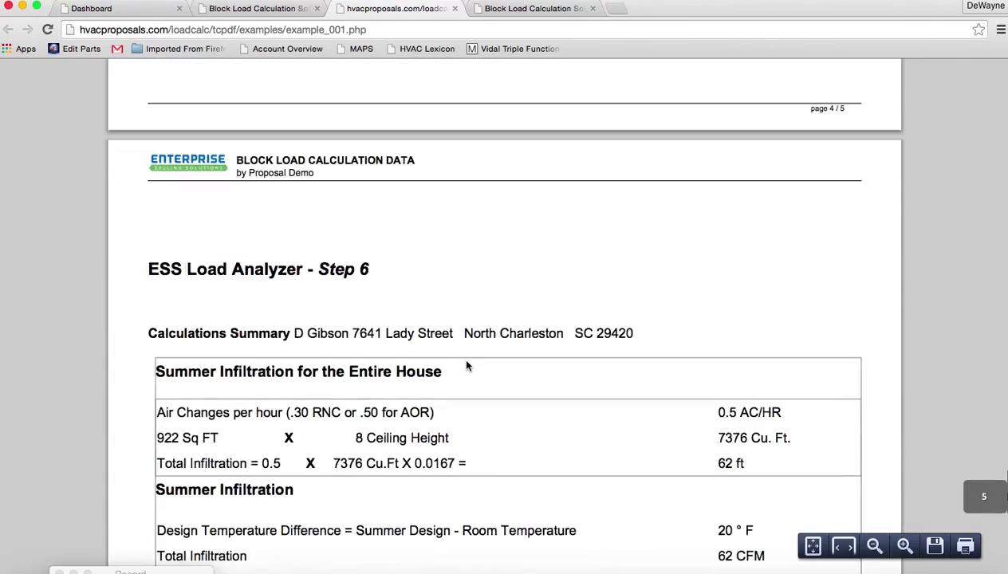
scroll(466, 365, "down", 5)
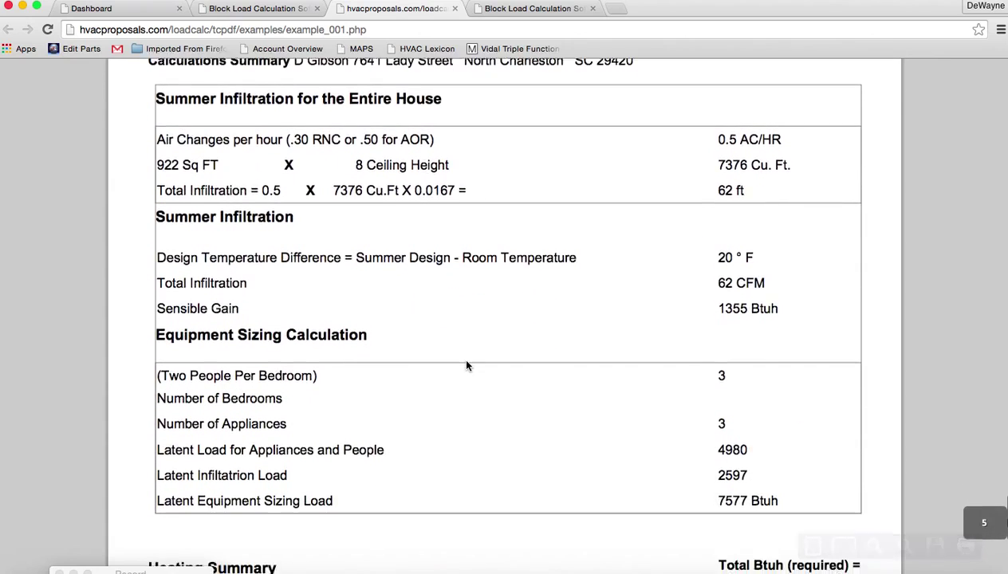
scroll(467, 366, "down", 3)
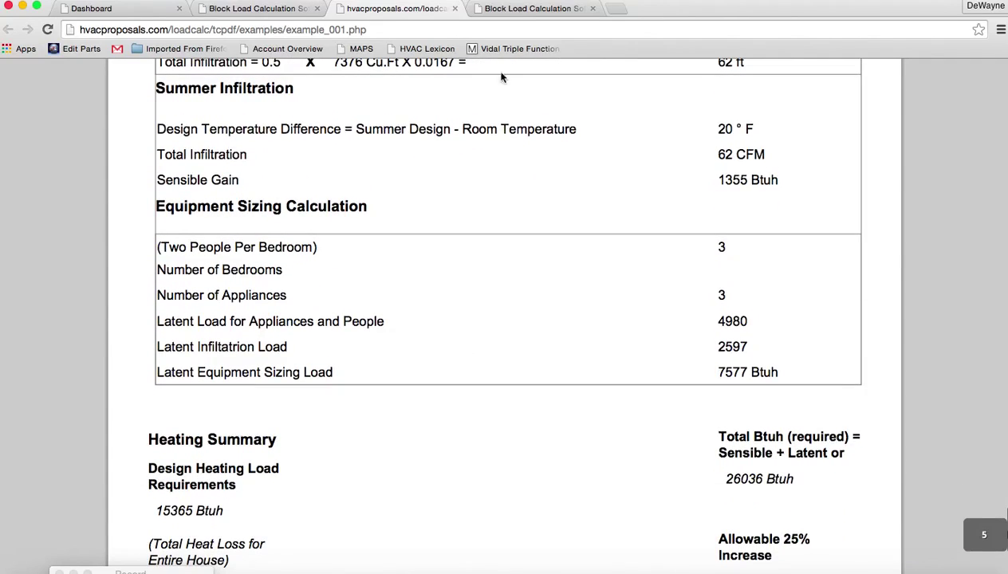
left_click(519, 10)
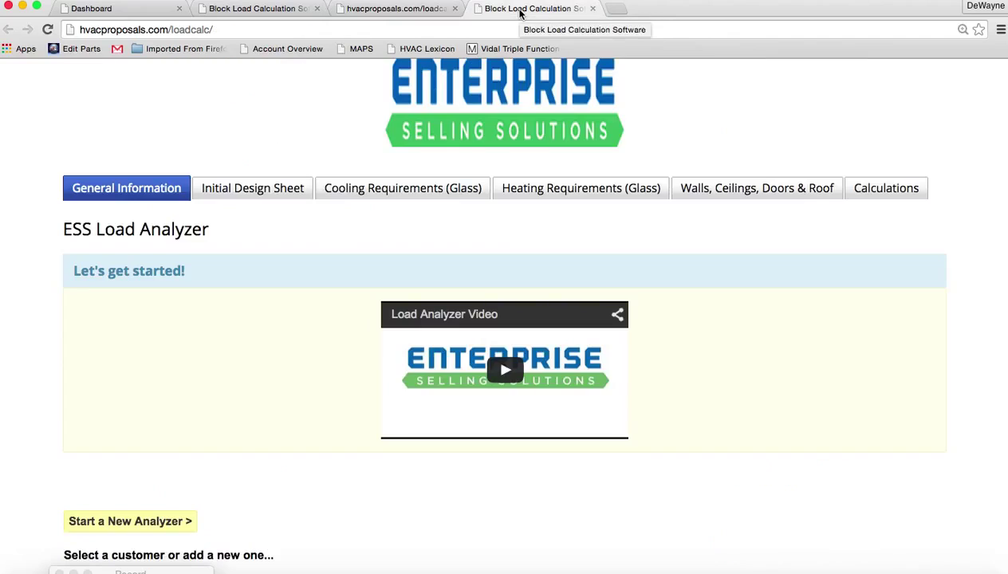
Send the load results to a new Carrier proposal titled for the customer's home, with the Heat Pump with AHU application
left_click(292, 10)
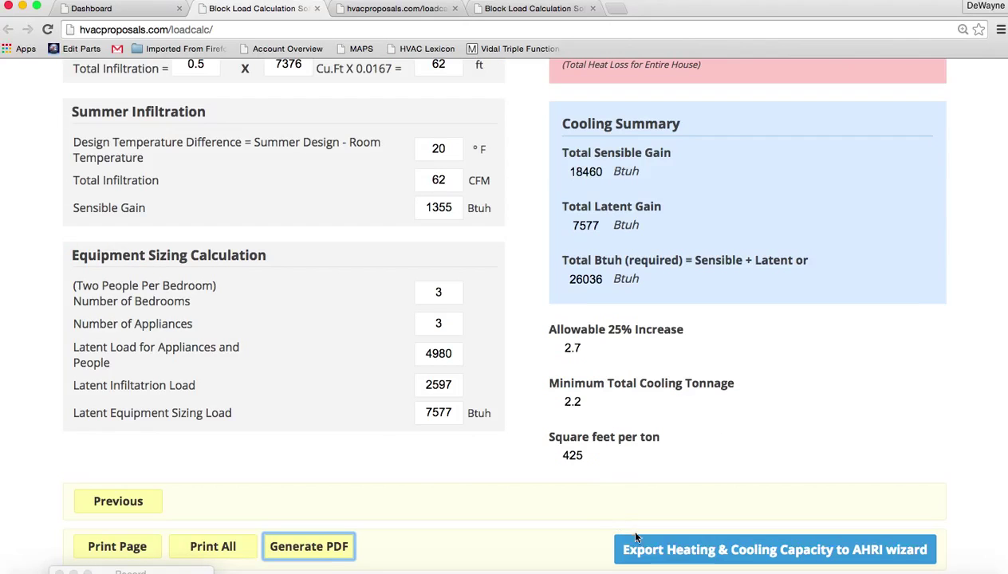
left_click(702, 550)
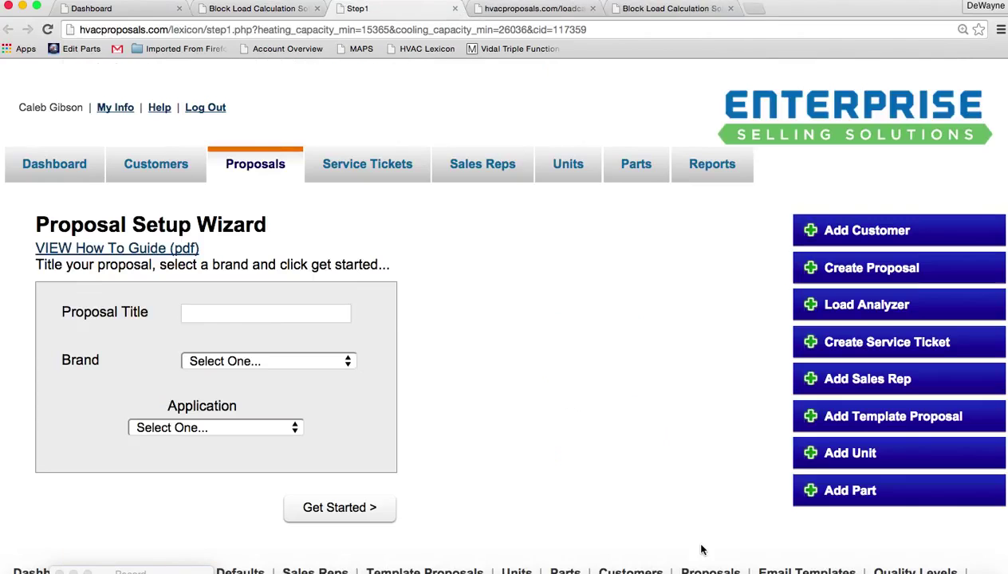
left_click(267, 313)
type("Gibson ")
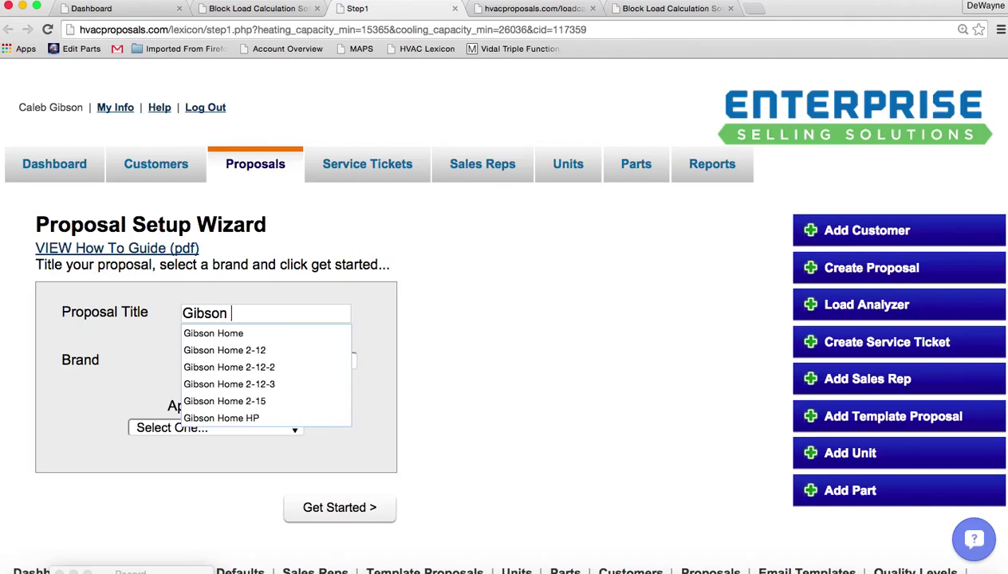
type("Home")
left_click(284, 359)
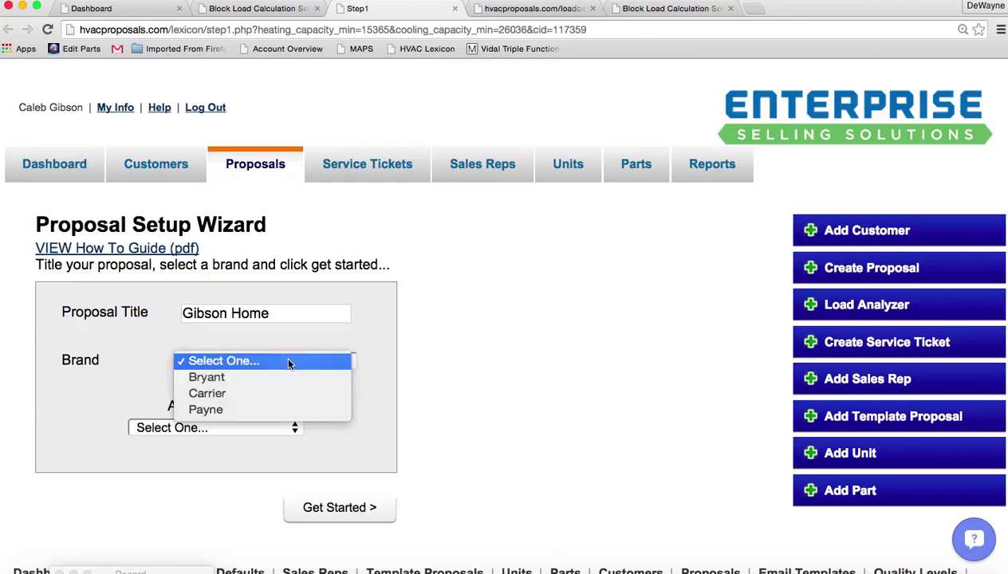
left_click(283, 389)
left_click(259, 432)
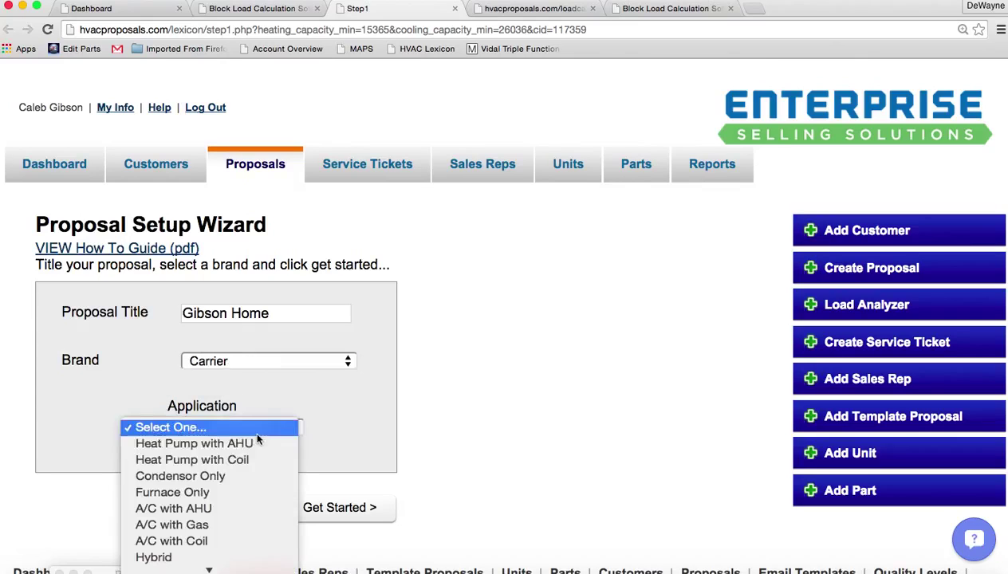
left_click(252, 444)
On wizard Step 2, with max cooling 36036 and 4 quality levels, set Labor (Unit) to 1 and go to Step 3
left_click(358, 511)
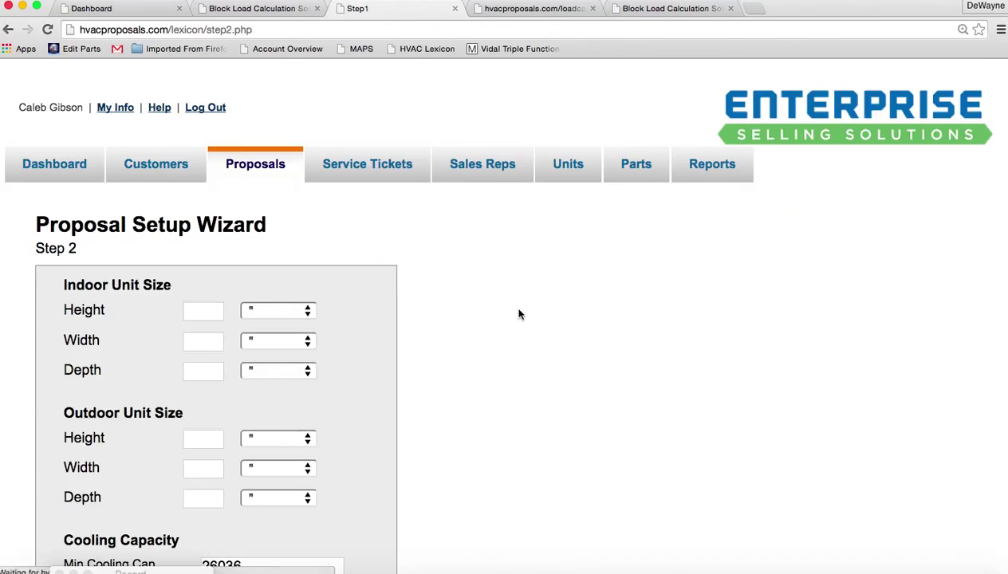
scroll(523, 311, "down", 3)
scroll(523, 310, "down", 2)
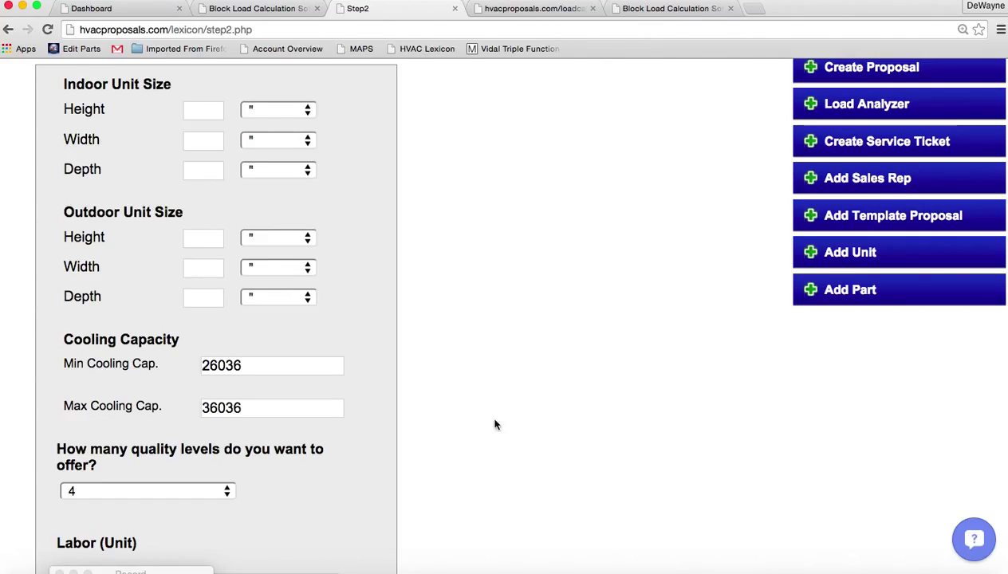
scroll(494, 423, "down", 3)
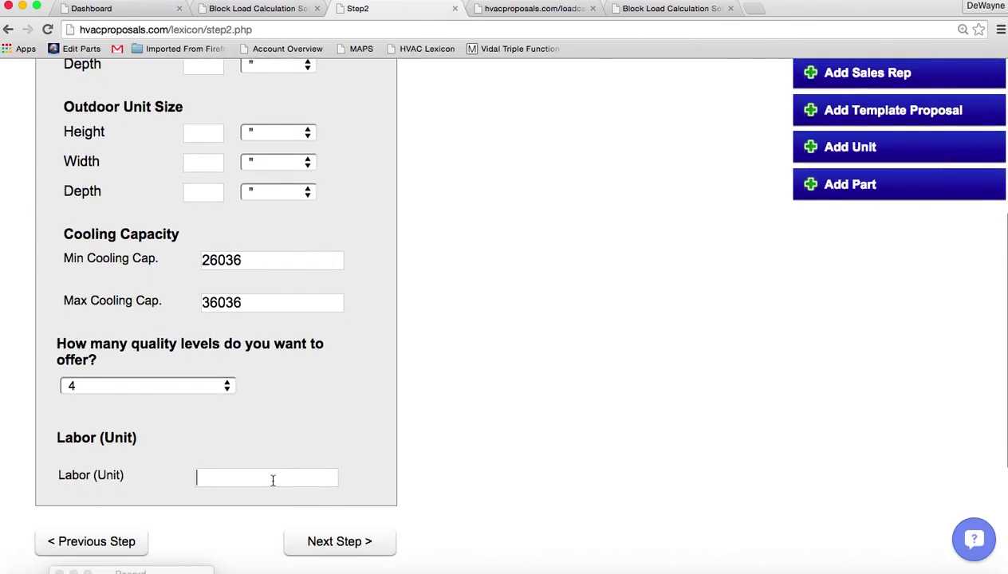
type("1")
left_click(306, 301)
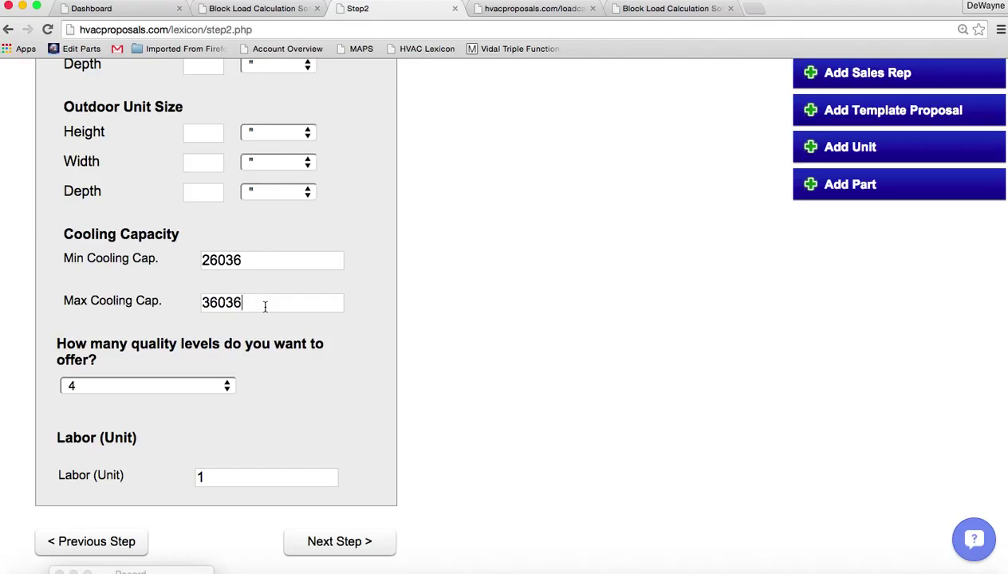
left_click(349, 546)
Set both the Best and Better levels to Infinity Series with Inverter cooling
left_click(322, 318)
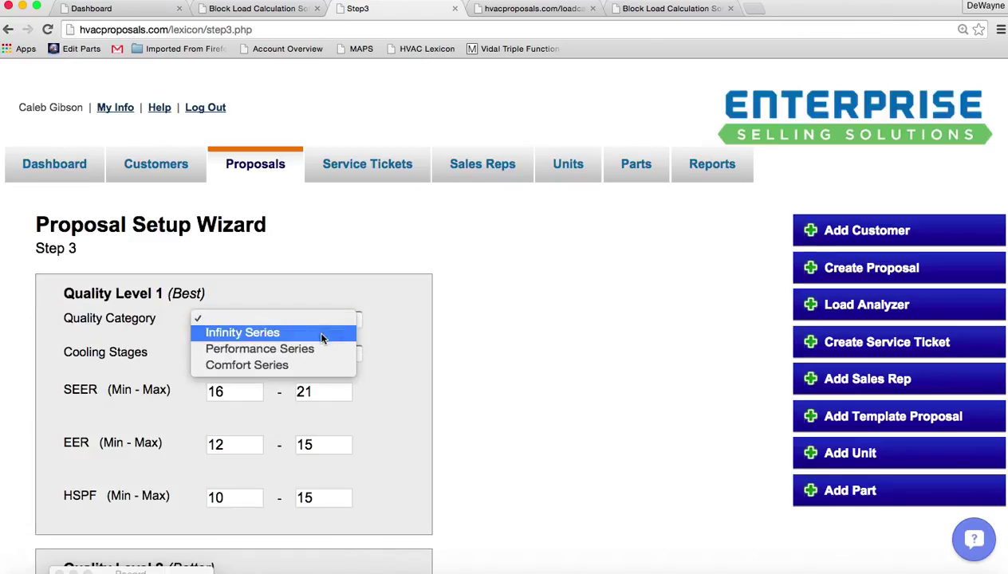
left_click(321, 334)
left_click(321, 352)
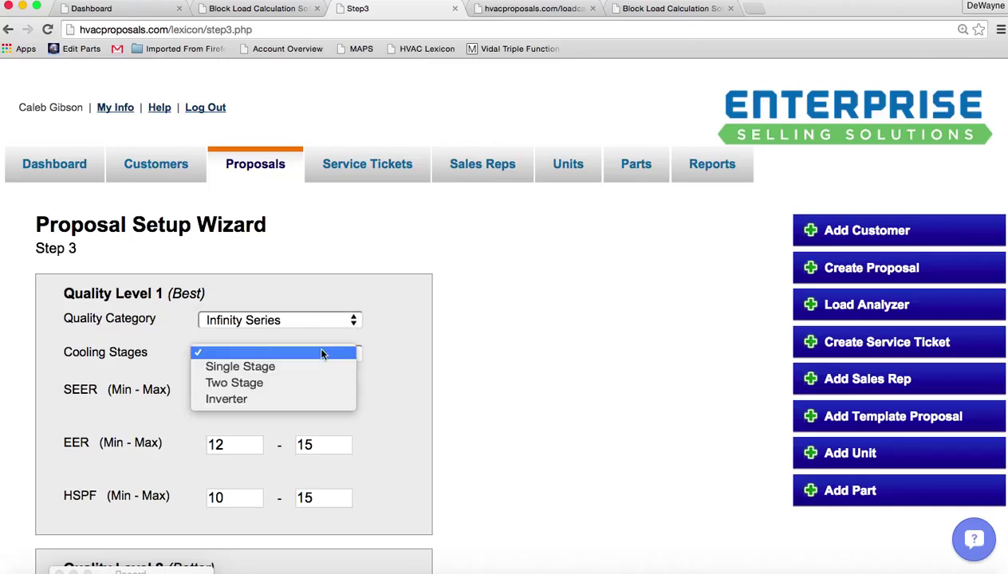
left_click(312, 398)
scroll(484, 436, "down", 10)
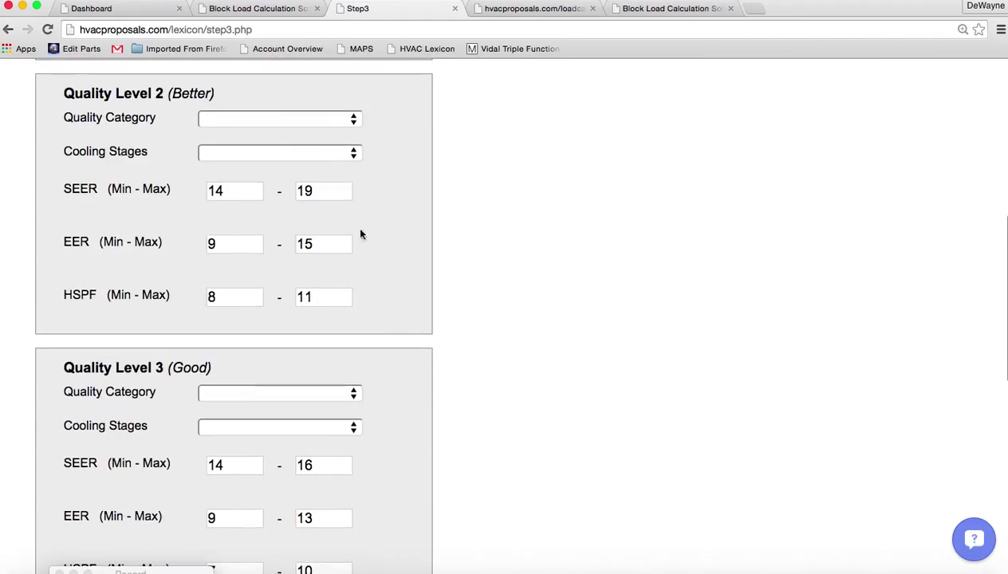
left_click(329, 121)
left_click(321, 131)
left_click(322, 153)
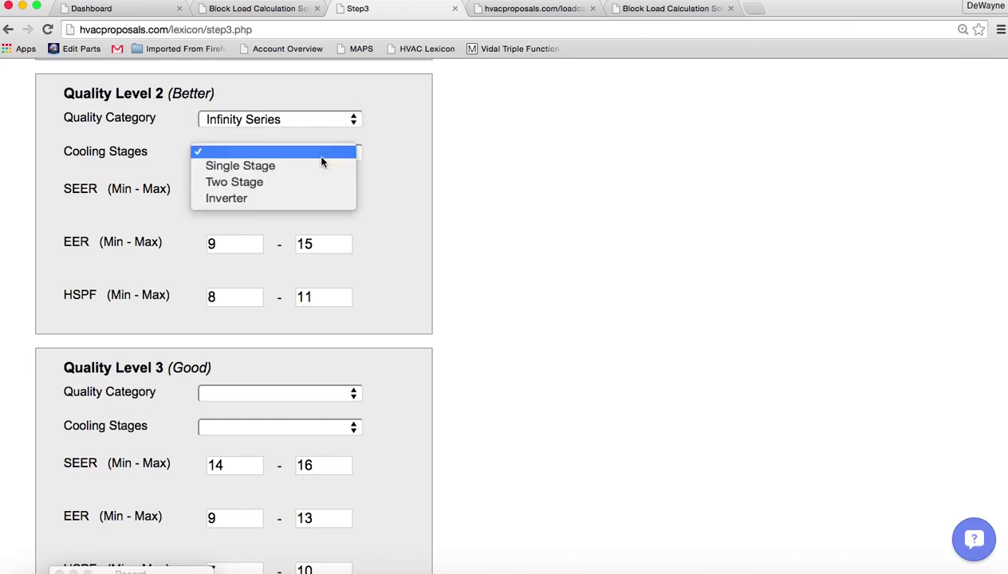
left_click(311, 194)
Set Good to Performance Series and Budget to Comfort Series, both with Single Stage cooling
scroll(591, 386, "down", 3)
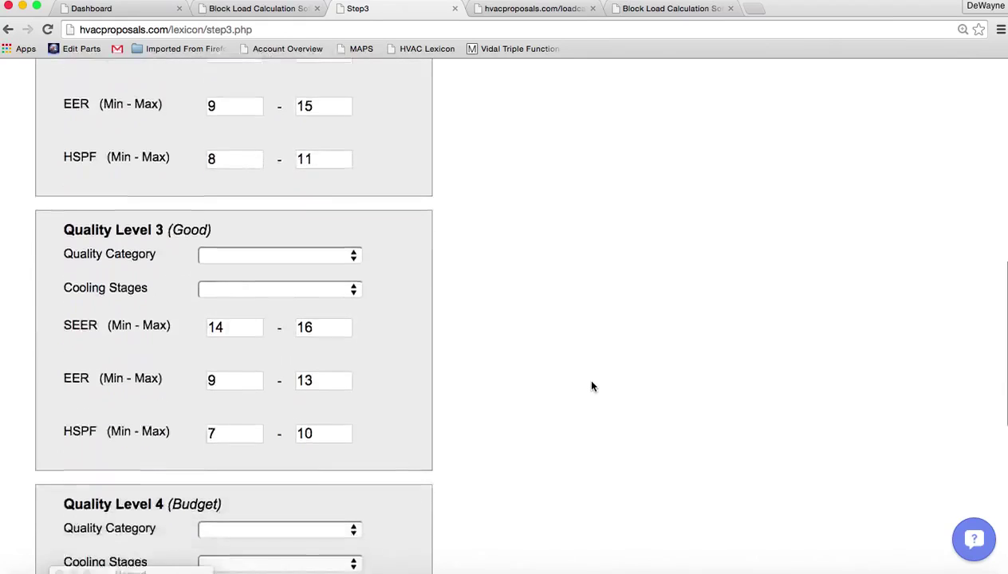
scroll(591, 386, "down", 4)
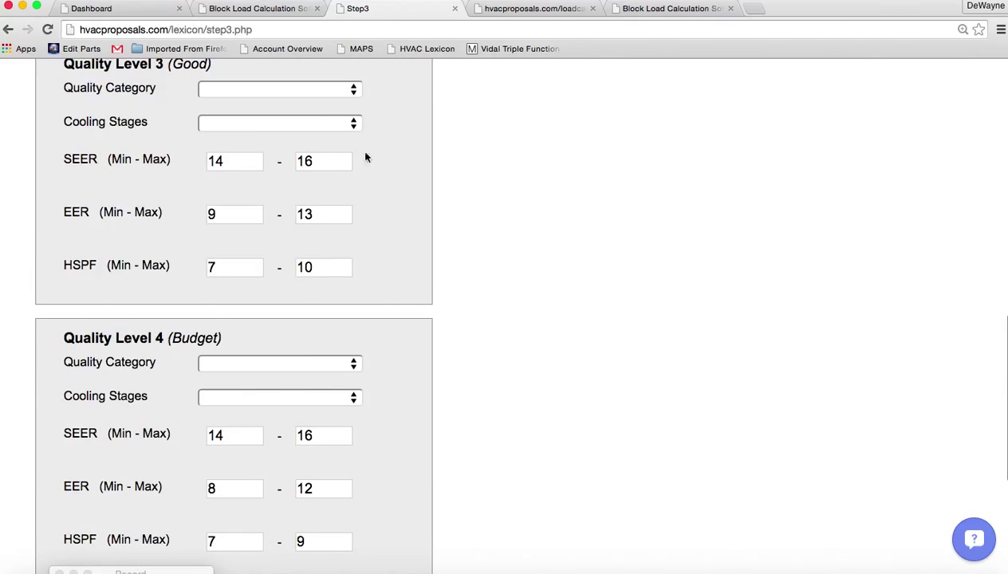
left_click(335, 92)
left_click(323, 119)
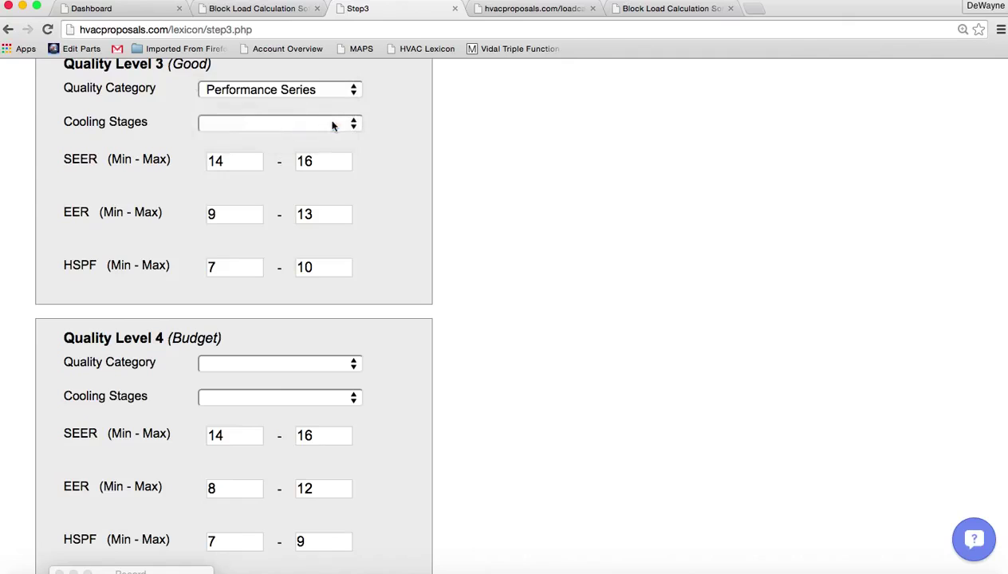
left_click(332, 125)
left_click(323, 138)
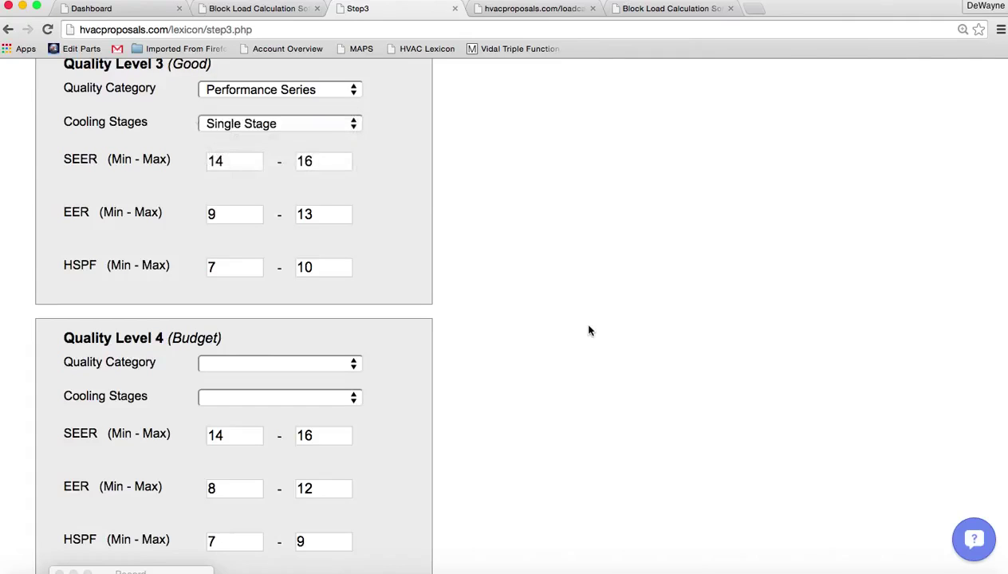
scroll(590, 331, "down", 5)
left_click(315, 134)
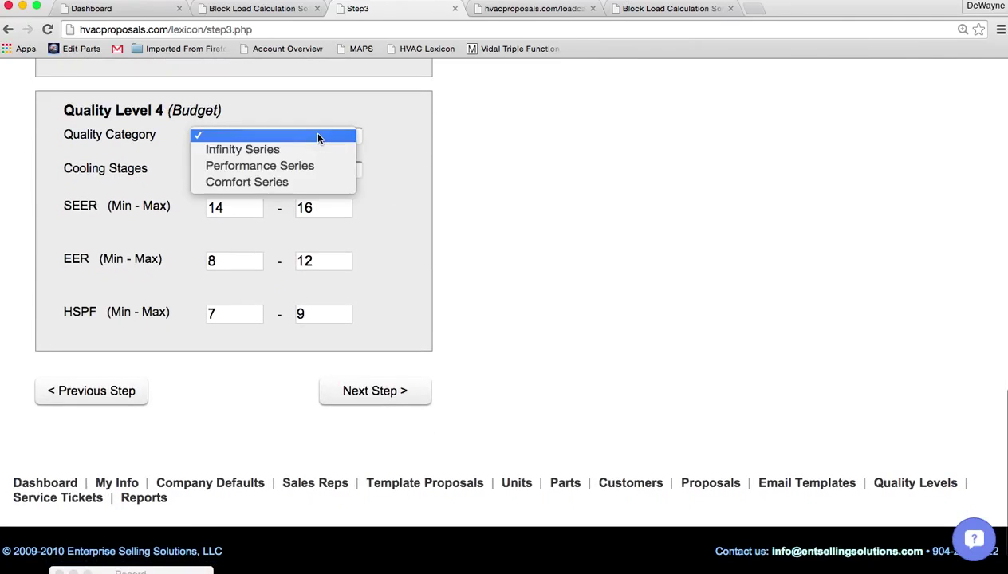
left_click(311, 183)
left_click(332, 172)
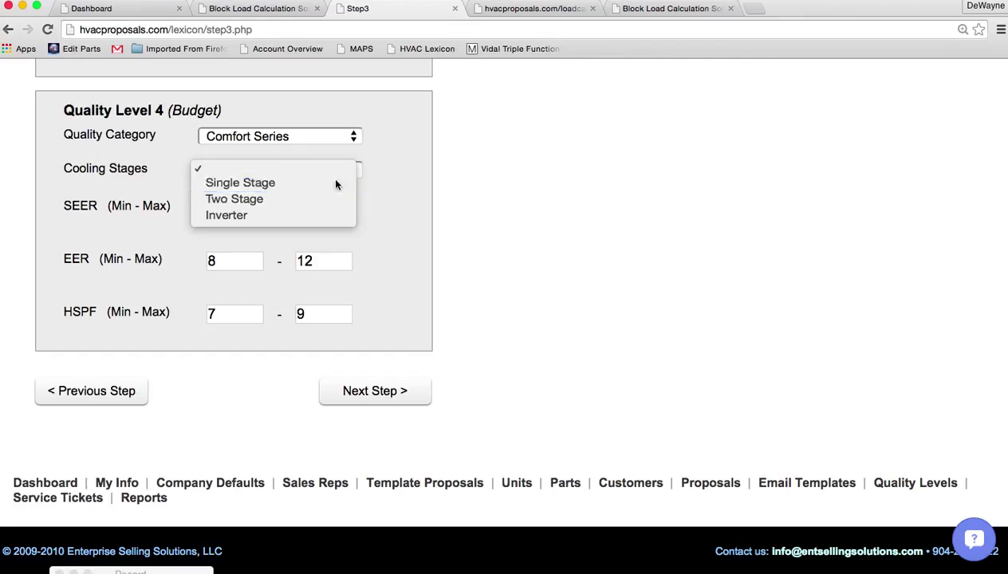
left_click(335, 183)
On Step 4, fit Best with 25VNA036A003 outdoor, FE4ANF005L00 indoor and SYSTXCCITC01-A, giving three AHRI matchups
left_click(399, 390)
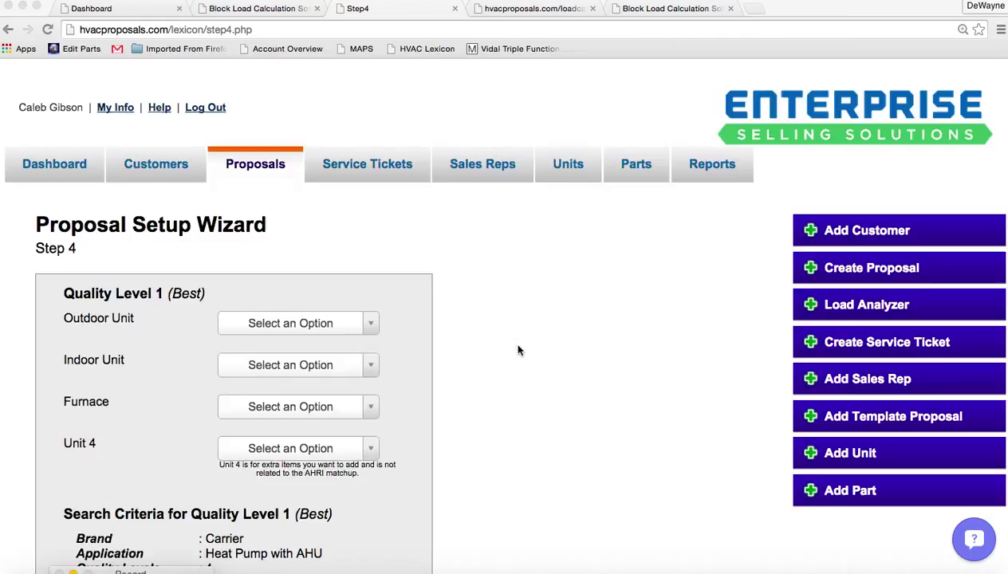
scroll(518, 350, "down", 5)
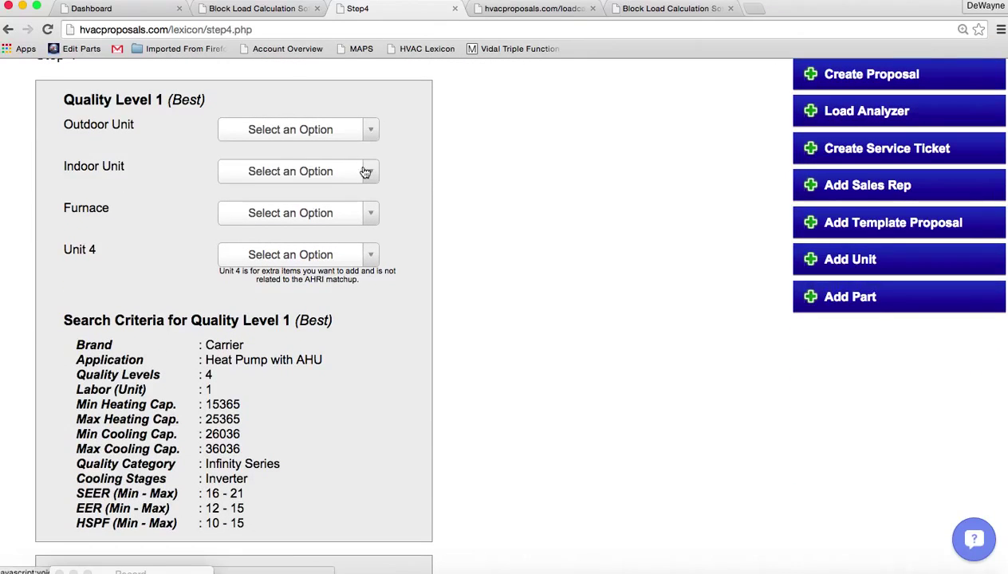
left_click(370, 130)
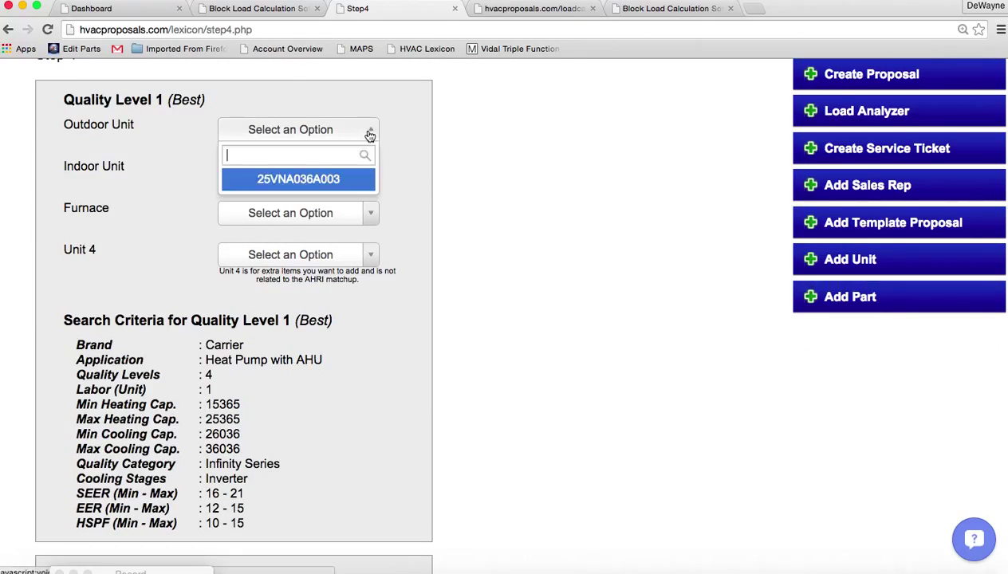
left_click(315, 180)
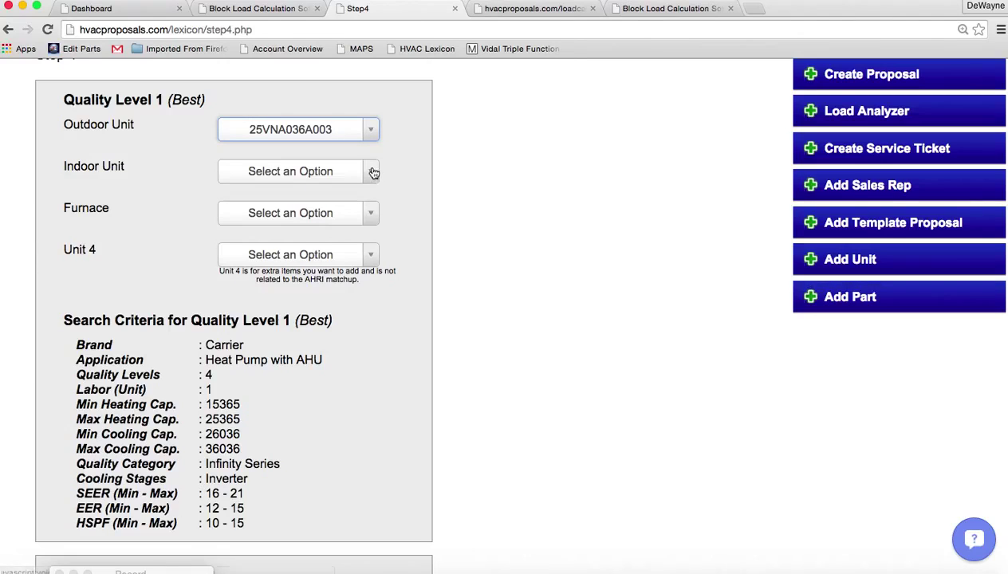
left_click(373, 172)
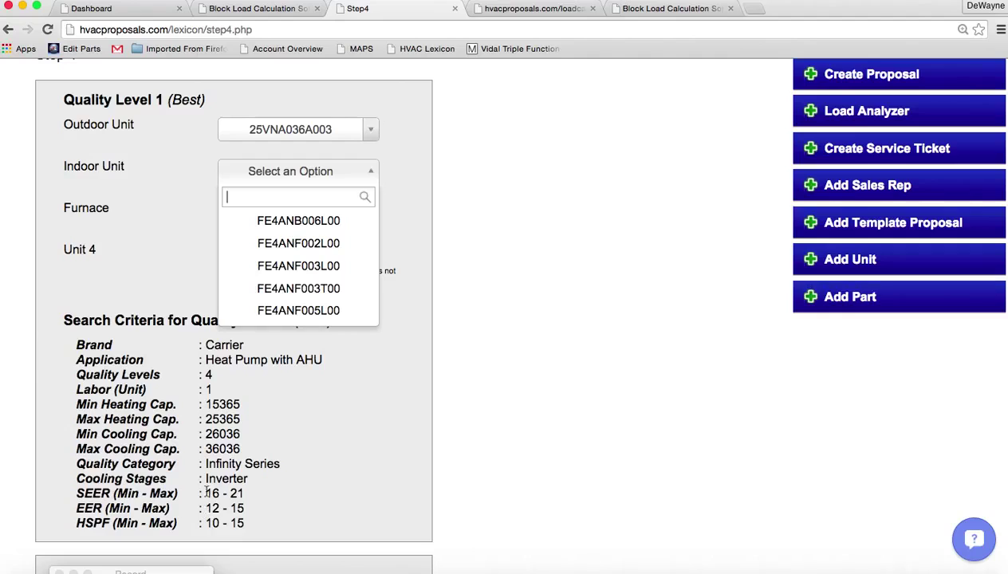
left_click(294, 311)
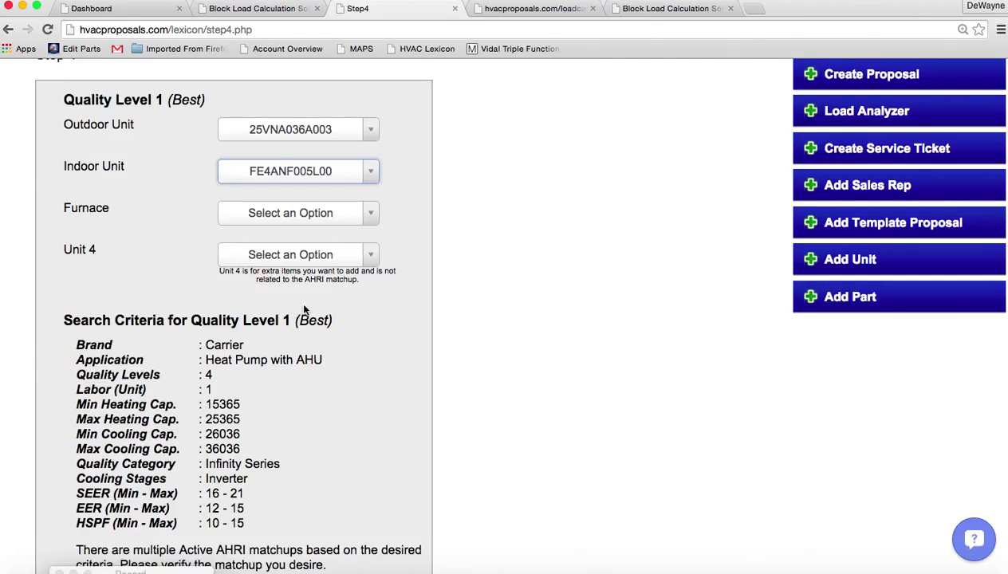
left_click(371, 217)
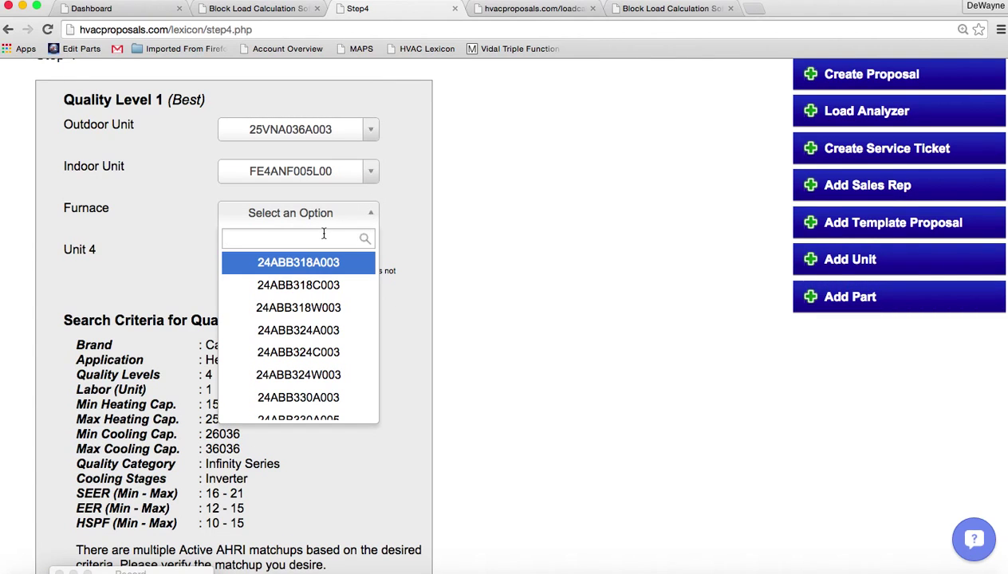
type("syst")
left_click(315, 261)
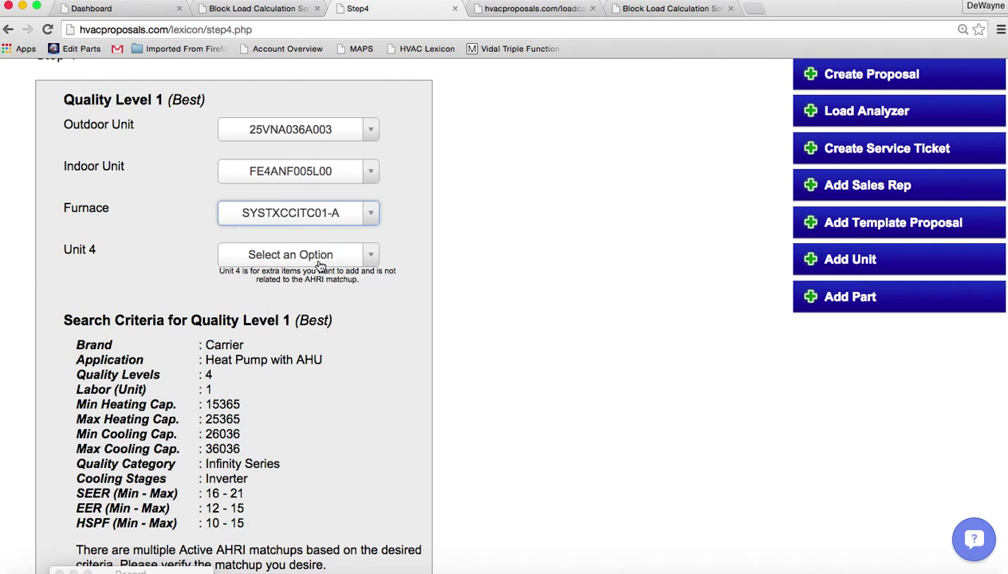
scroll(555, 360, "down", 5)
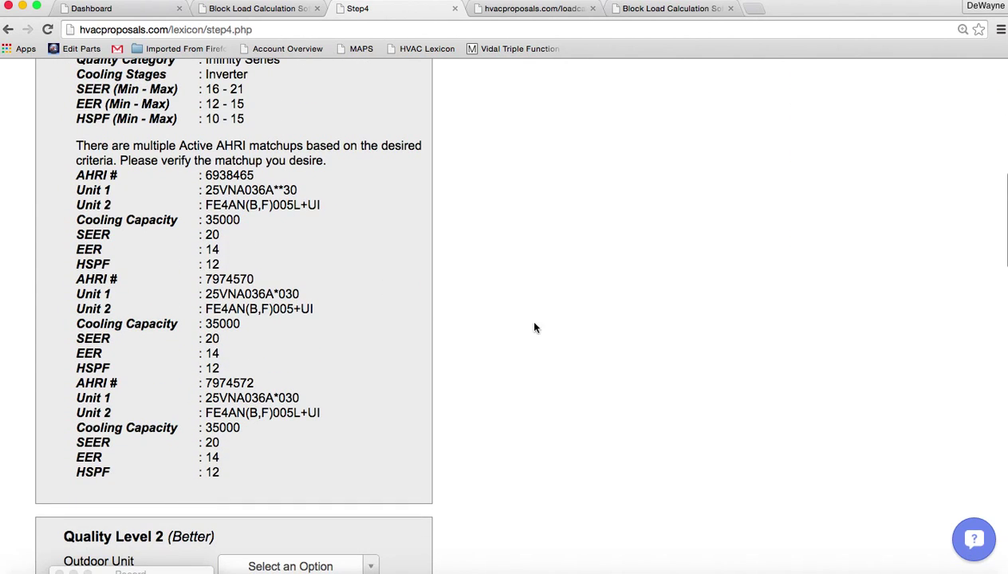
Give the Better level outdoor unit 25VNA836A003, indoor unit FE4ANF005L00 and furnace-slot SYSTXCCITC01-A
scroll(535, 325, "down", 6)
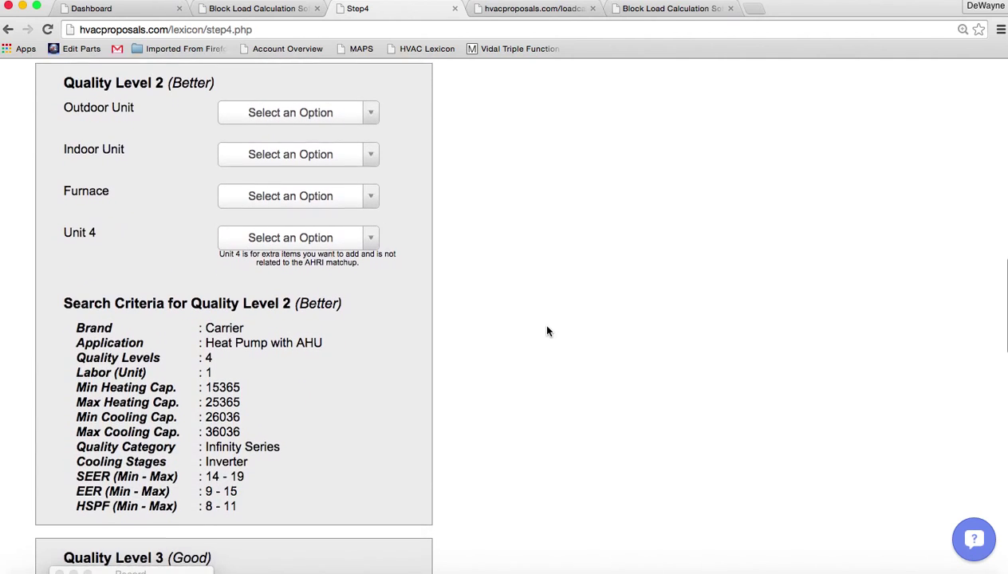
left_click(369, 111)
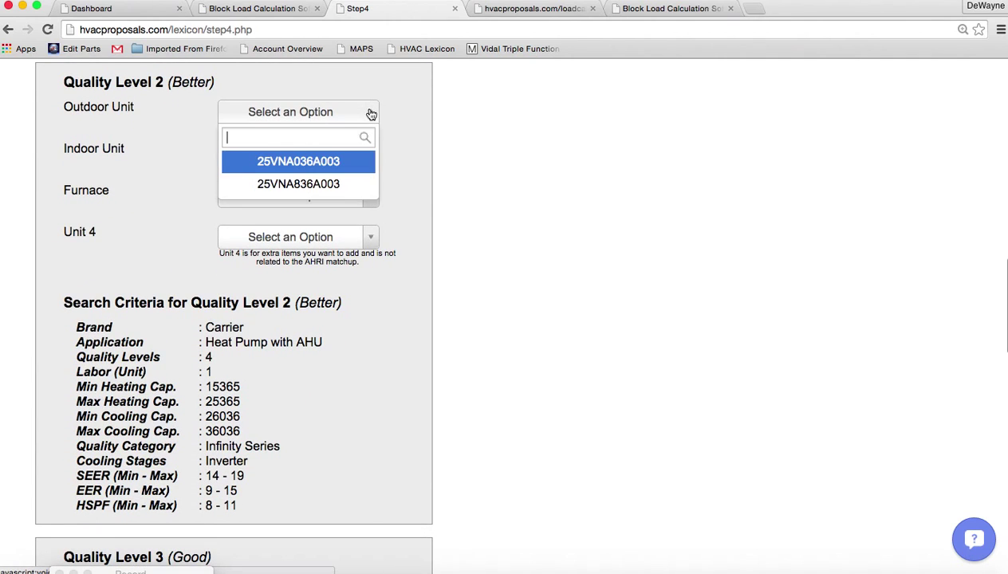
left_click(308, 183)
left_click(371, 156)
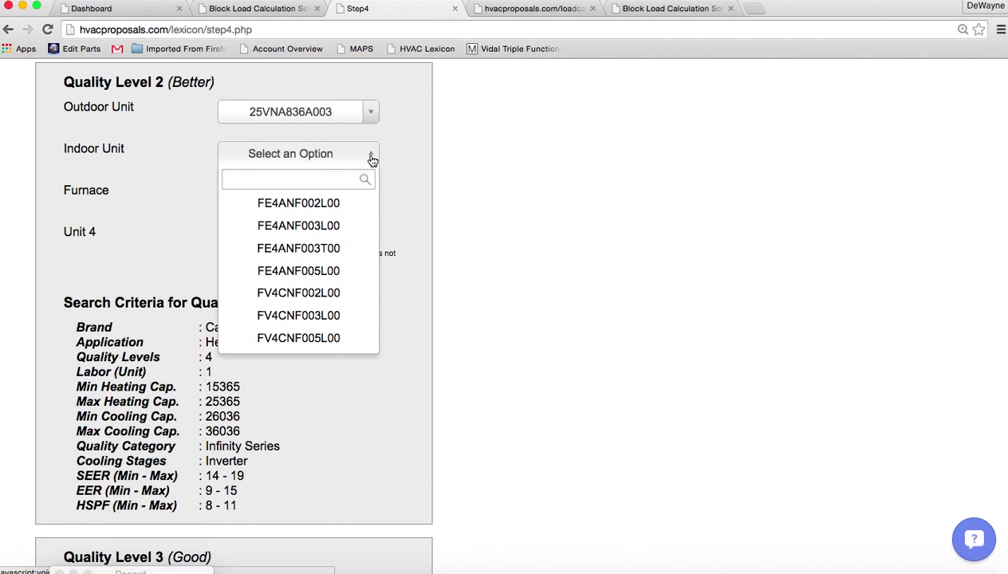
left_click(311, 274)
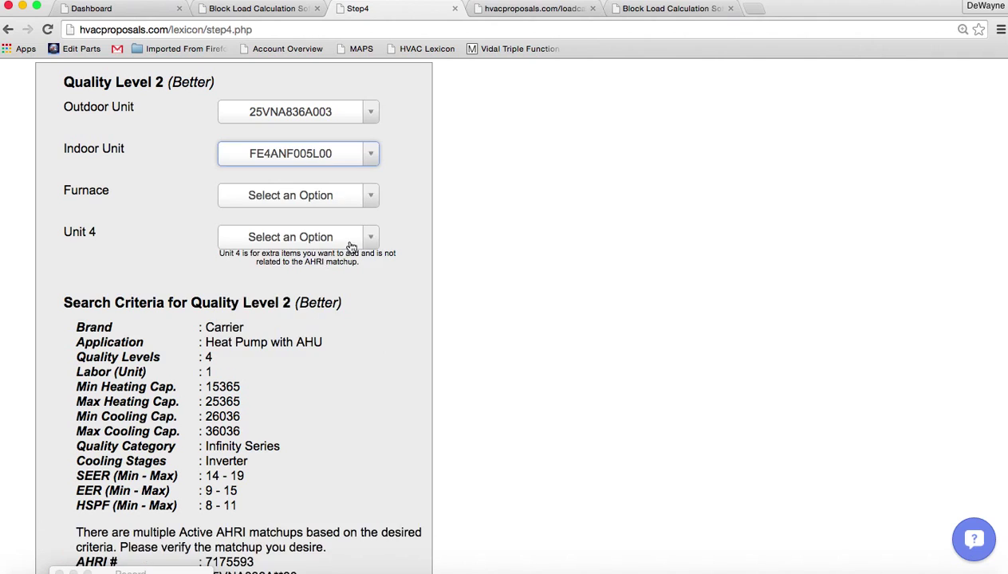
left_click(369, 205)
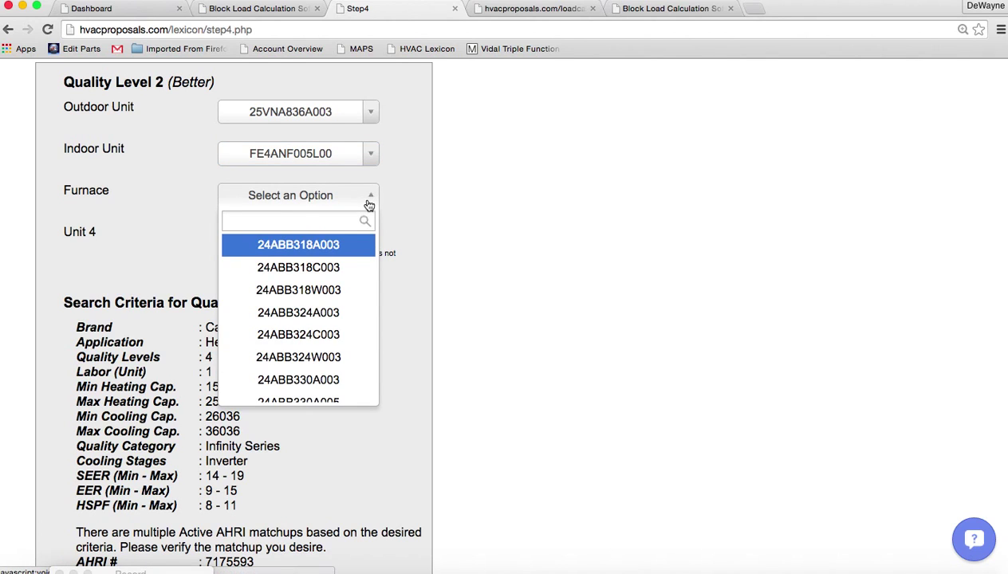
type("sys")
left_click(329, 244)
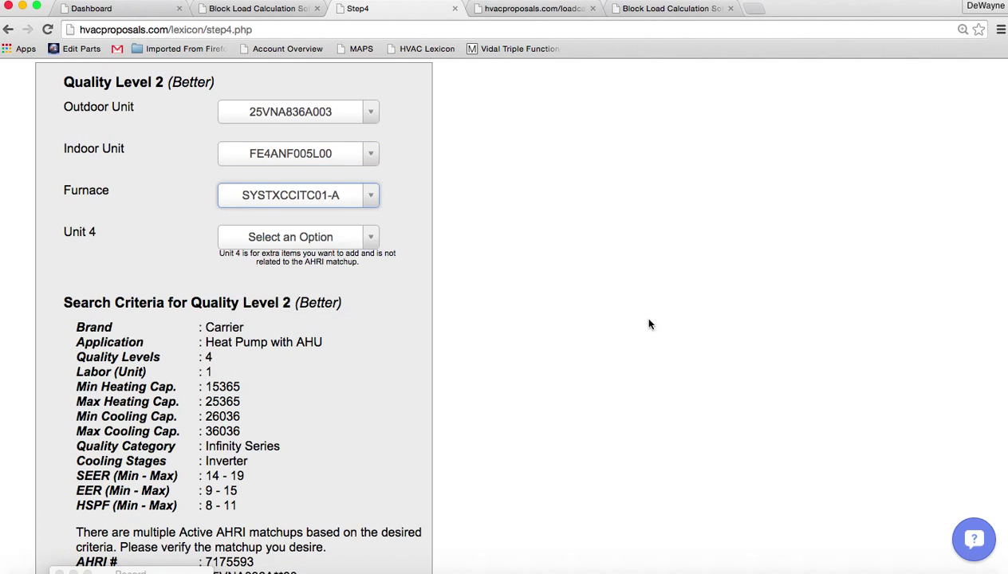
Give the Good level outdoor unit 25HCC530A003, indoor unit FX4DNF031L00 and furnace-slot TP-PRH01-A
scroll(648, 323, "down", 10)
scroll(648, 324, "down", 2)
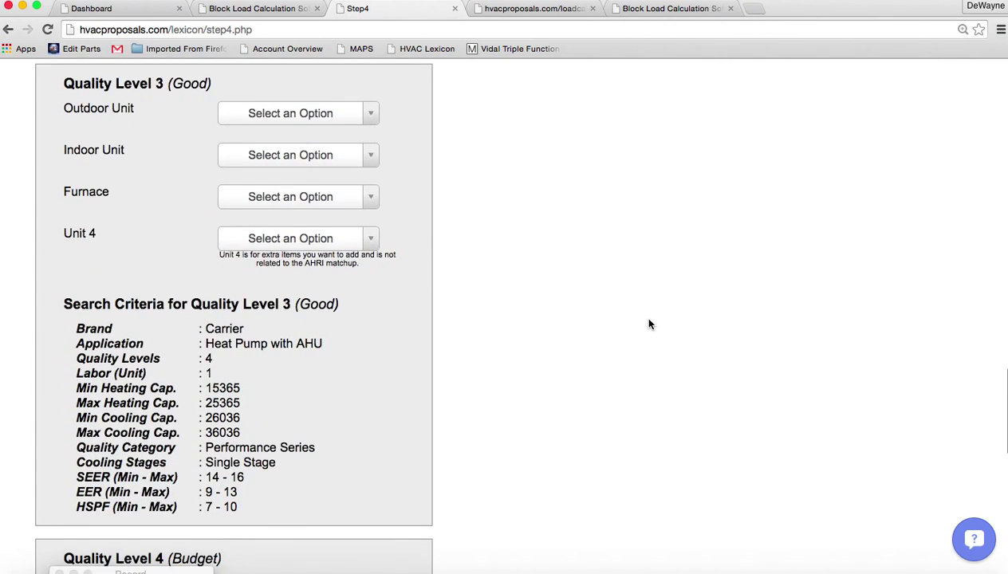
scroll(651, 324, "up", 3)
scroll(651, 324, "down", 3)
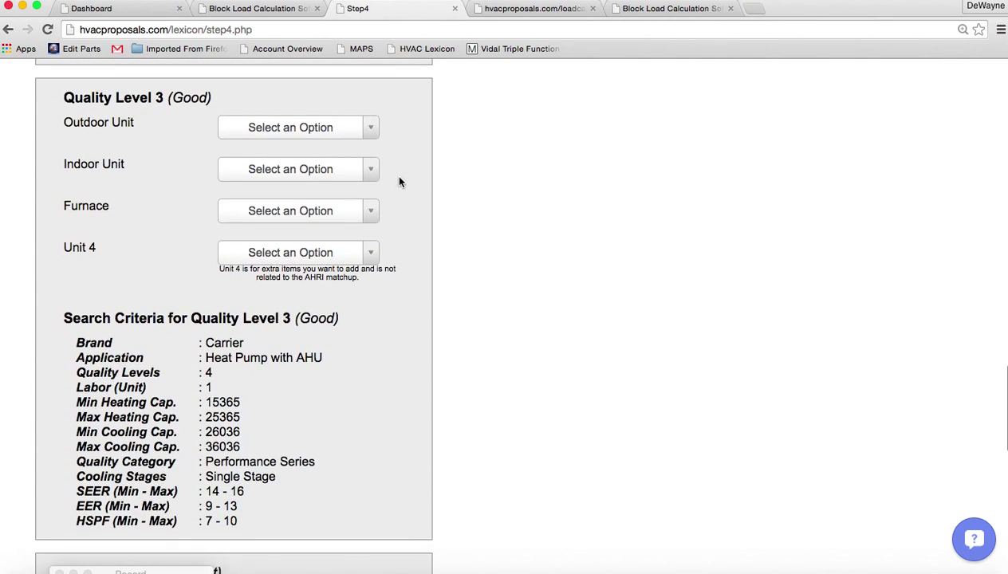
left_click(371, 128)
left_click(277, 174)
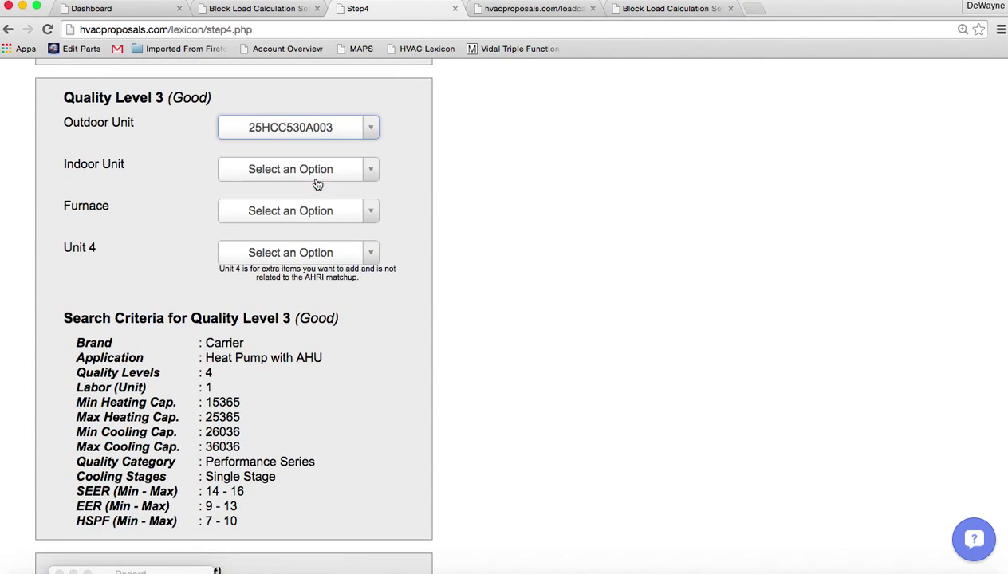
left_click(367, 172)
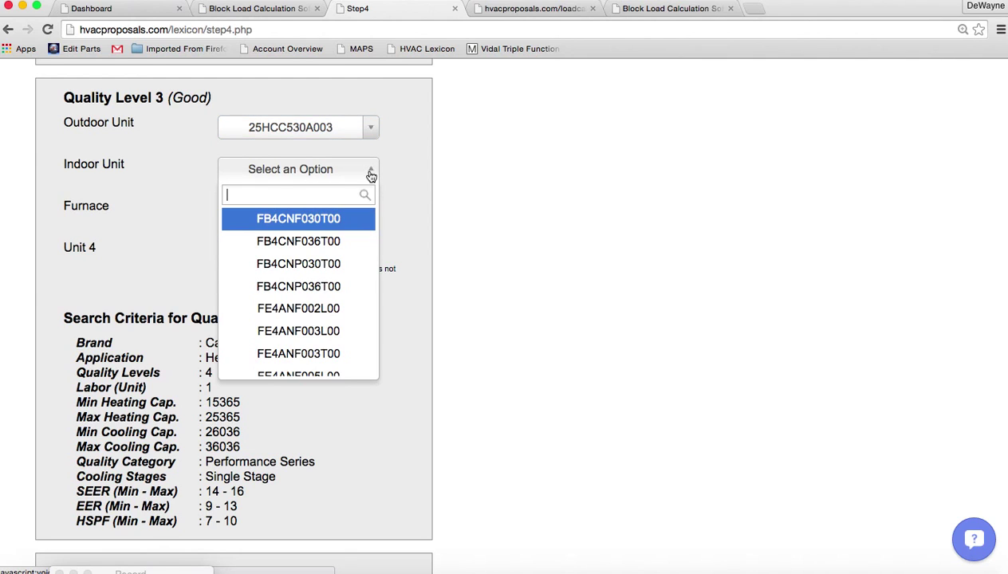
scroll(295, 239, "down", 6)
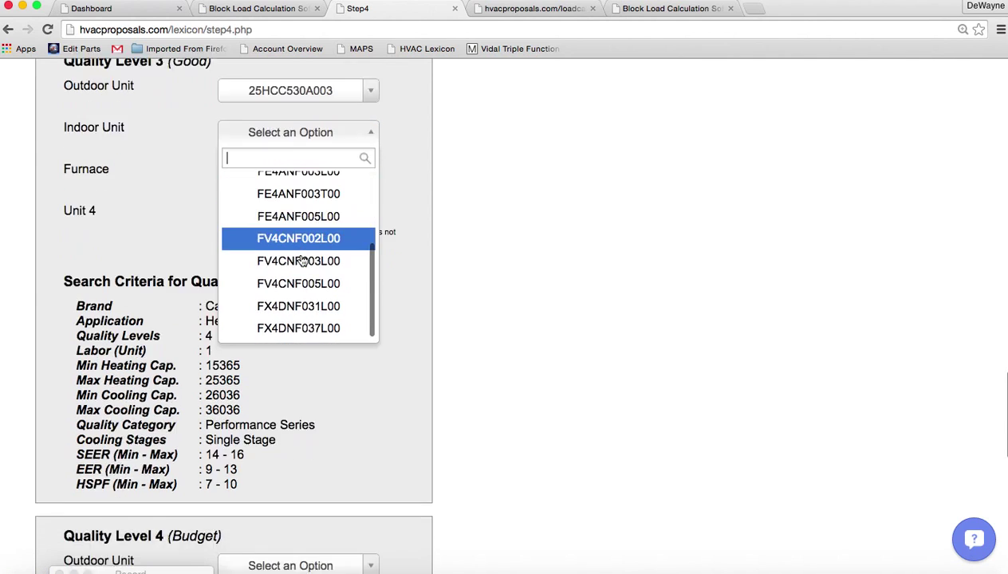
left_click(299, 206)
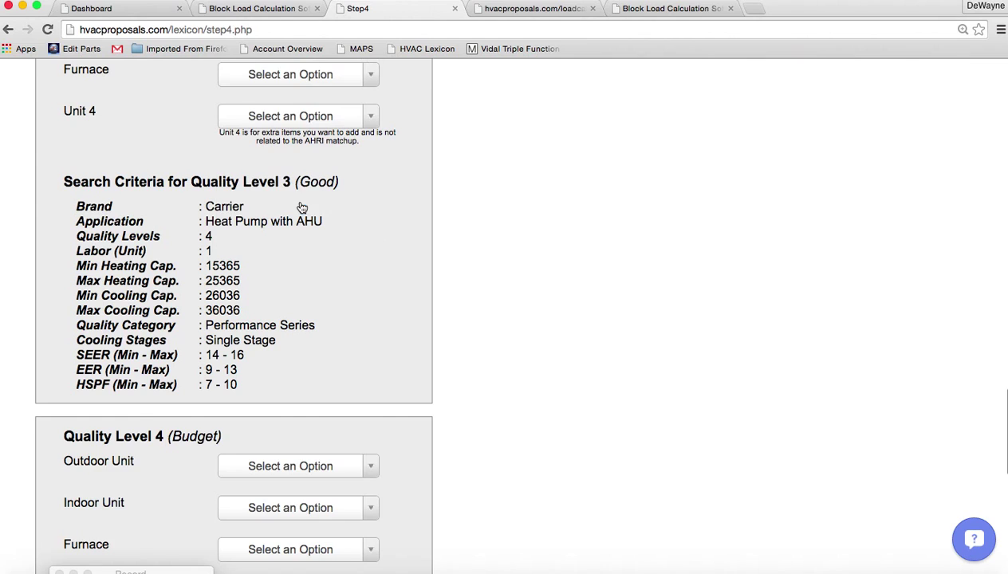
left_click(372, 77)
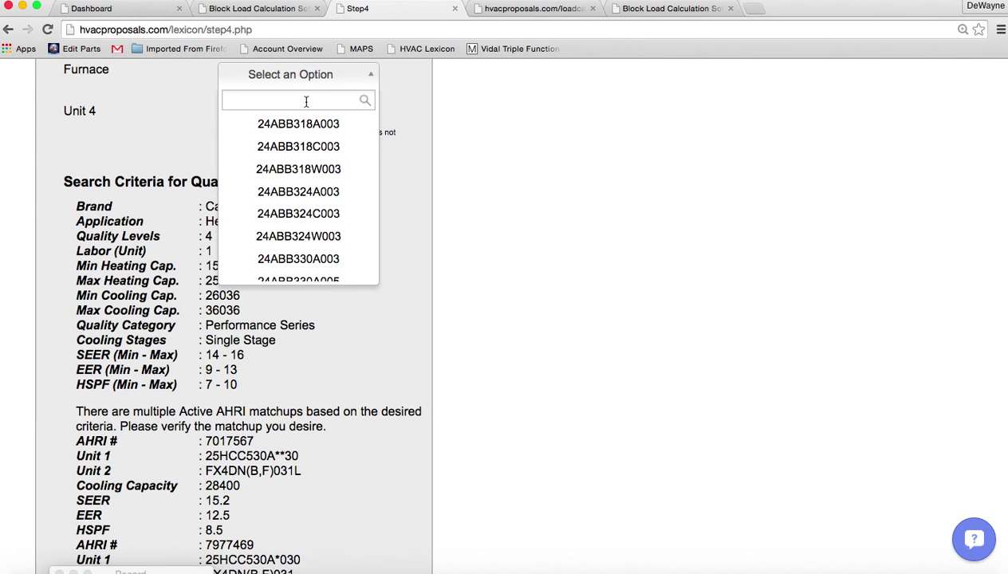
type("tp")
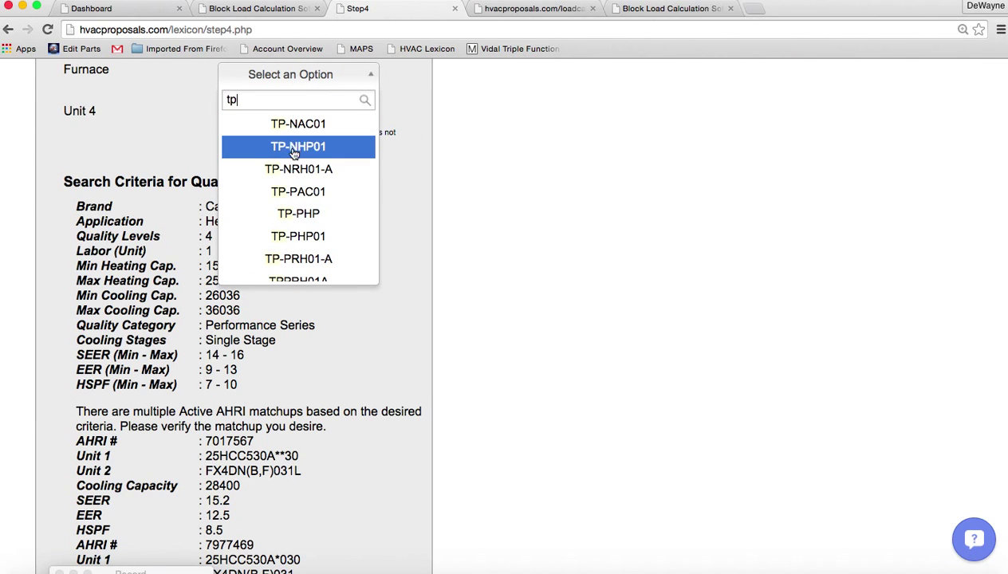
left_click(298, 257)
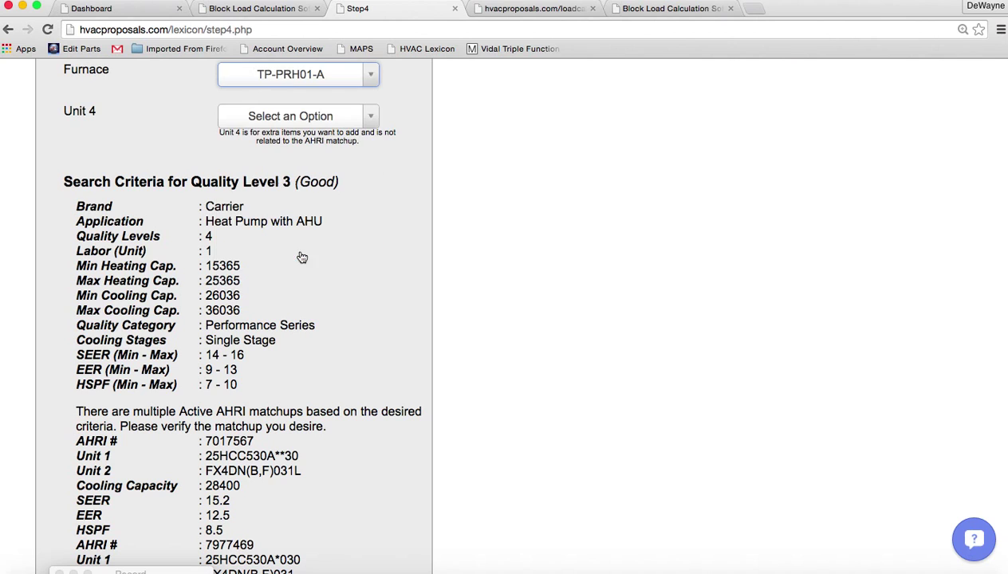
scroll(564, 306, "down", 10)
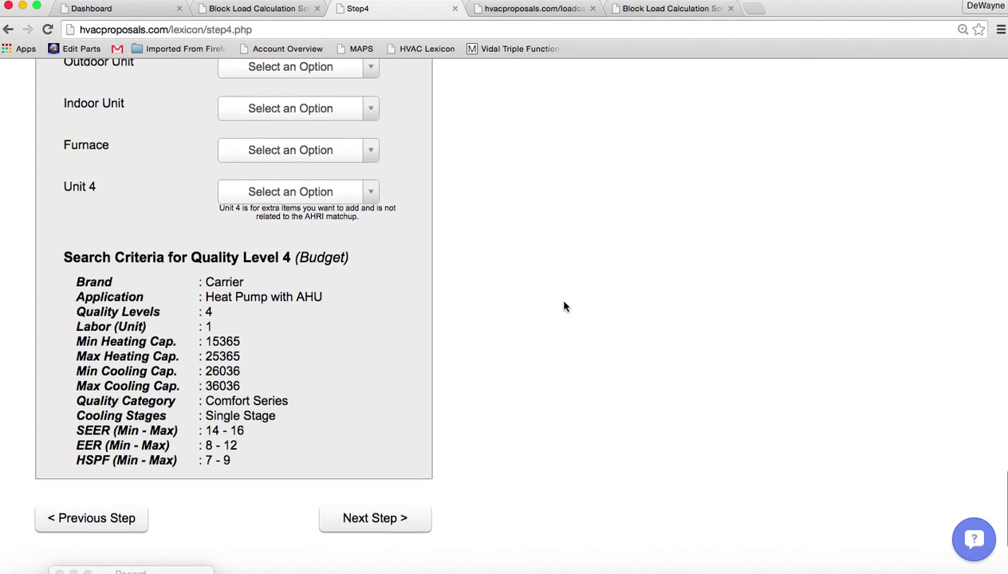
Choose outdoor unit 25HBC536A003 and indoor unit FX4DNF037L00 for the Budget level
left_click(370, 86)
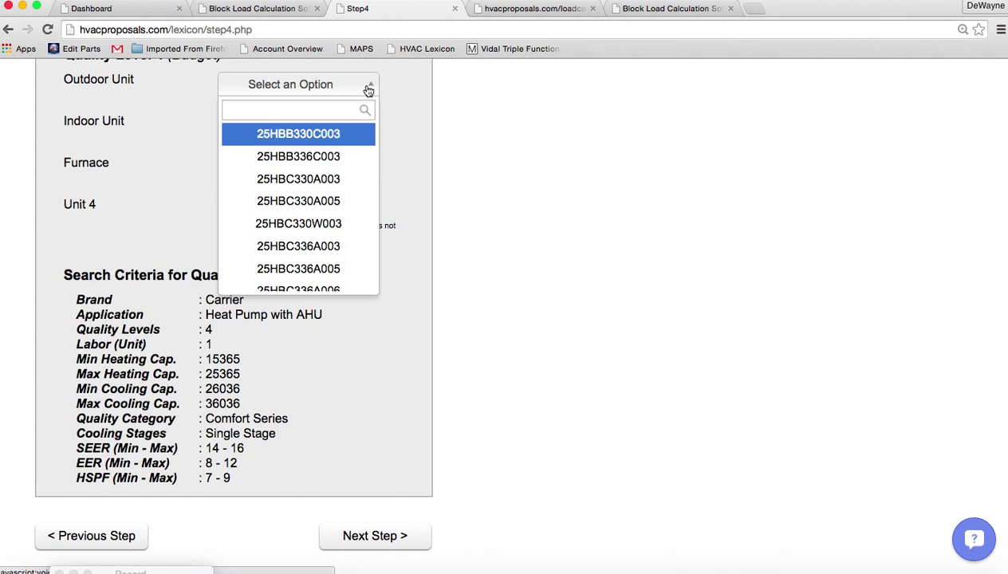
scroll(295, 291, "down", 5)
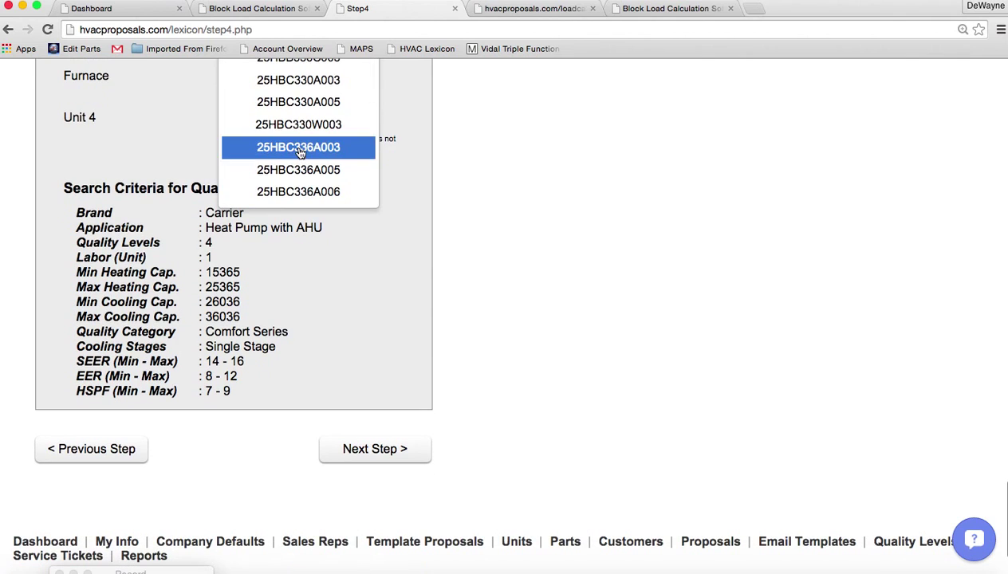
scroll(300, 153, "down", 3)
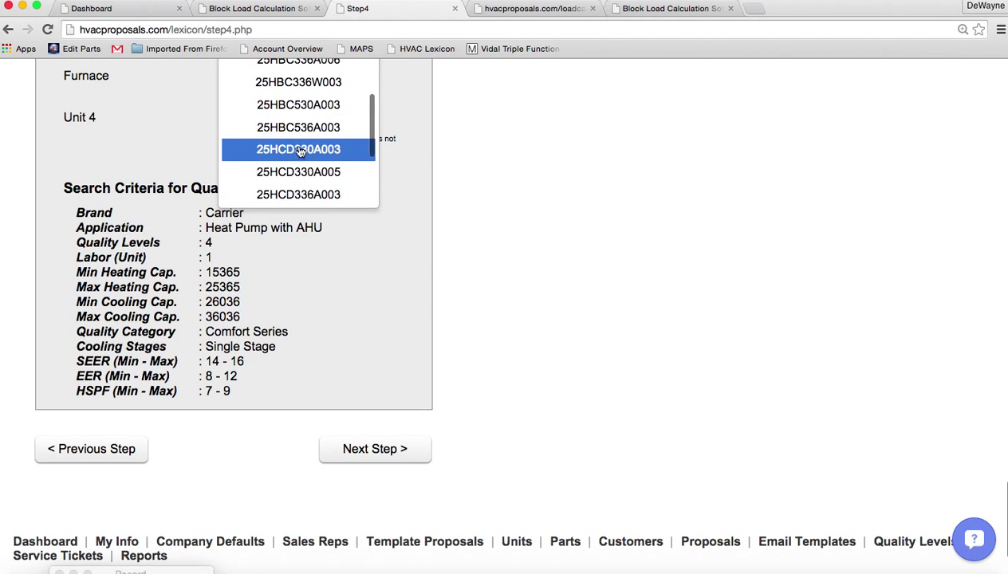
left_click(296, 128)
scroll(557, 239, "up", 3)
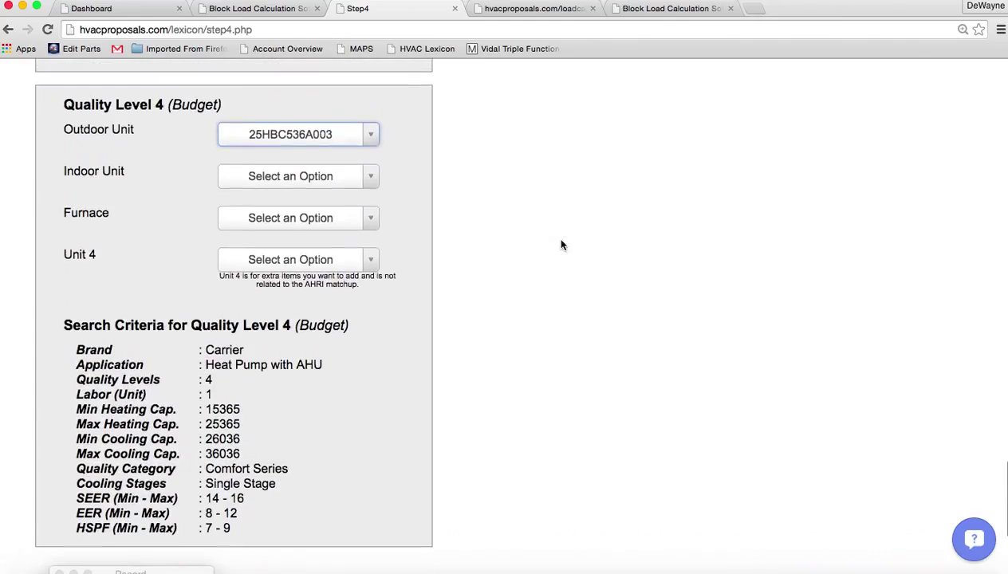
left_click(371, 177)
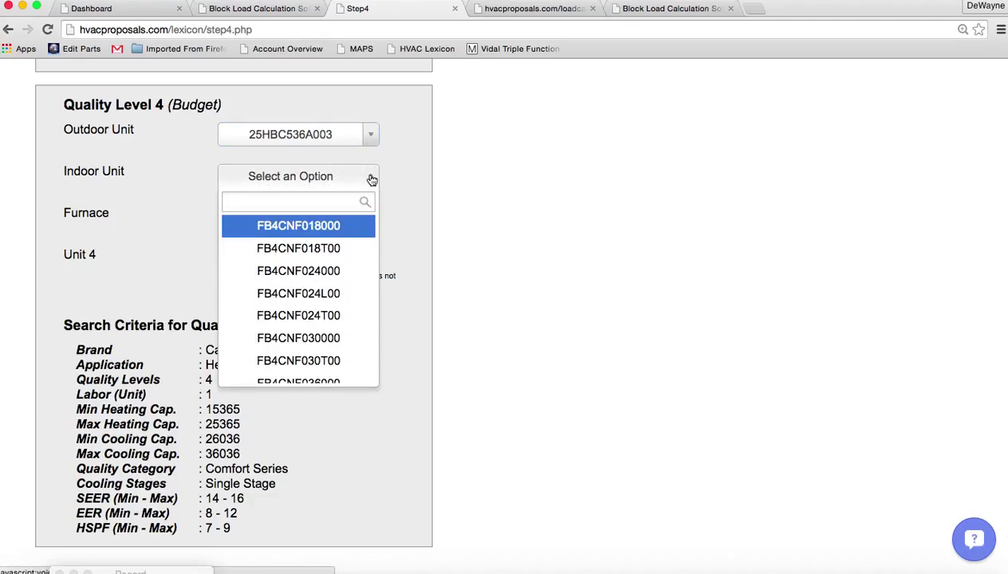
scroll(371, 180, "down", 5)
scroll(307, 319, "down", 2)
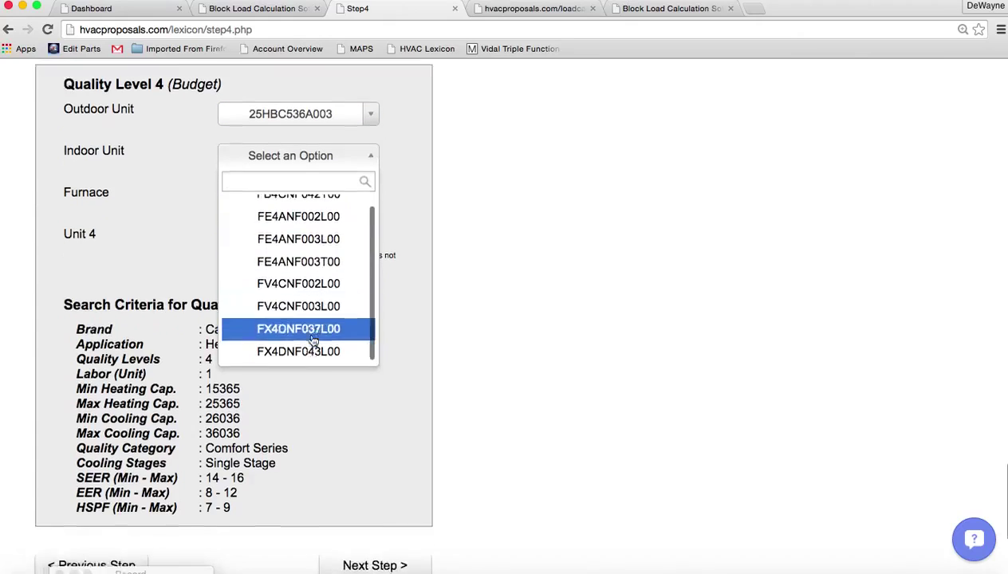
left_click(311, 322)
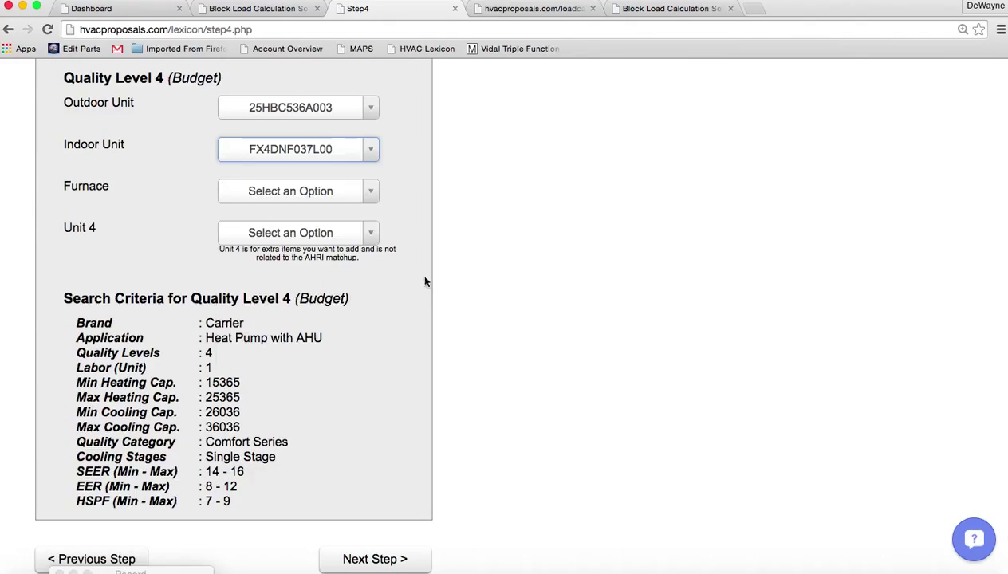
Set the Budget furnace slot to TC-NHP (AHRI 7914585) and continue to Step 5
left_click(370, 195)
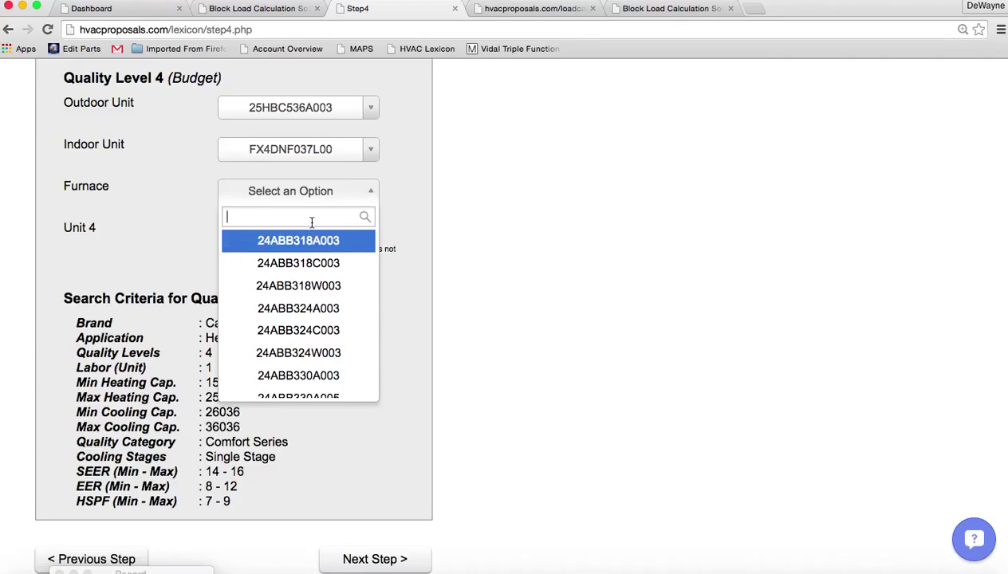
type("tc")
left_click(325, 262)
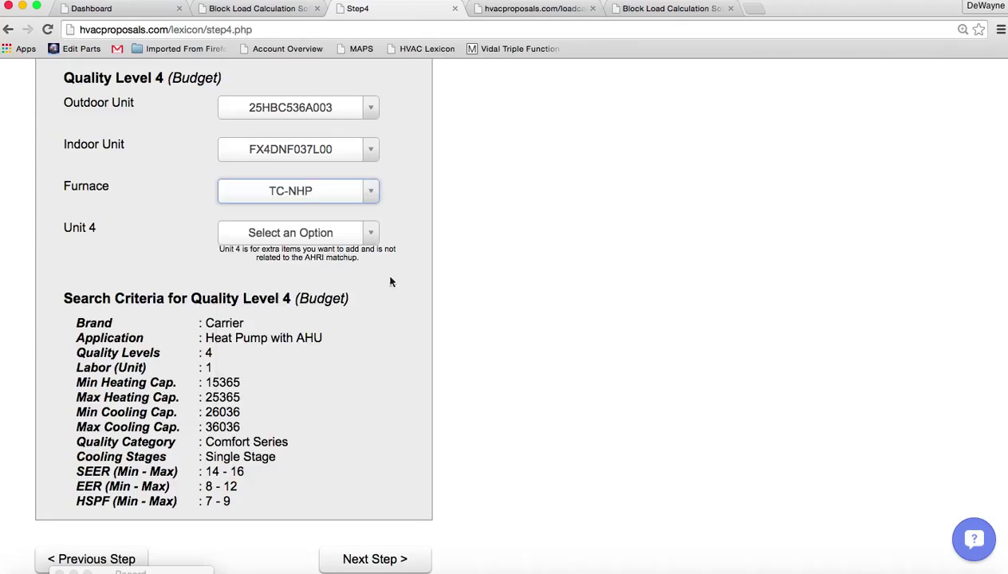
scroll(502, 364, "down", 5)
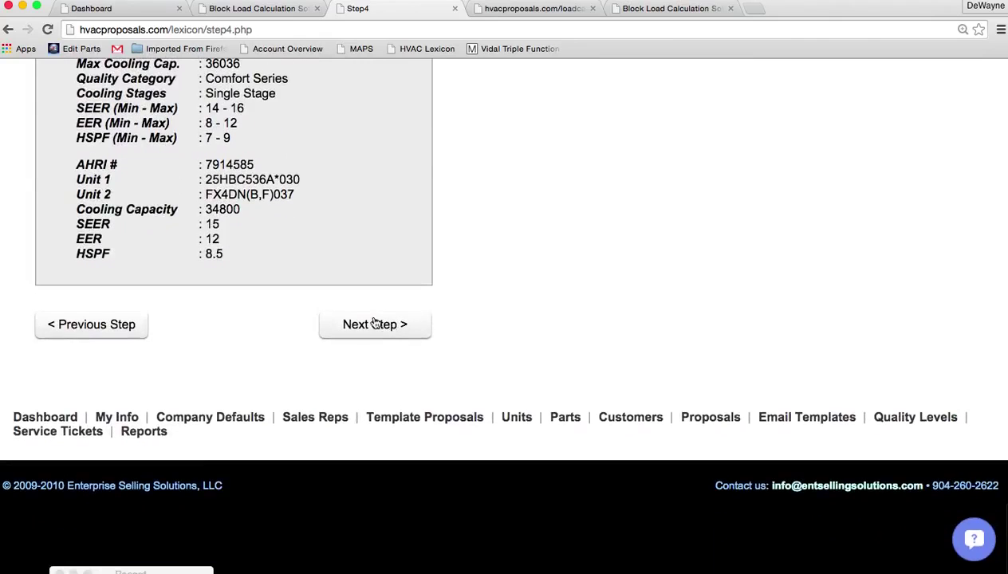
left_click(374, 323)
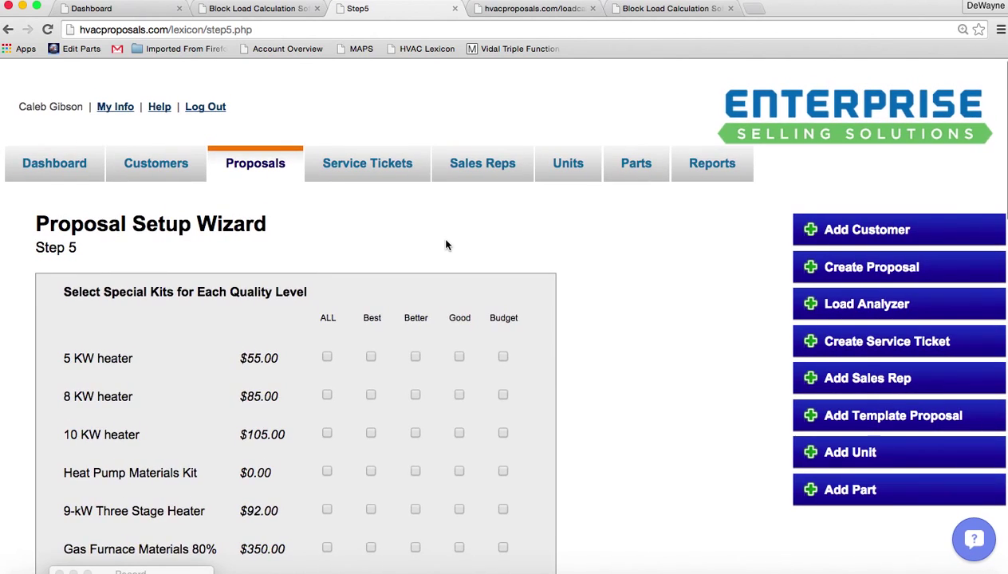
Add the 8 KW heater and Heat Pump Materials Kit to all quality levels
scroll(445, 245, "down", 3)
scroll(446, 244, "down", 1)
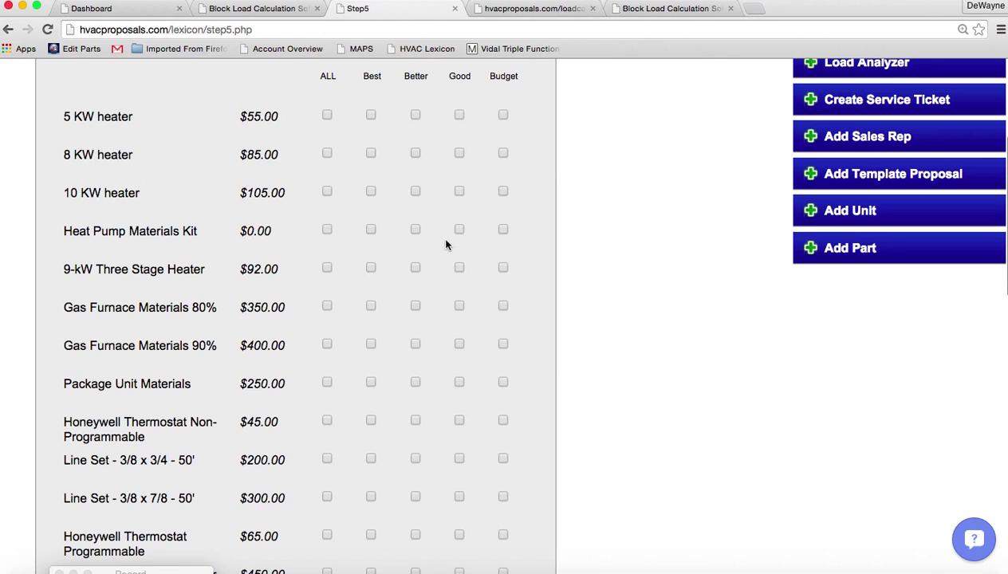
left_click(326, 154)
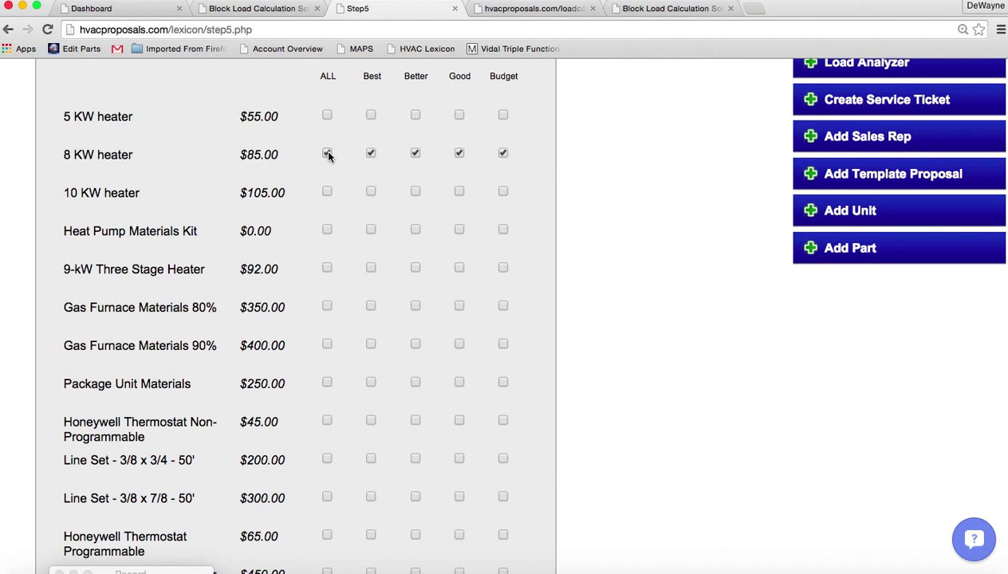
left_click(327, 230)
Assign the 3/8 x 7/8 line set to Best and Better, and the 3/8 x 3/4 line set to Budget
scroll(260, 437, "down", 5)
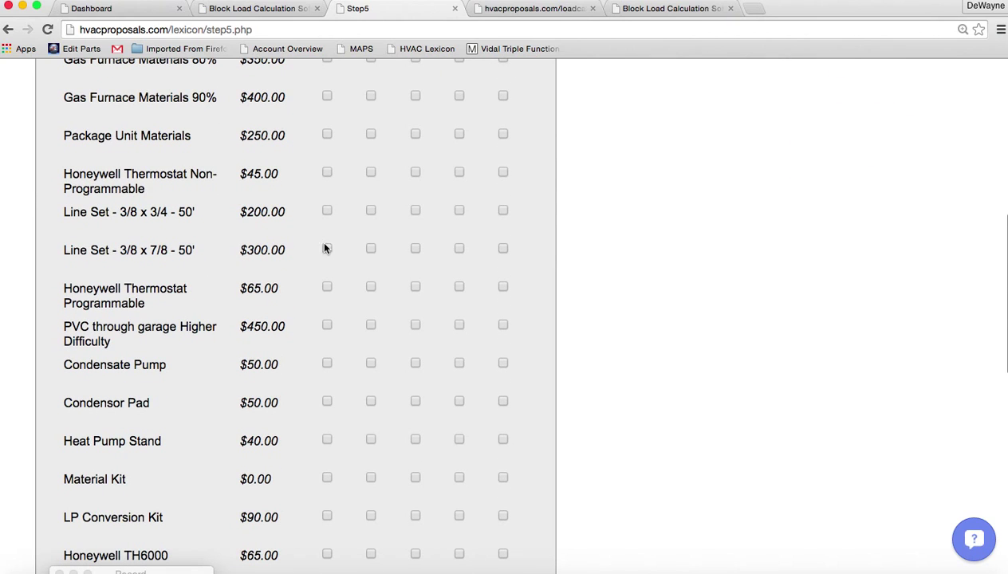
left_click(371, 249)
left_click(416, 249)
left_click(502, 210)
scroll(586, 237, "down", 3)
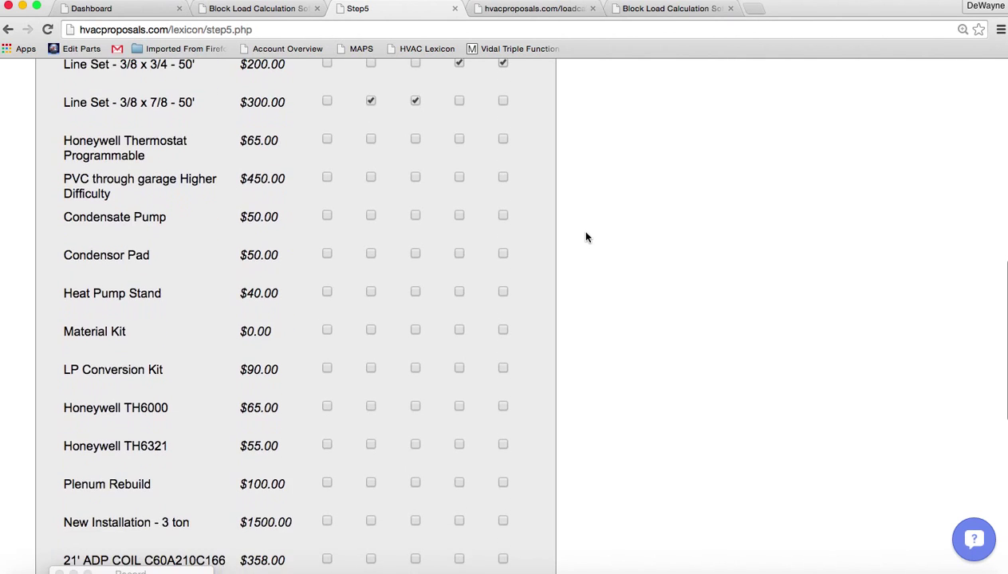
scroll(586, 237, "down", 7)
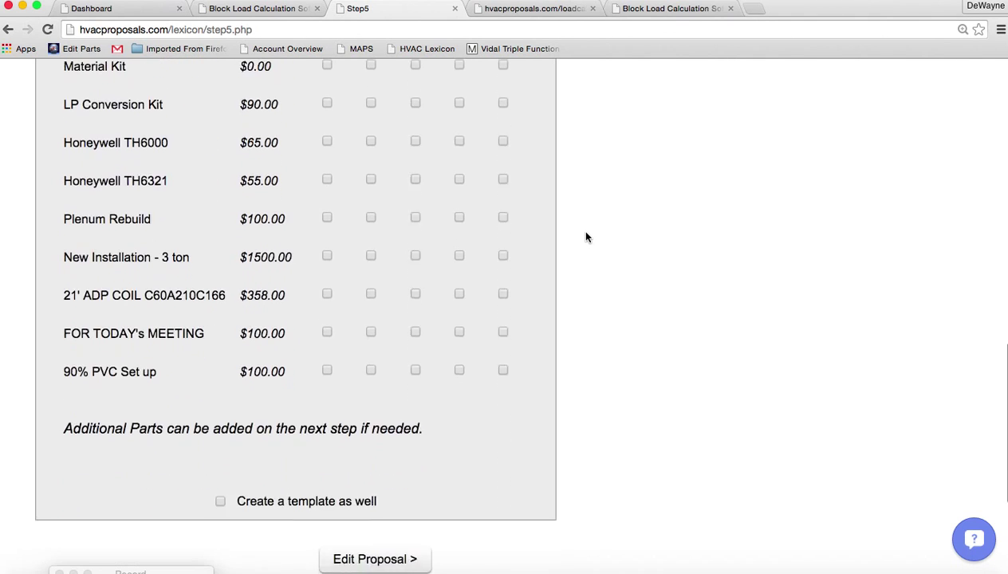
scroll(586, 237, "down", 2)
Create a template titled '2.5 Ton HP', the customer's name and '3-15-15', then proceed to Edit Proposal
left_click(220, 418)
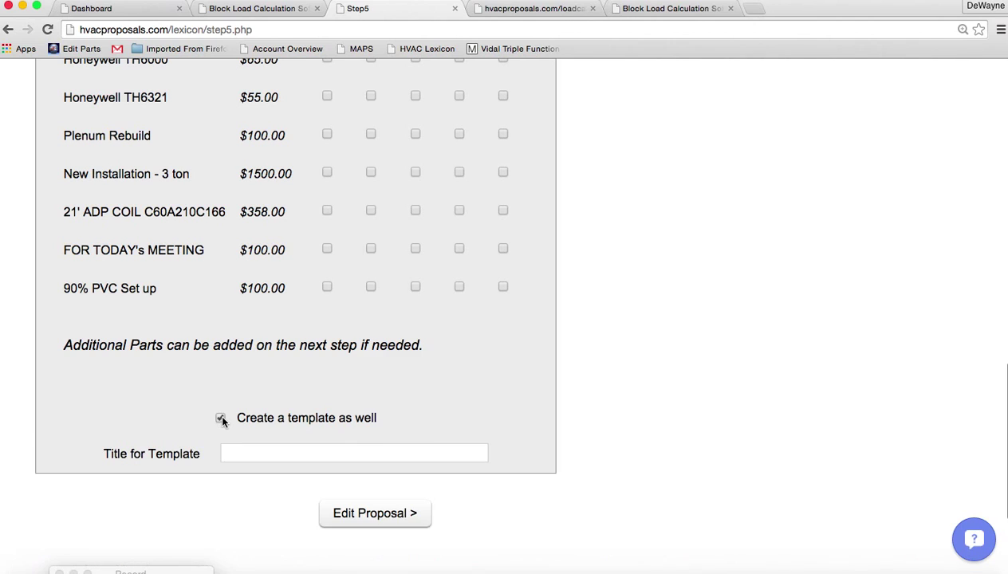
left_click(242, 453)
type("3")
key("BackSpace")
type("2.5 Ton ")
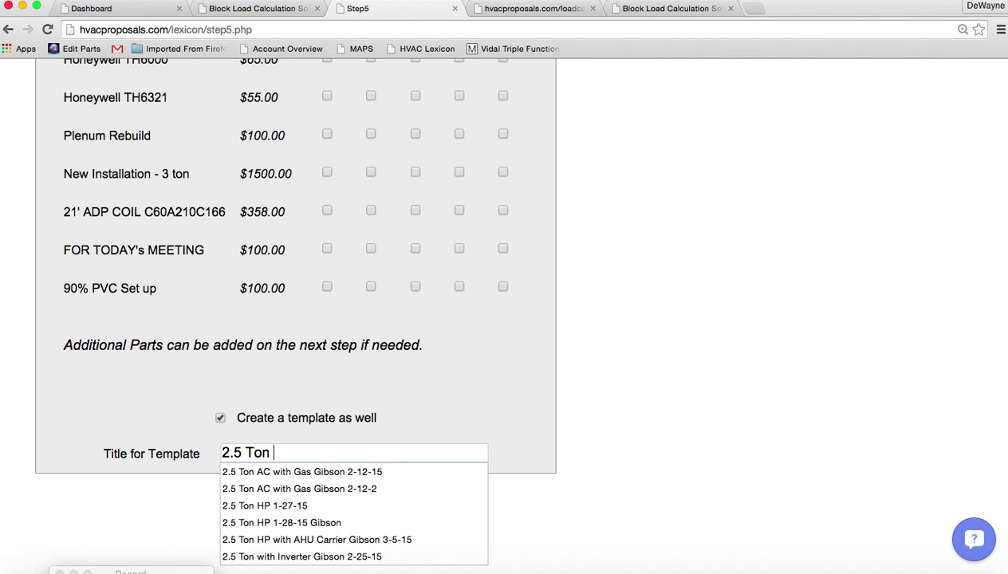
type("HP Gibson ")
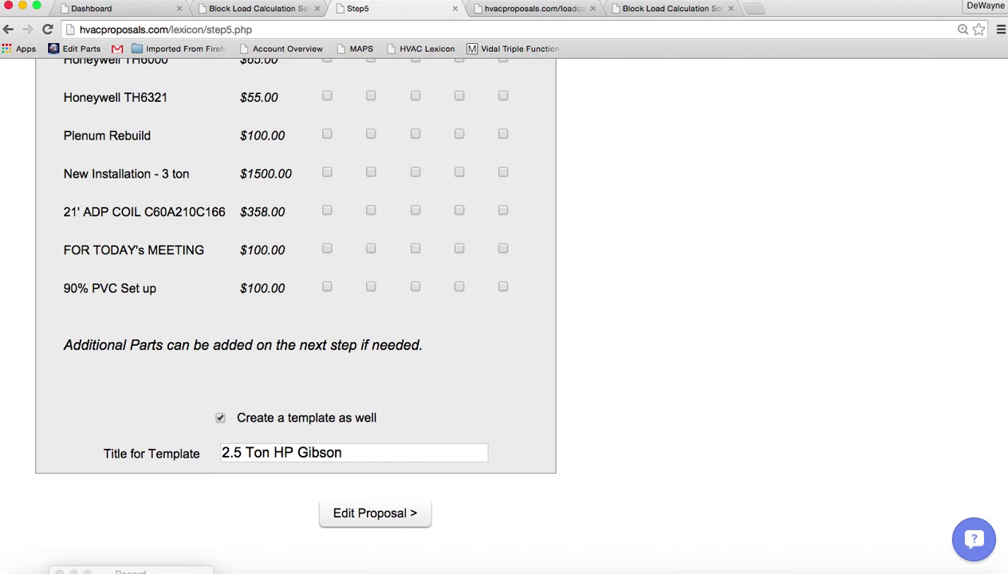
type("3-15-15")
left_click(375, 514)
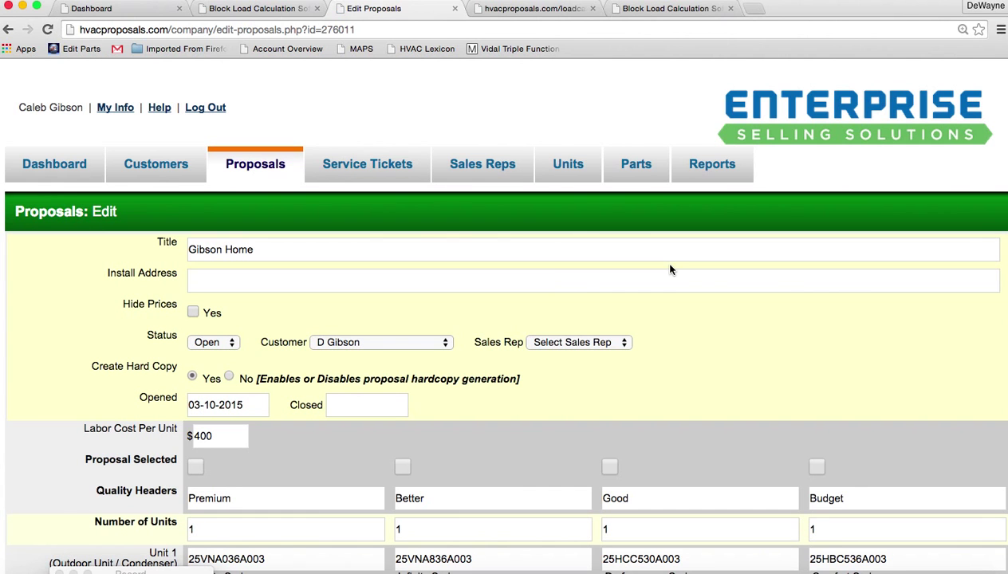
Pick the sales rep from the Sales Rep dropdown and save the proposal details
left_click(590, 339)
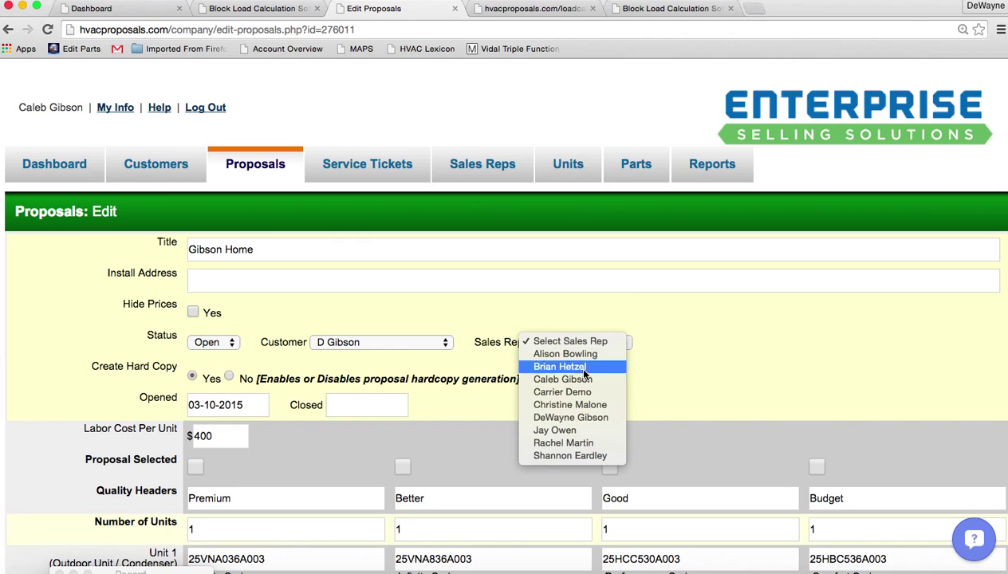
left_click(575, 417)
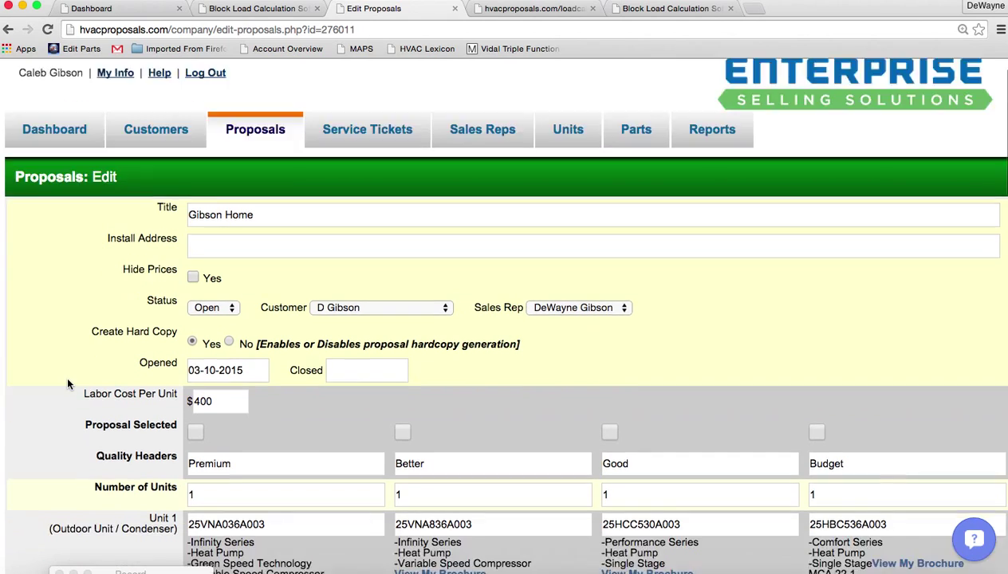
scroll(66, 373, "down", 5)
scroll(68, 384, "down", 15)
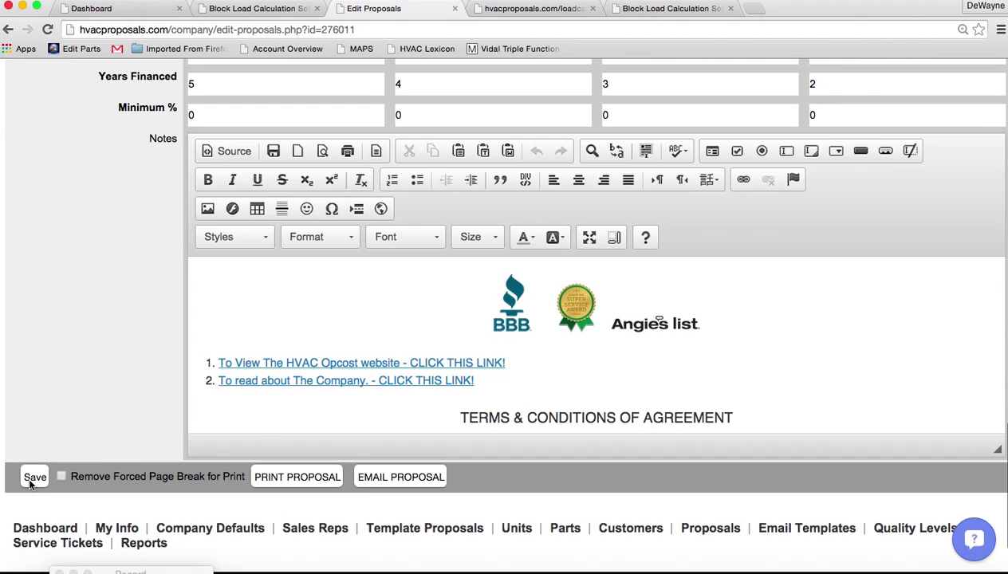
left_click(34, 478)
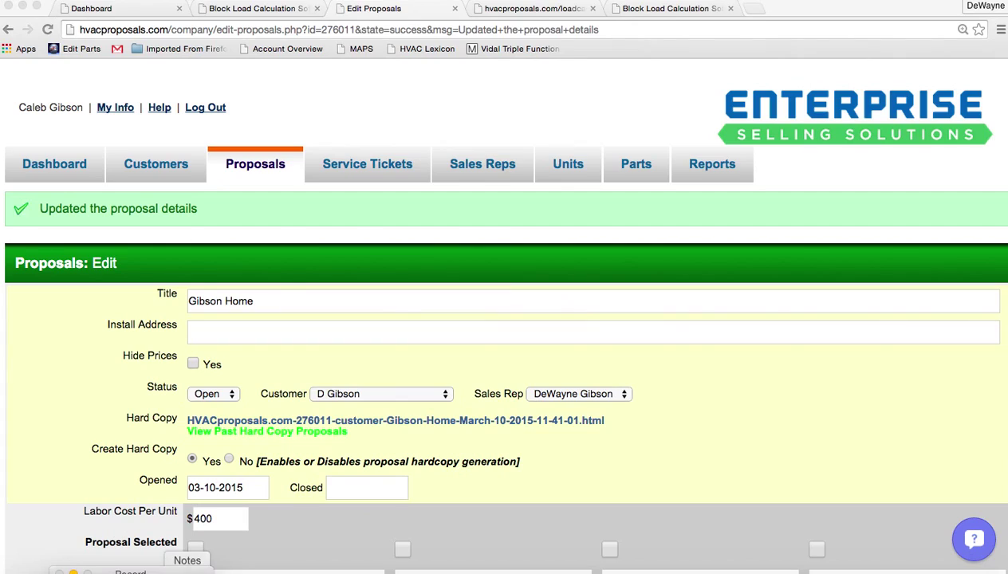
Review the hard copy's Premium, Better, Good and Budget monthly pricing, then return to Edit Proposals
scroll(102, 331, "down", 5)
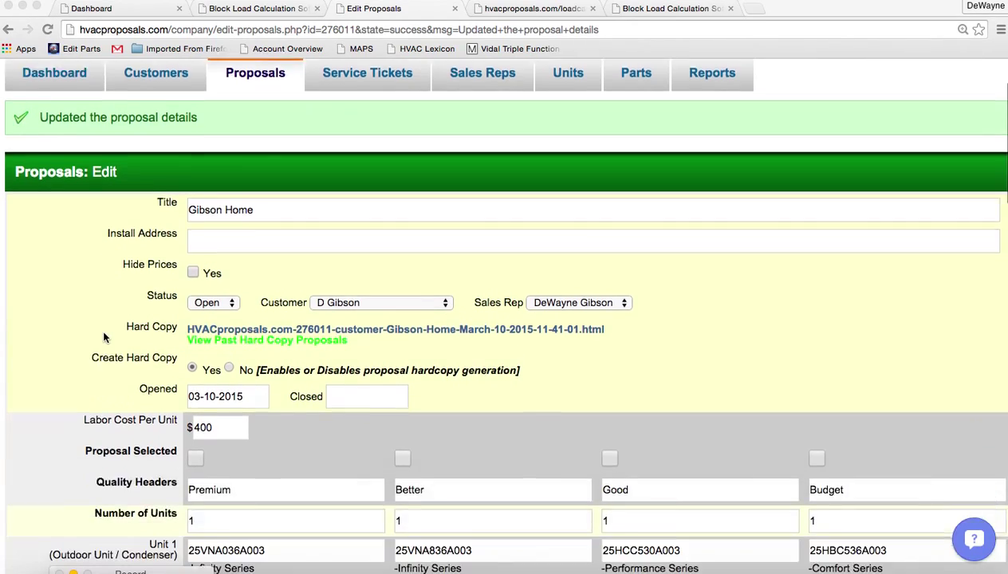
scroll(103, 337, "down", 2)
scroll(103, 337, "up", 3)
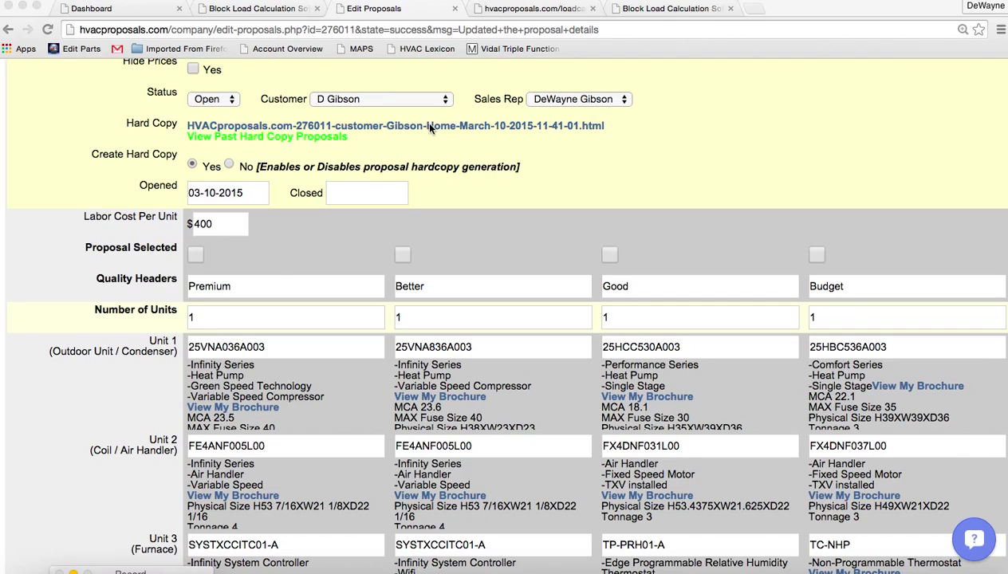
left_click(429, 128)
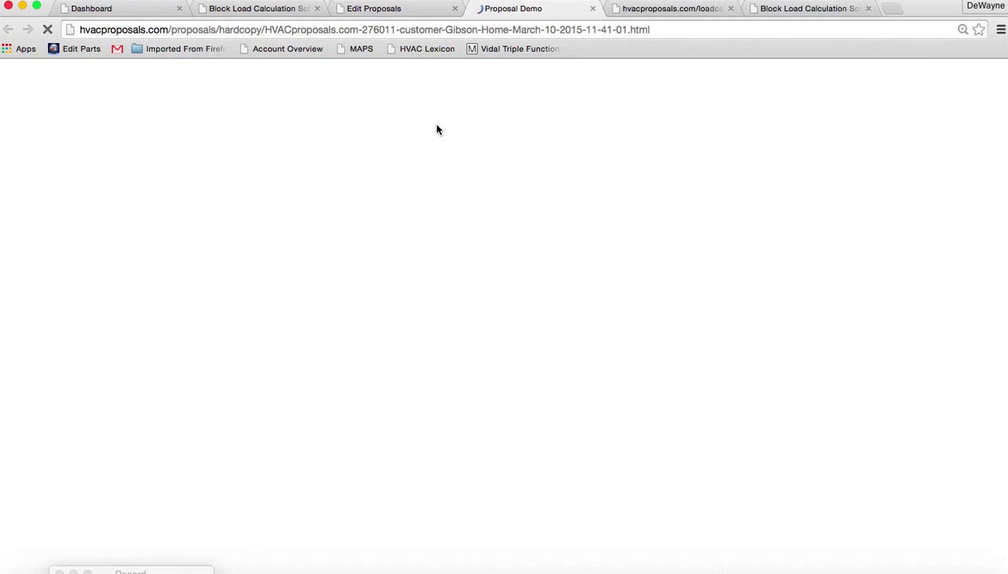
scroll(495, 353, "down", 1)
scroll(495, 353, "down", 2)
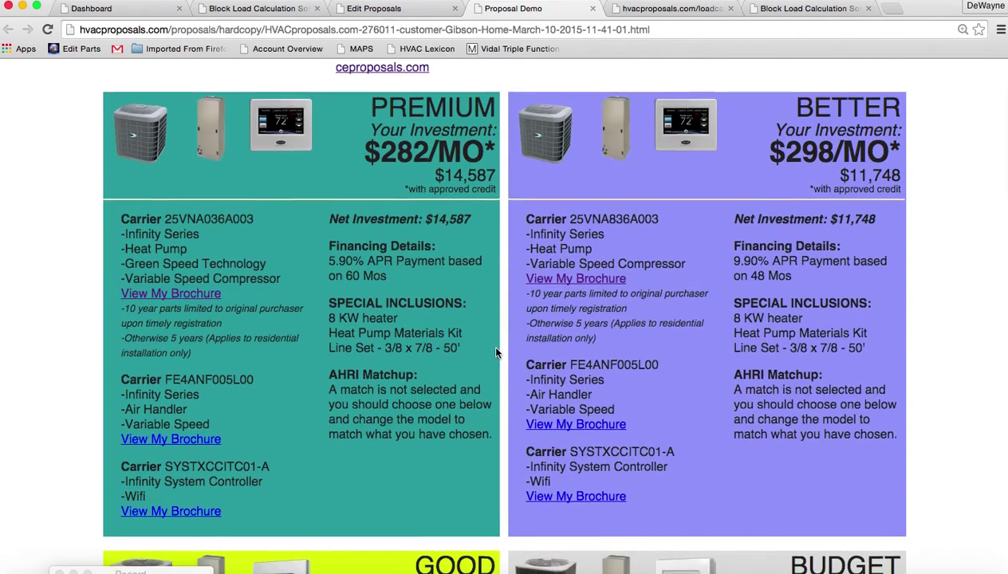
scroll(495, 353, "up", 1)
scroll(496, 353, "down", 1)
scroll(495, 353, "down", 5)
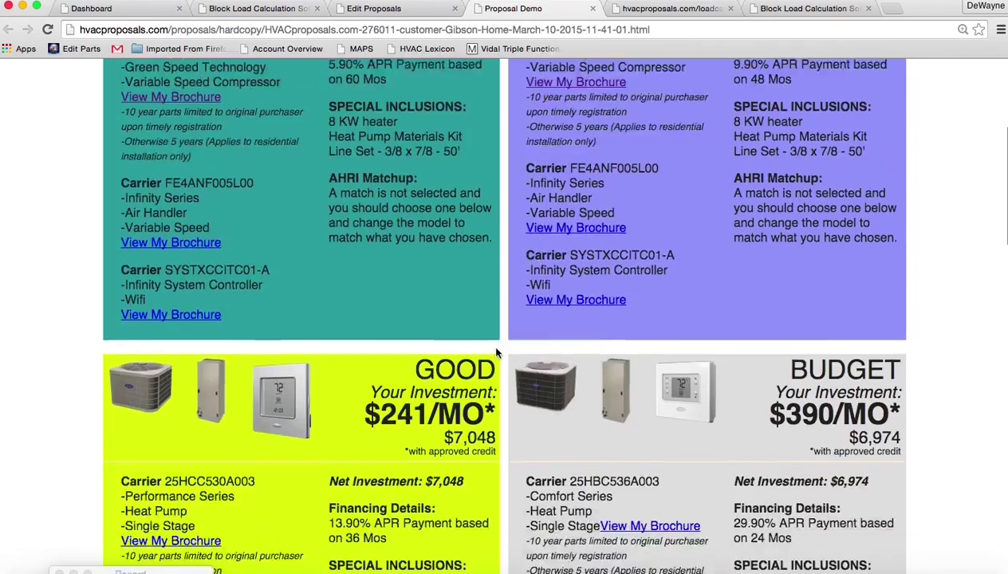
scroll(496, 352, "down", 2)
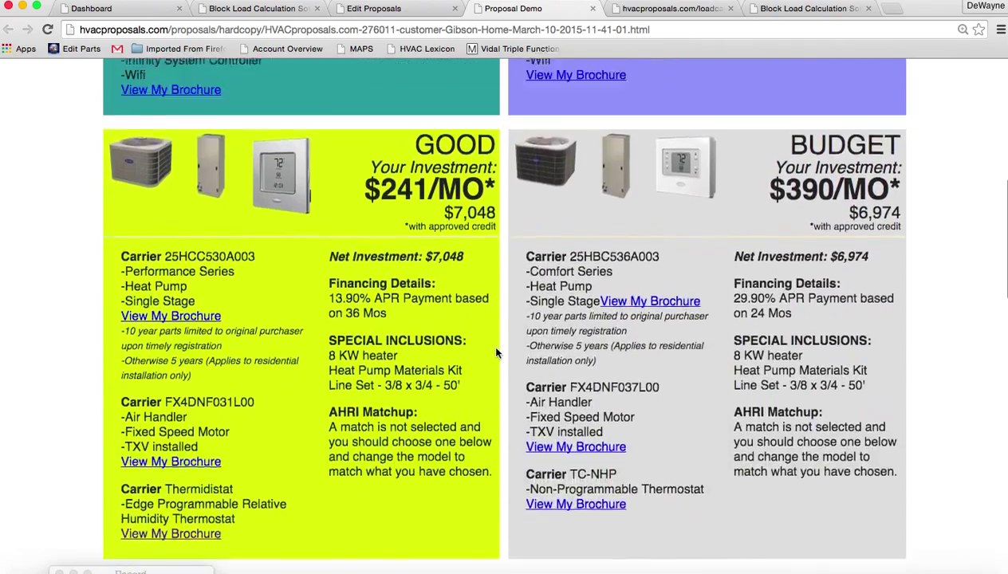
scroll(496, 353, "up", 6)
left_click(380, 10)
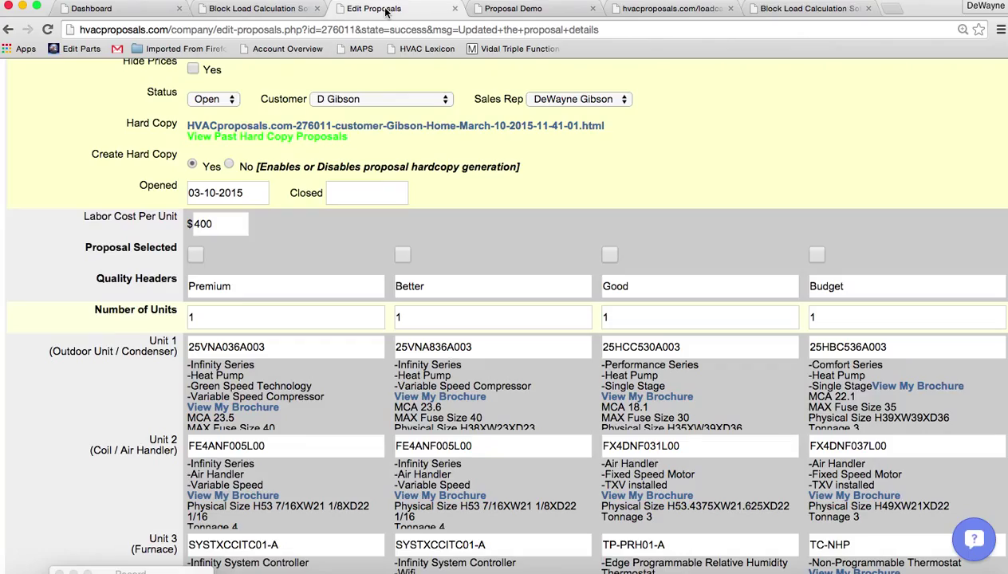
Select AHRI matches 7175593 for Better, 7017567 for Good and 6936852 for Budget
scroll(73, 367, "down", 3)
scroll(74, 377, "down", 8)
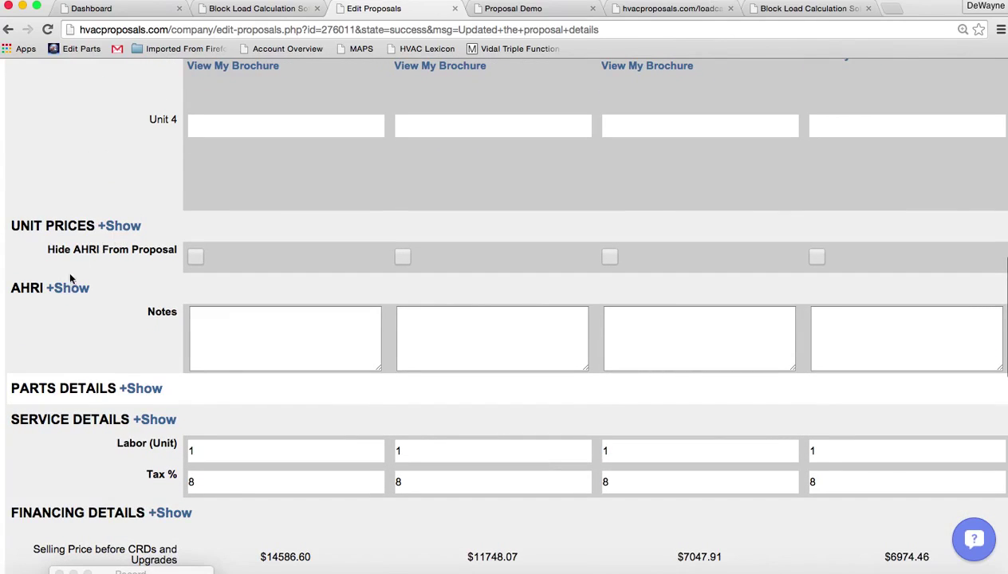
left_click(66, 290)
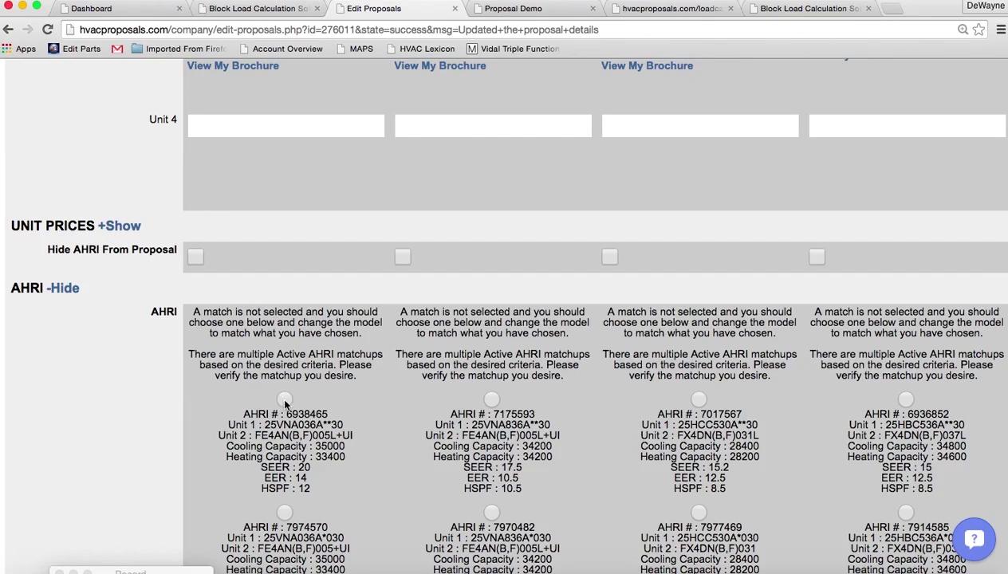
left_click(492, 399)
left_click(698, 400)
left_click(904, 400)
scroll(766, 471, "down", 2)
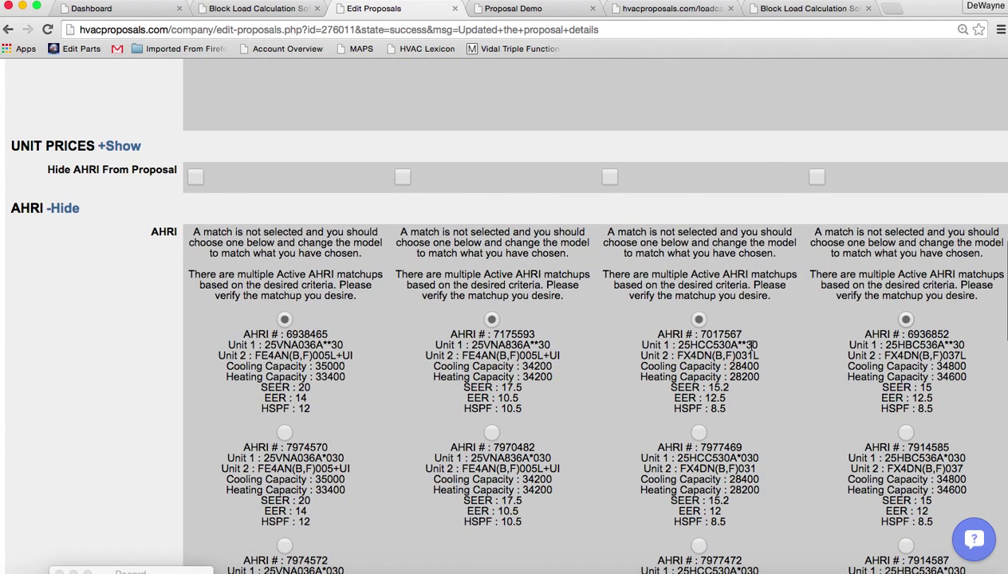
left_click_drag(753, 351, 759, 355)
left_click(67, 209)
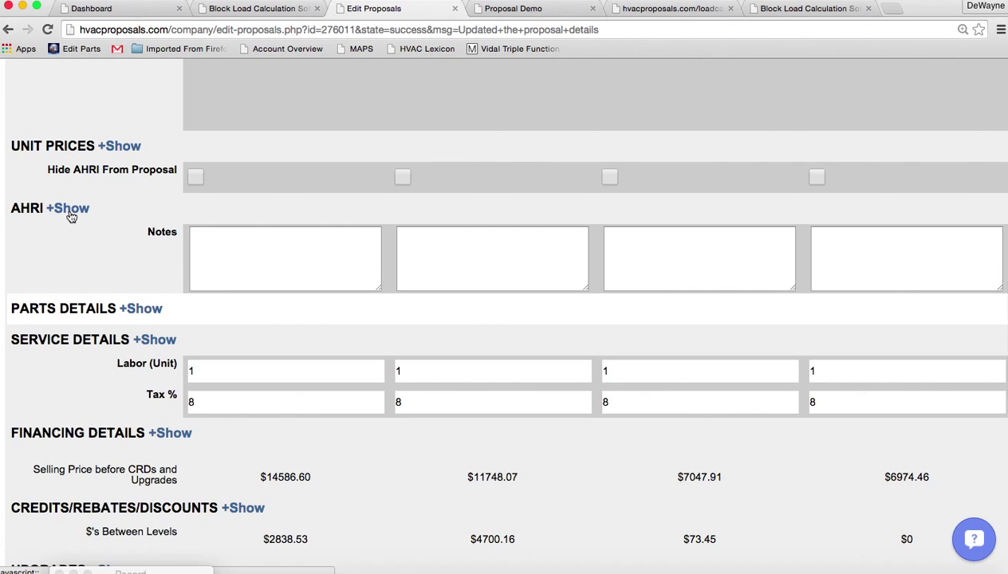
Briefly check the special parts and unit prices sections
left_click(150, 310)
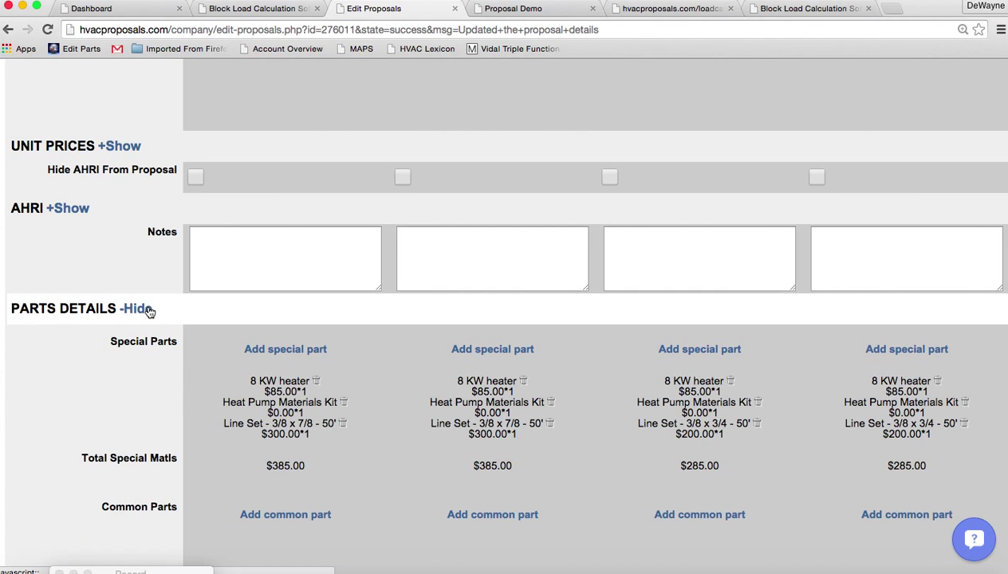
left_click(150, 310)
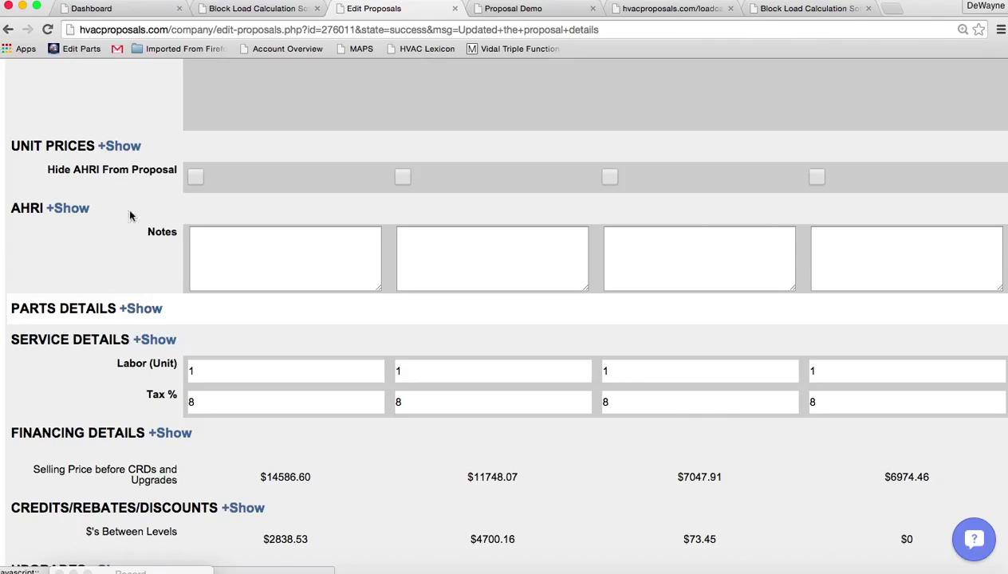
left_click(121, 149)
left_click(120, 150)
Include Register Warranty and Remove Old Equipment on every quality level
left_click(157, 343)
scroll(111, 453, "down", 5)
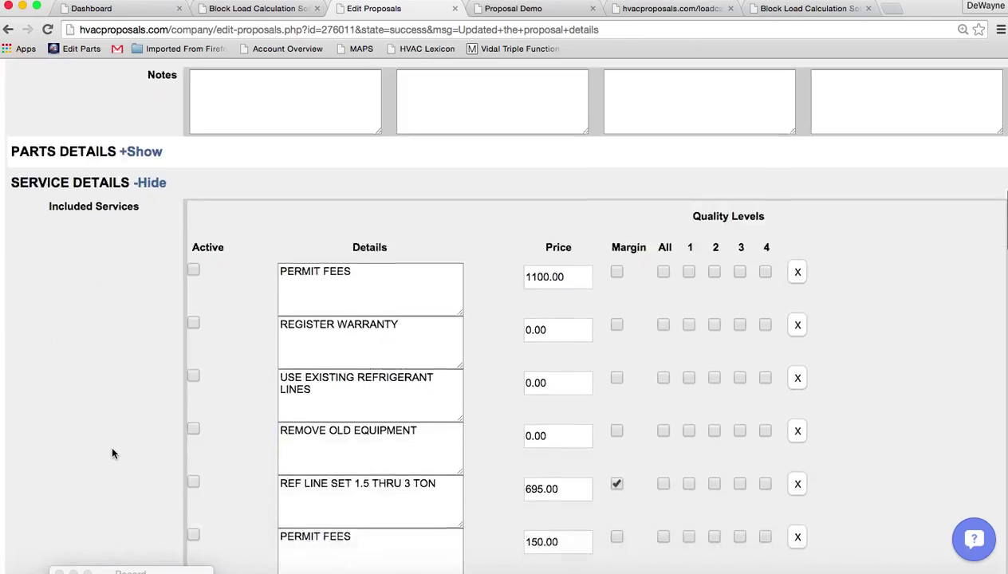
scroll(112, 453, "down", 1)
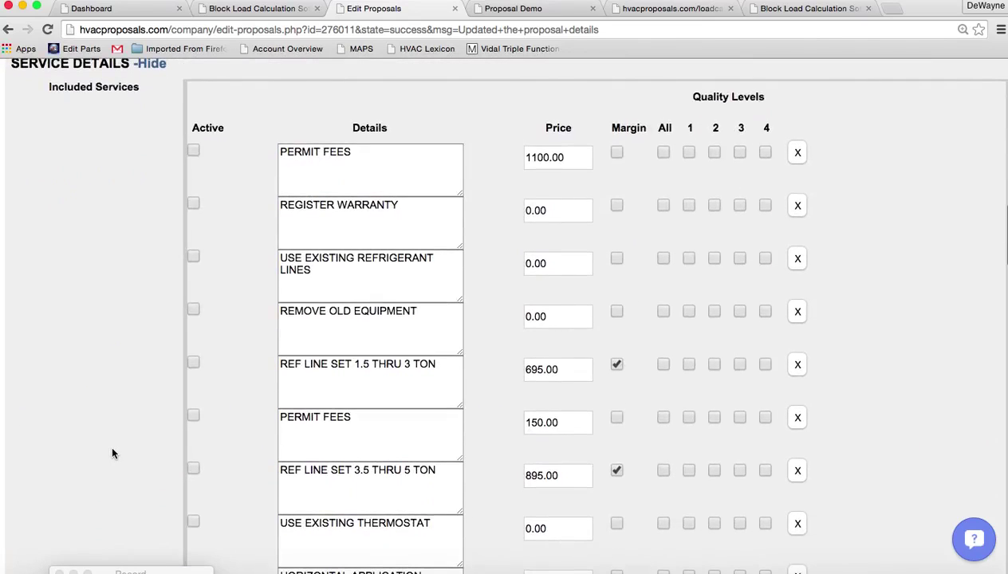
left_click(193, 204)
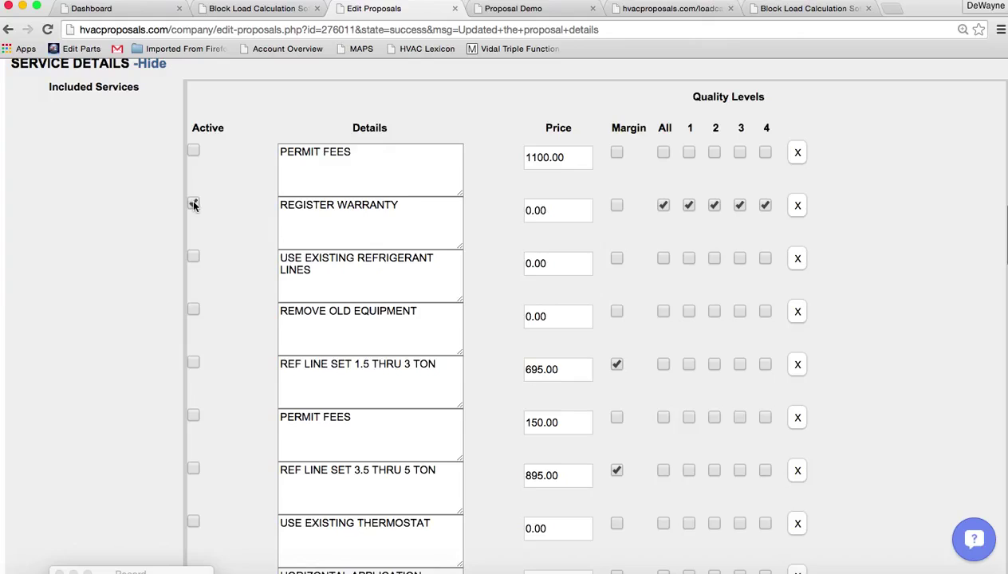
left_click(193, 311)
Add Horizontal Application and Subcontract Labor priced at 400 to all levels, then collapse Service Details
scroll(90, 415, "down", 5)
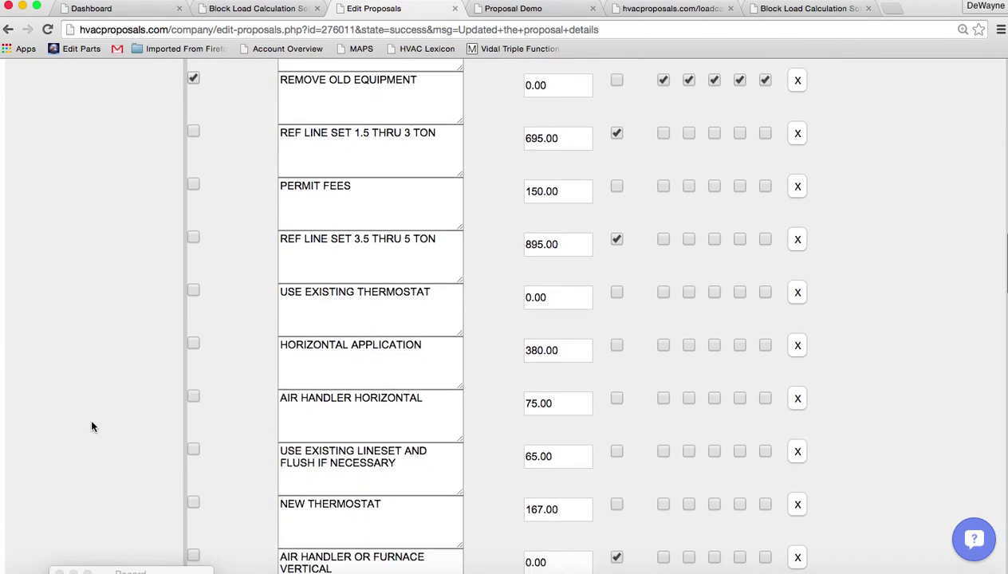
scroll(92, 426, "down", 2)
left_click(192, 286)
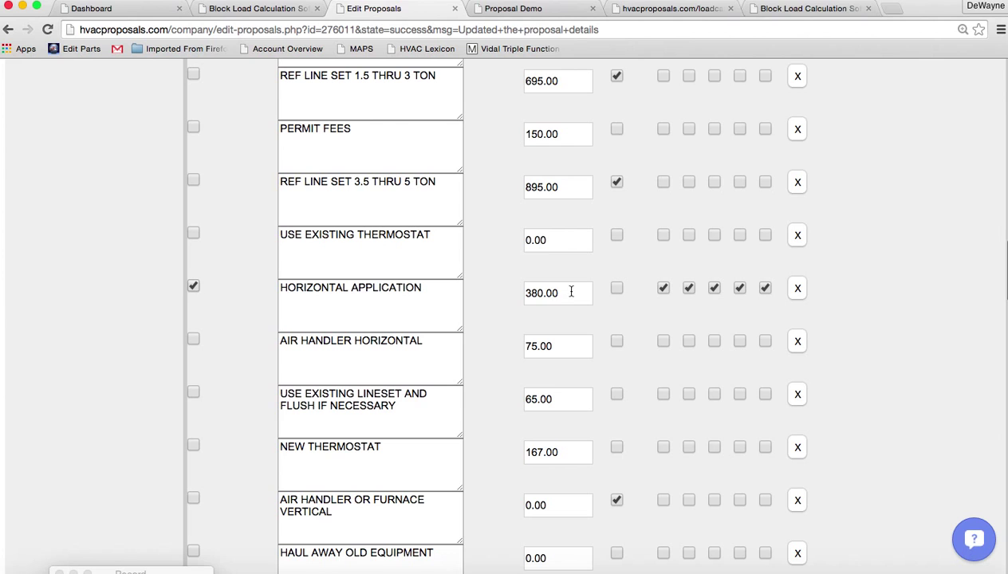
scroll(113, 333, "down", 3)
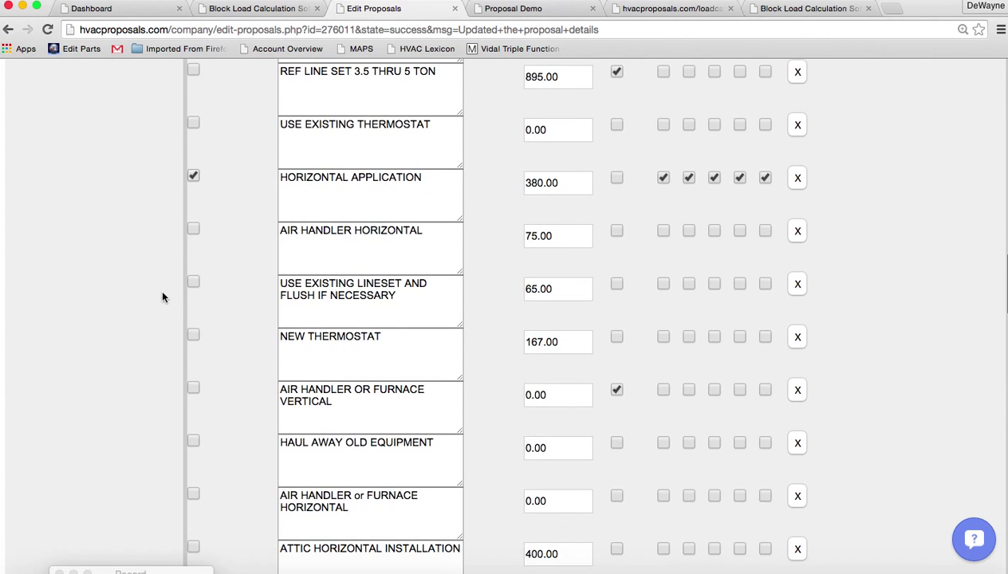
scroll(107, 418, "down", 4)
scroll(107, 420, "down", 6)
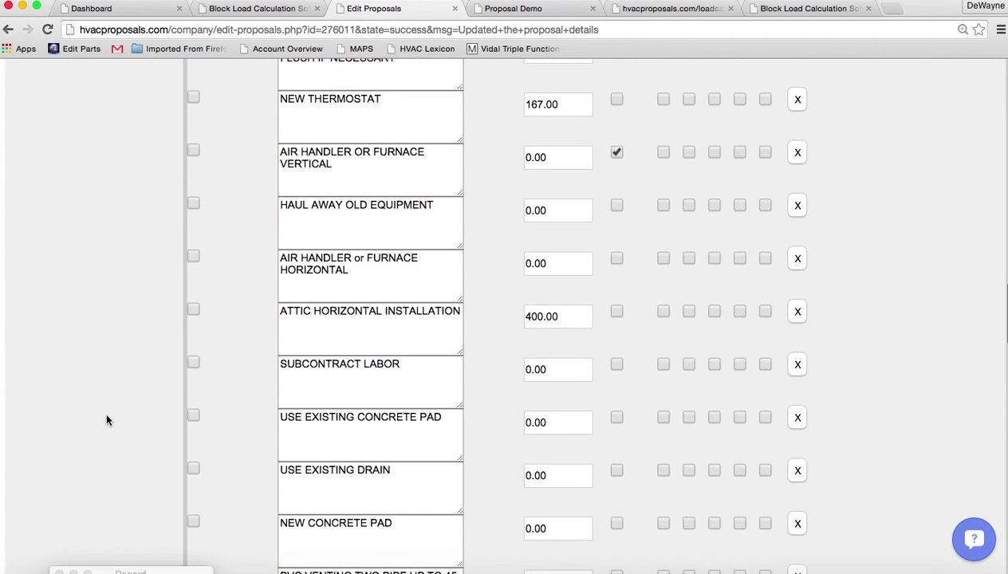
left_click(192, 298)
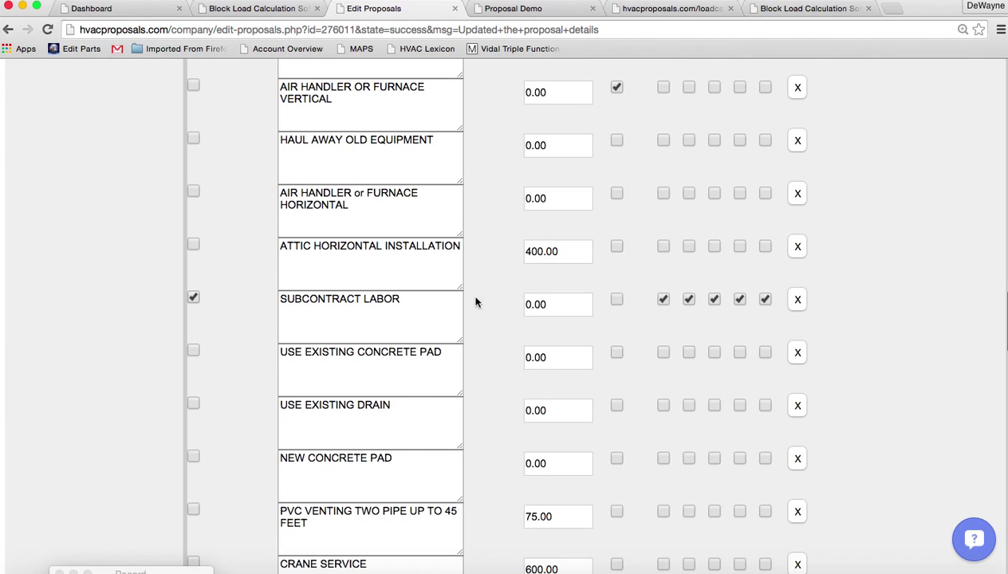
left_click_drag(559, 304, 445, 306)
type("400")
scroll(82, 364, "up", 20)
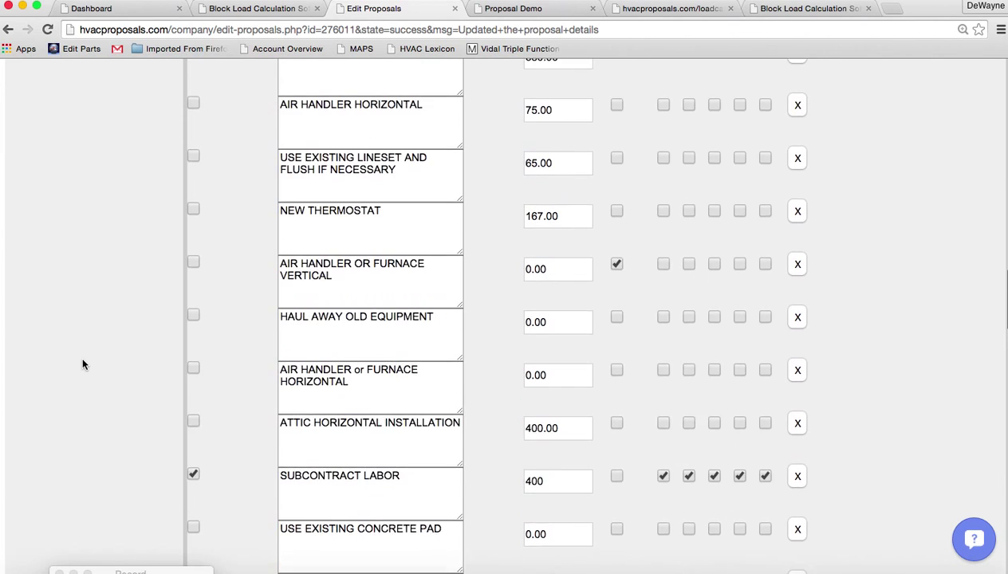
scroll(82, 365, "up", 4)
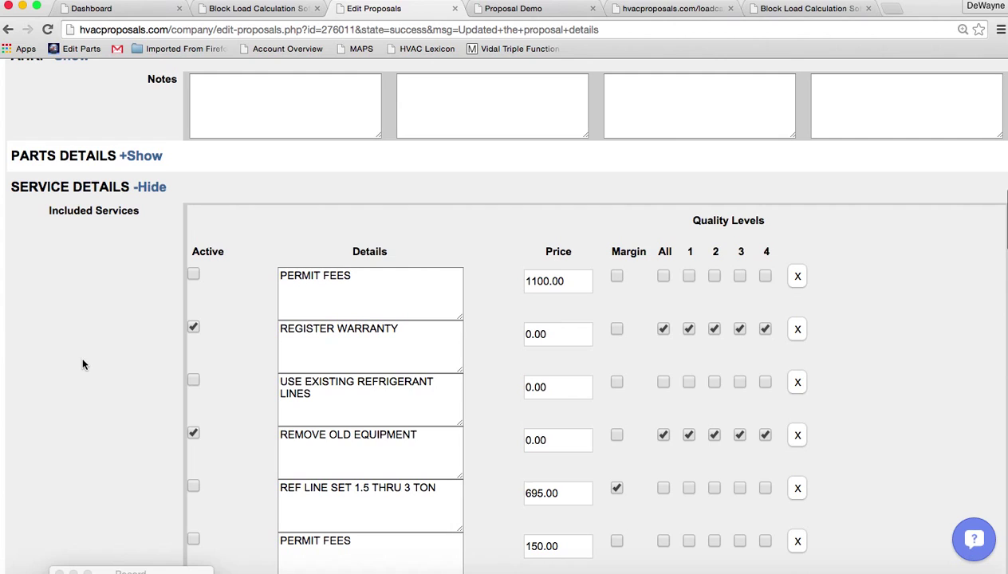
left_click(150, 186)
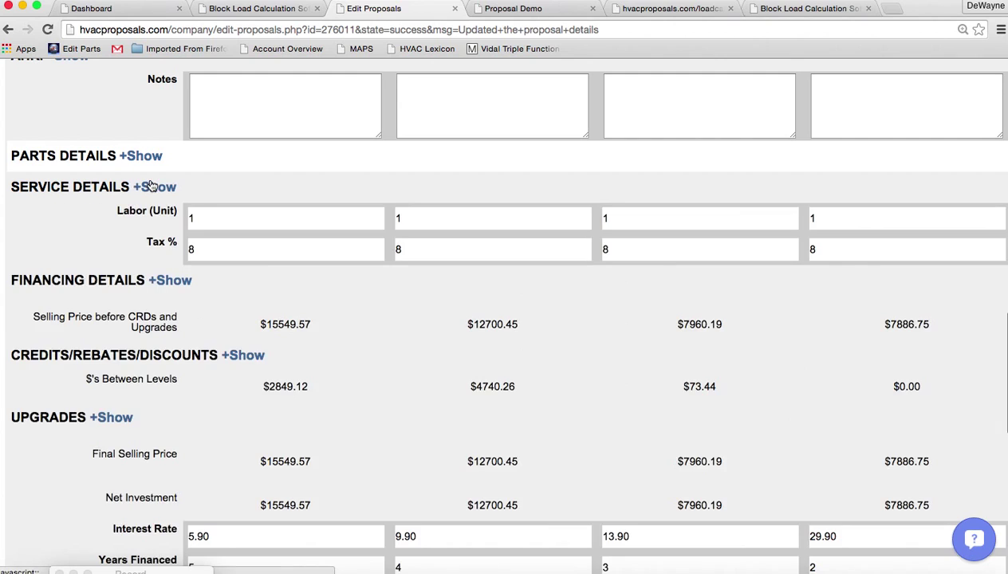
Set Labor (Unit) to 2 for all four options
left_click(199, 221)
key("BackSpace")
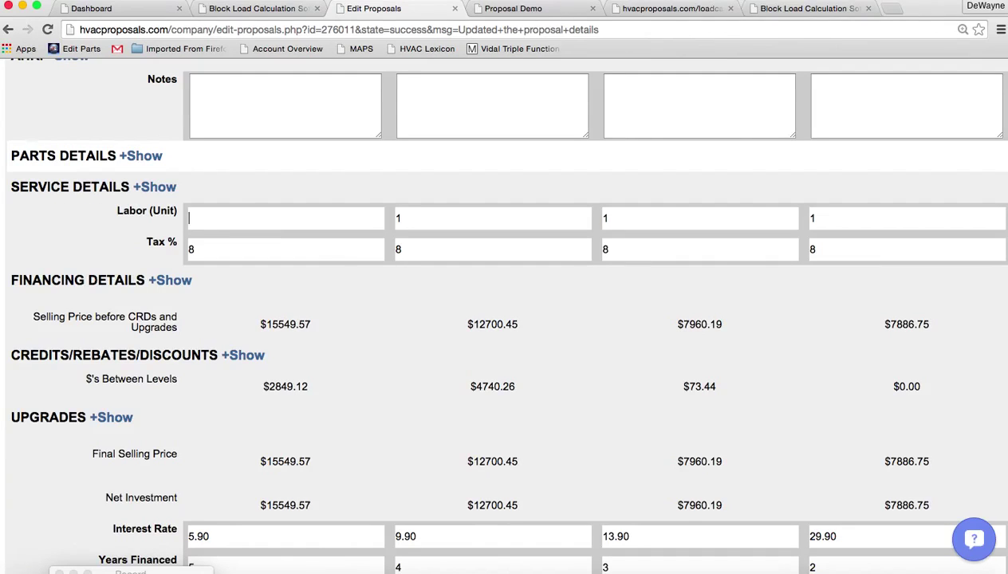
type("2")
key("Tab")
type("2")
key("Tab")
type("2")
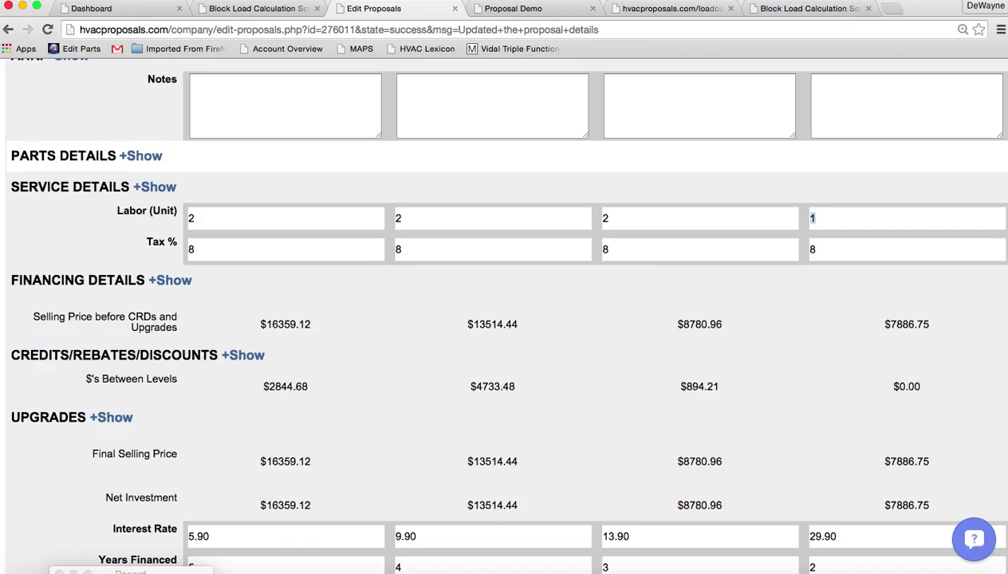
key("Tab")
type("2")
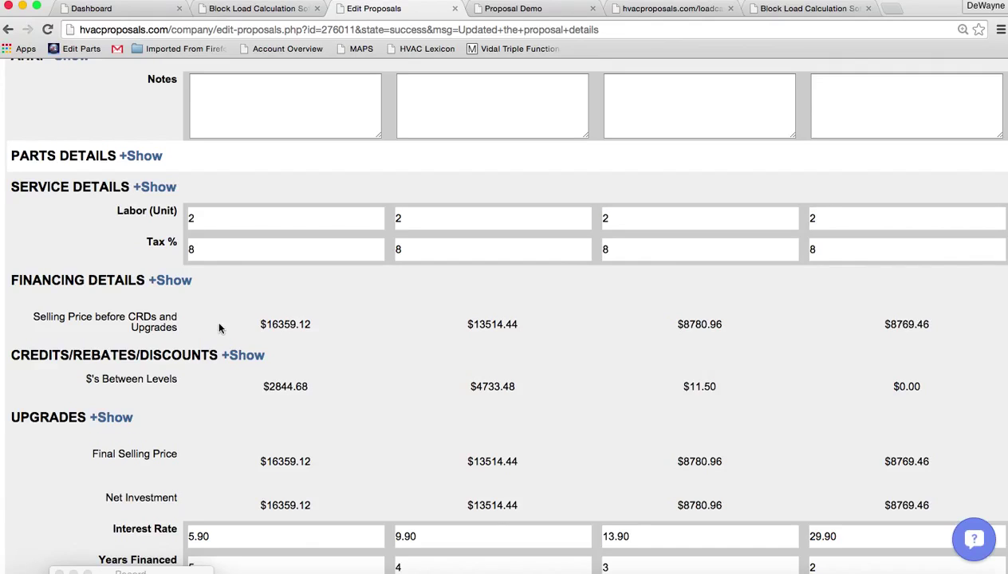
Raise the first option's GM % from 39 to 41, lifting its gross profit to $5286.39
left_click(175, 281)
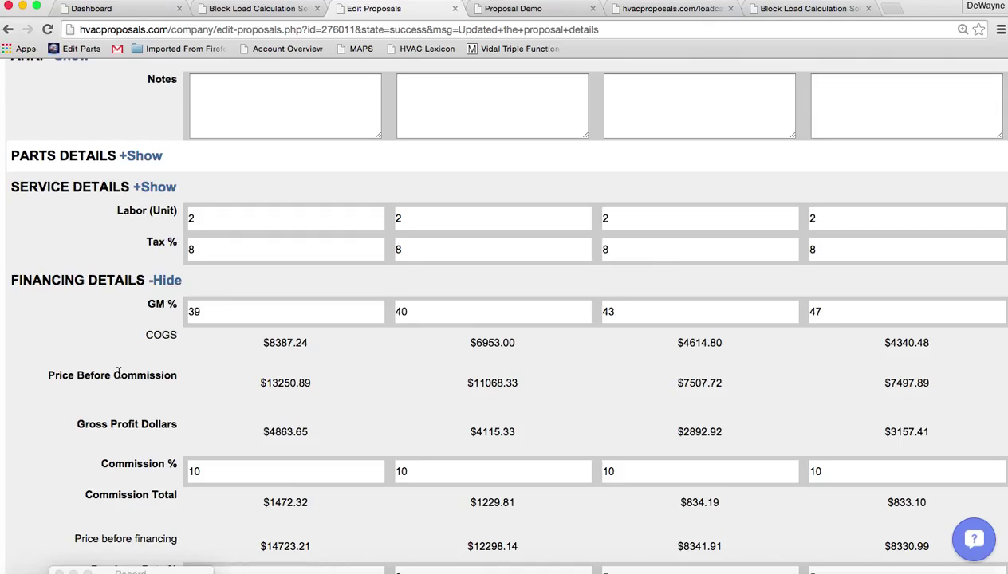
scroll(118, 371, "down", 5)
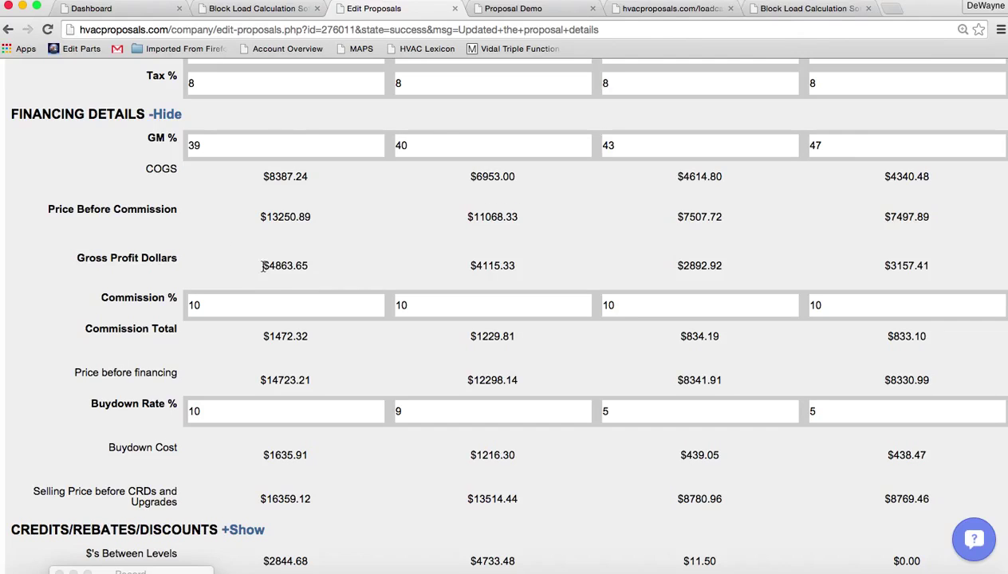
left_click_drag(262, 265, 318, 266)
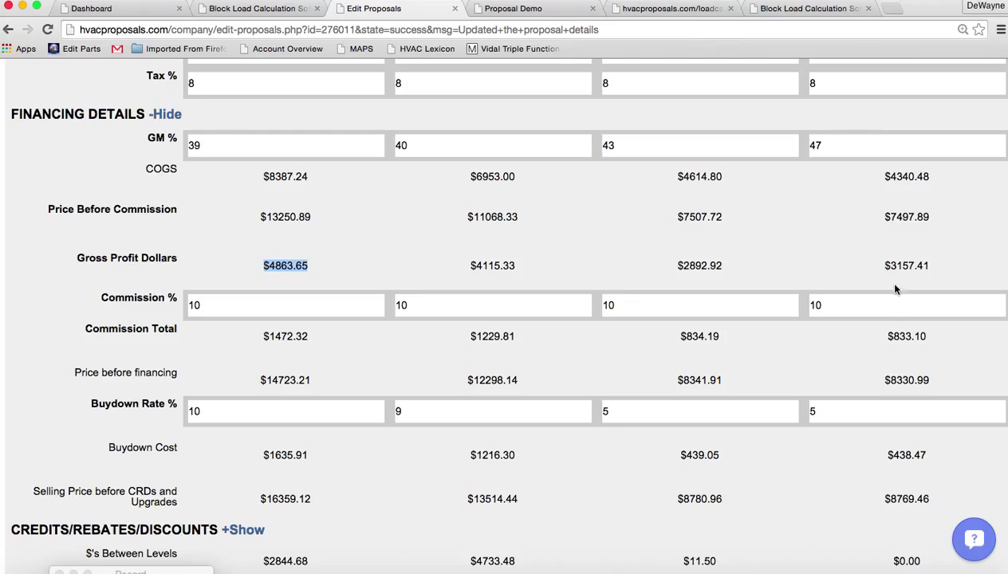
left_click_drag(894, 265, 931, 265)
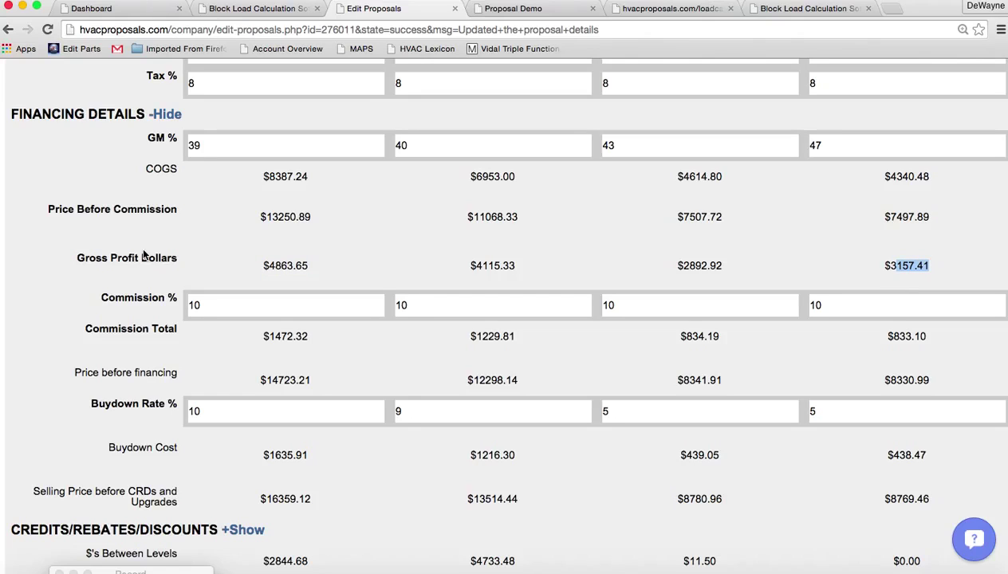
left_click(211, 147)
left_click_drag(210, 147, 156, 148)
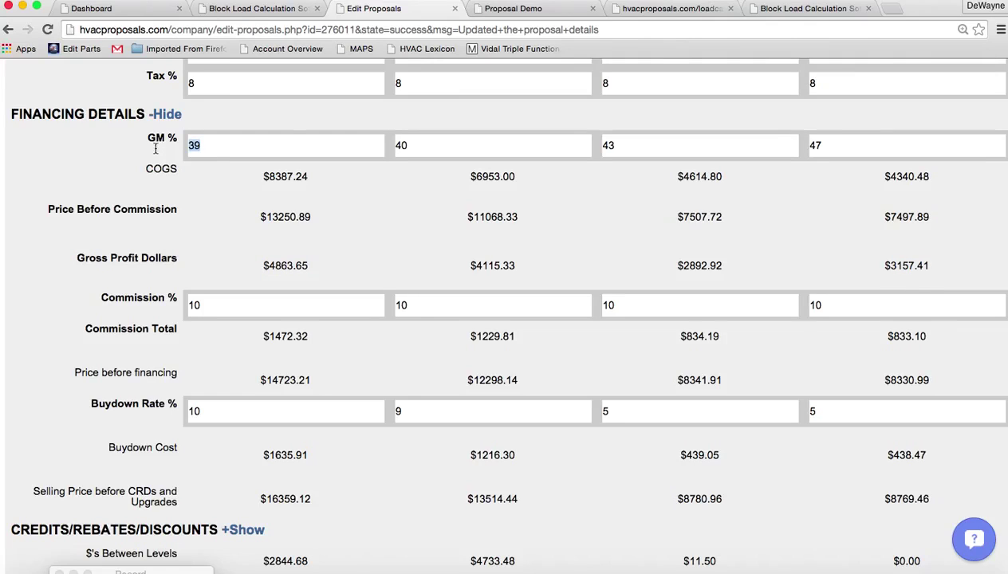
type("41")
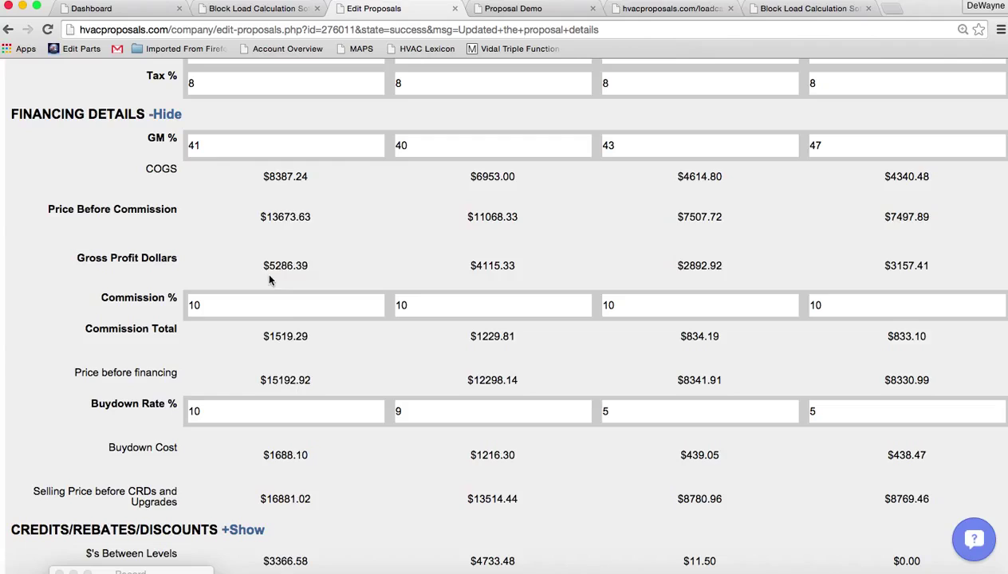
left_click_drag(268, 266, 311, 266)
Activate the Carrier Cool Cash credits: 1200.00 on level 1 and 600.00 on level 2
left_click(164, 117)
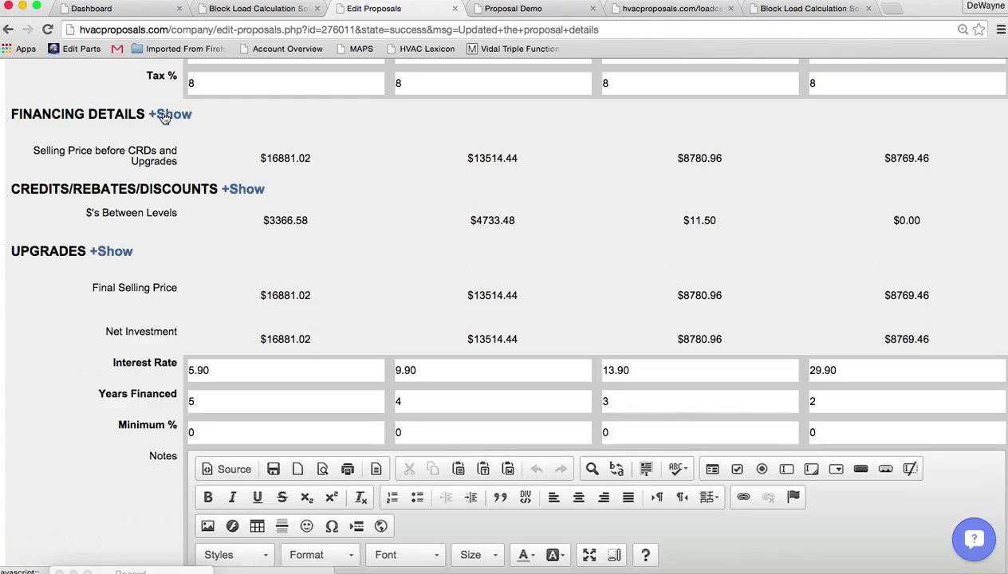
left_click(245, 193)
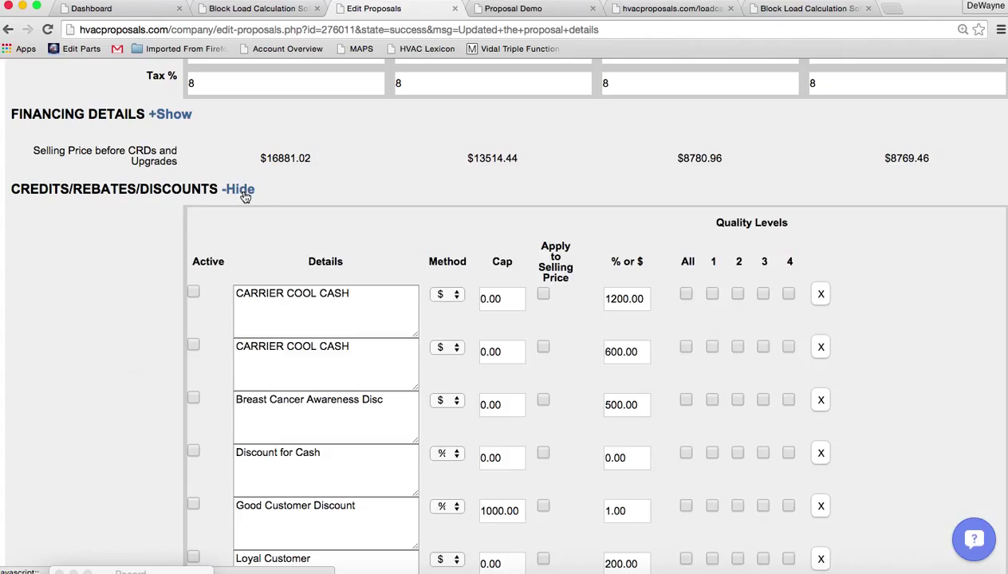
left_click(193, 294)
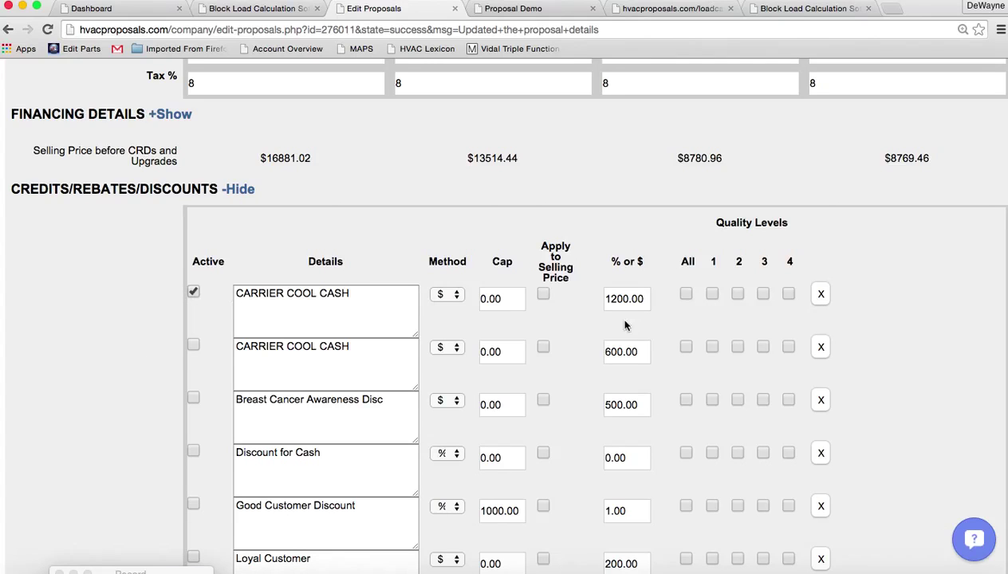
left_click(712, 293)
left_click(193, 344)
Apply a 5% Discount for Cash to every quality level
scroll(102, 471, "down", 4)
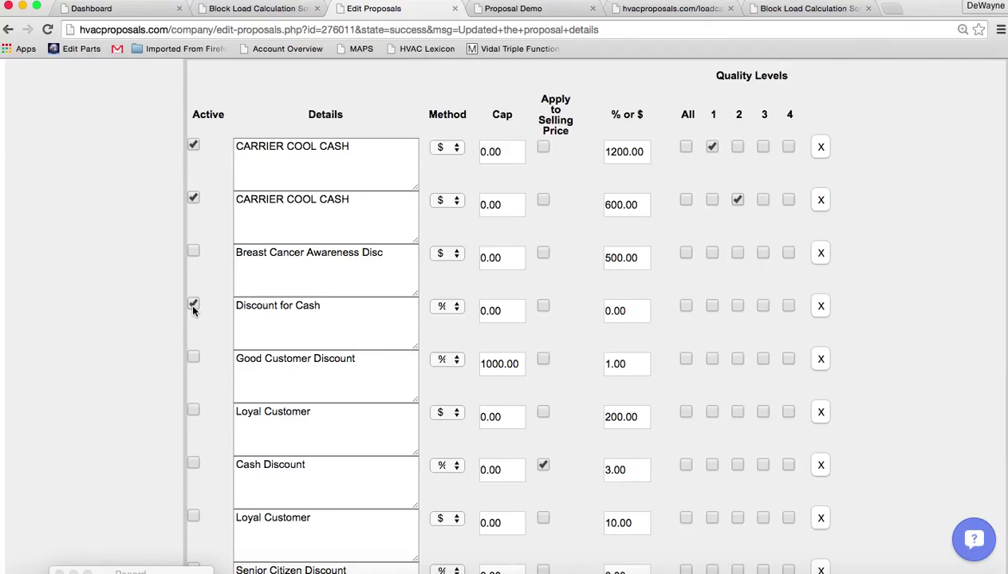
left_click(684, 305)
left_click_drag(644, 314, 530, 313)
type("5")
scroll(98, 346, "up", 3)
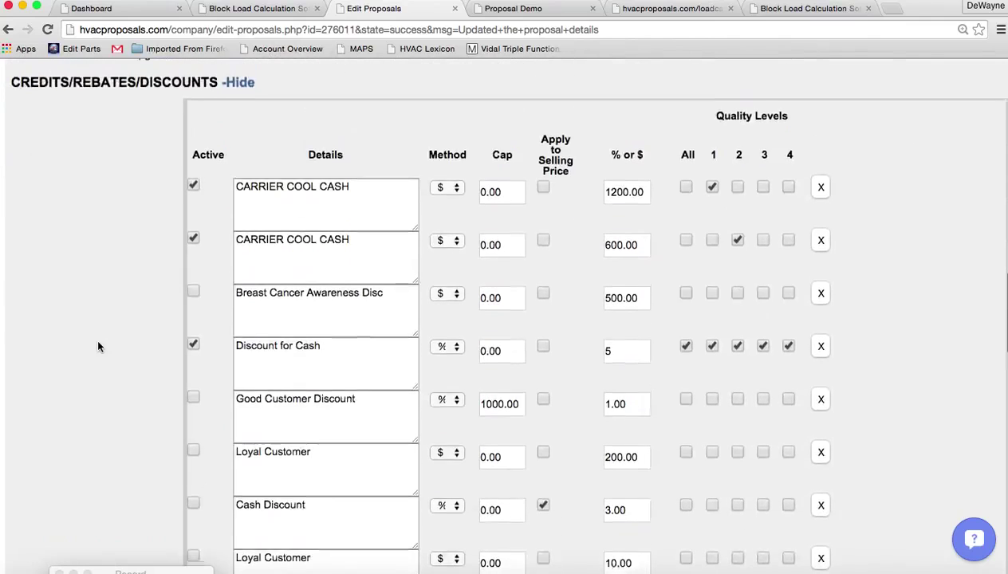
Activate the UV Light, Infinity Air Purifier and 10 Years Parts and Labor upgrades on all levels
left_click(240, 89)
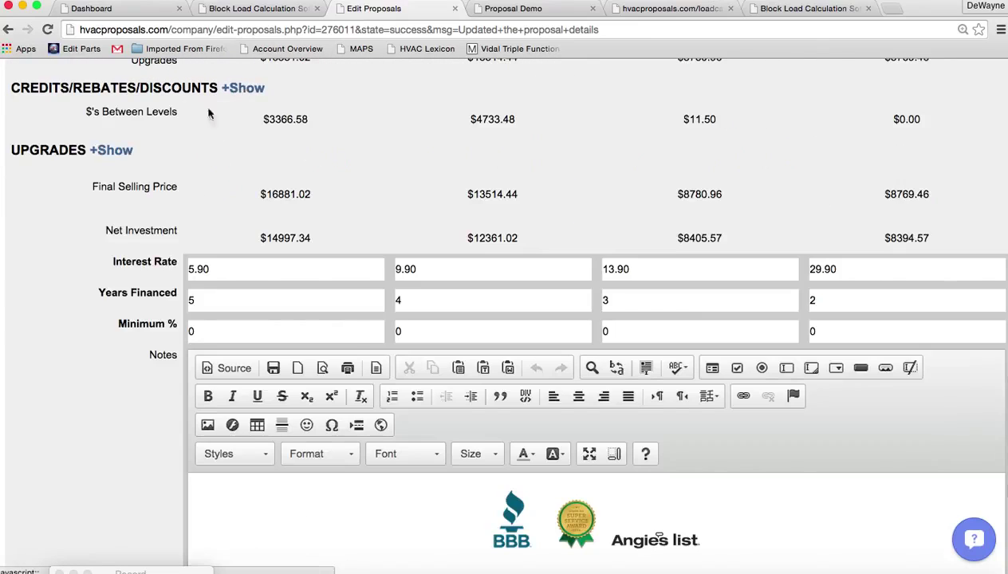
left_click(112, 150)
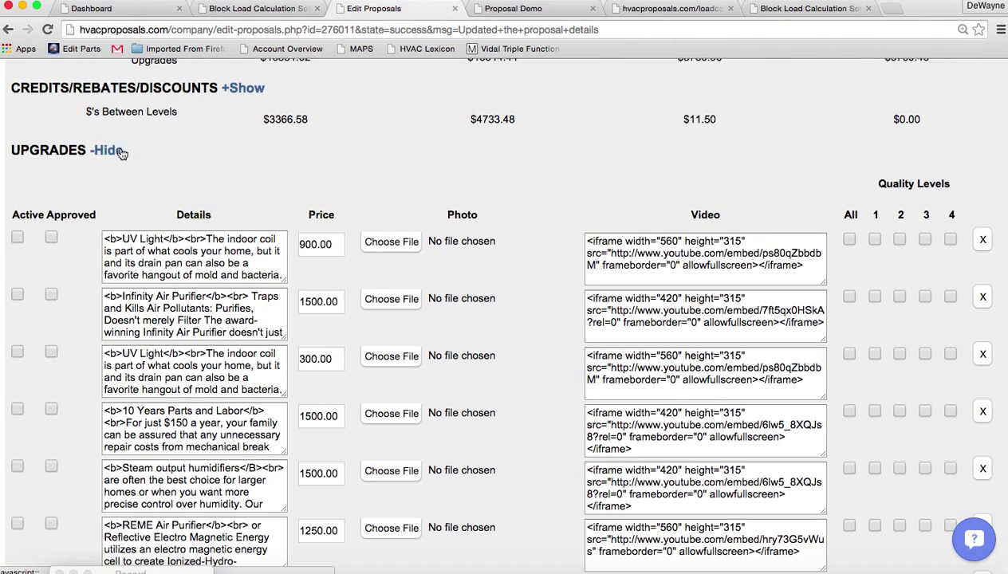
left_click(17, 237)
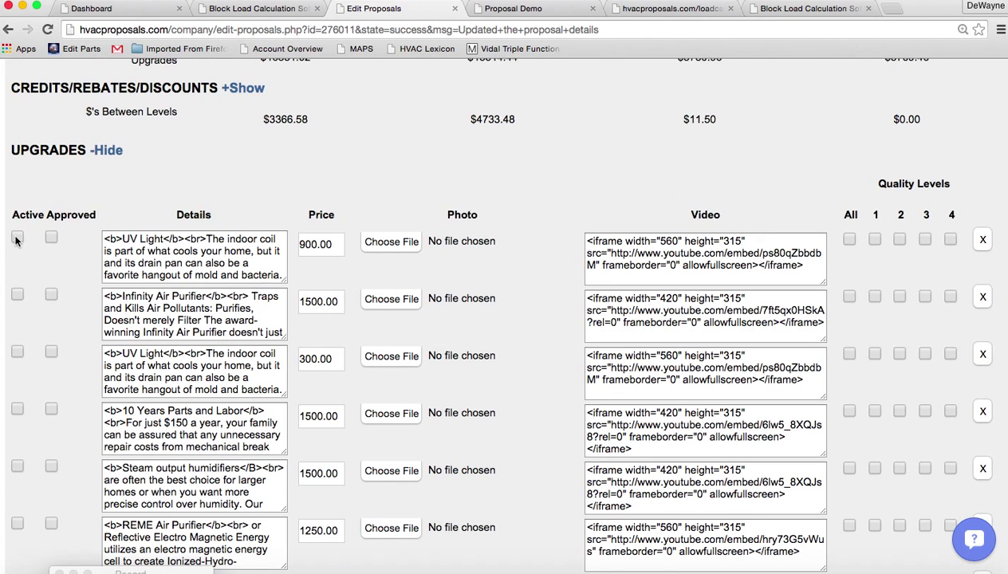
left_click(16, 294)
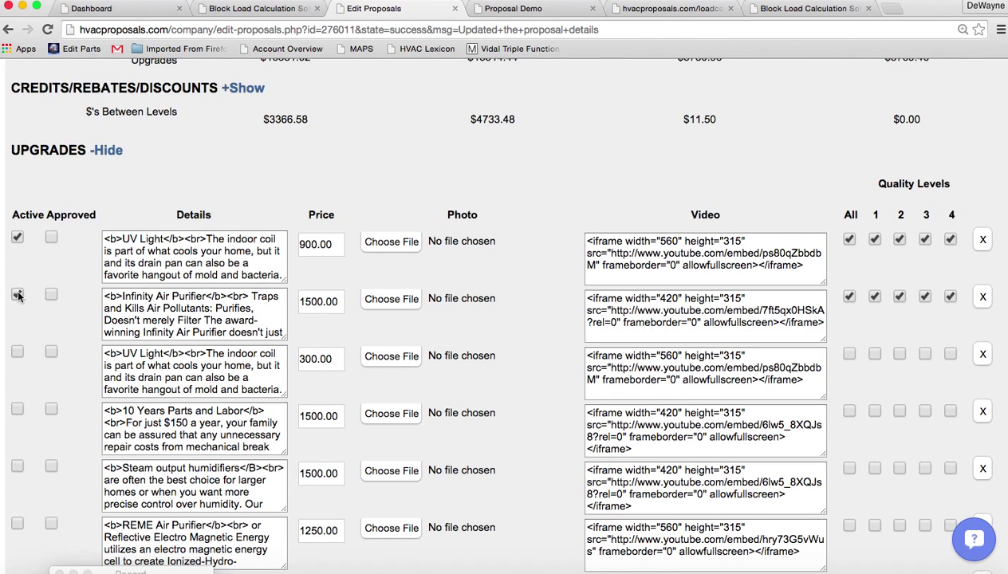
left_click(17, 409)
left_click(111, 150)
Save the proposal changes
scroll(72, 357, "down", 5)
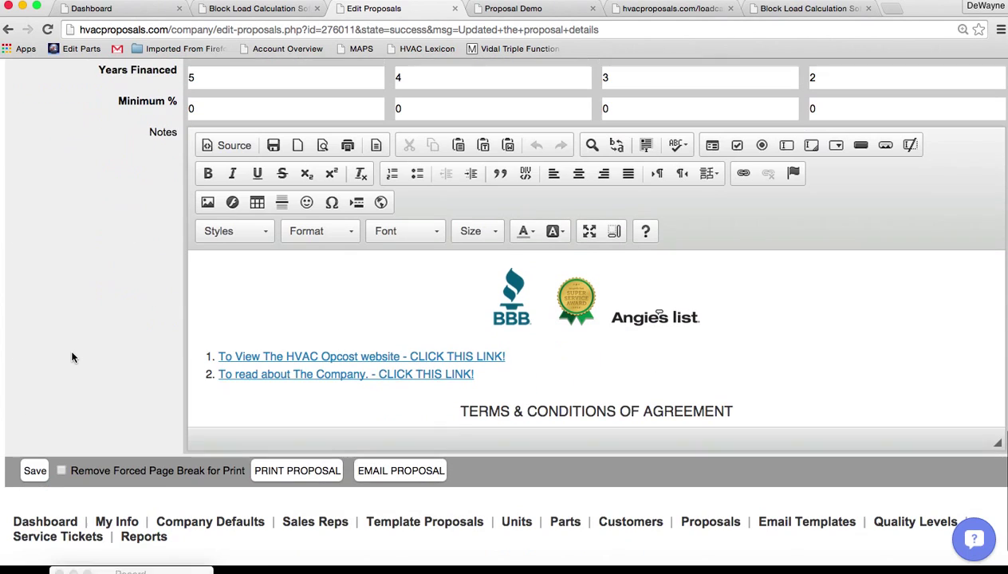
left_click(33, 468)
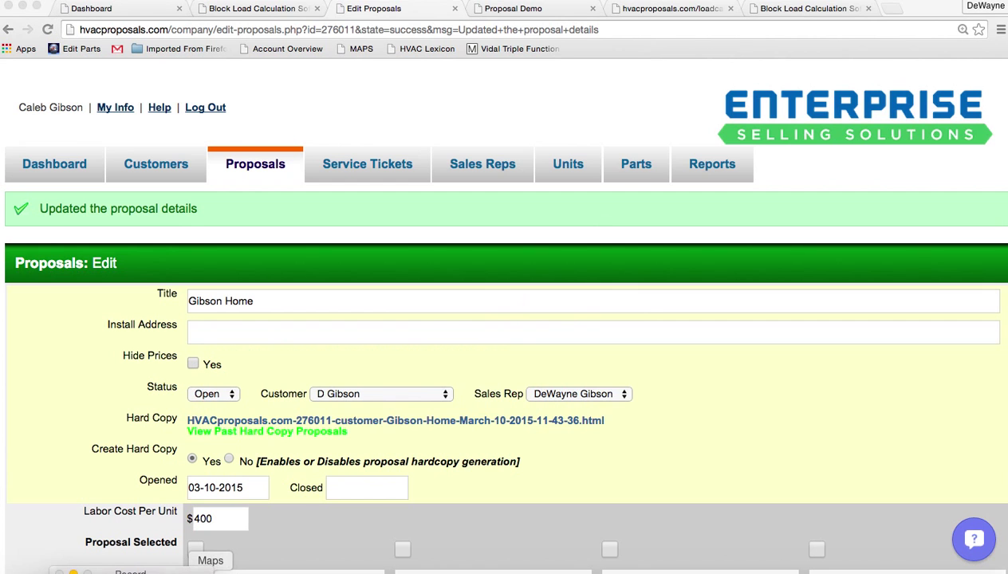
scroll(407, 317, "down", 4)
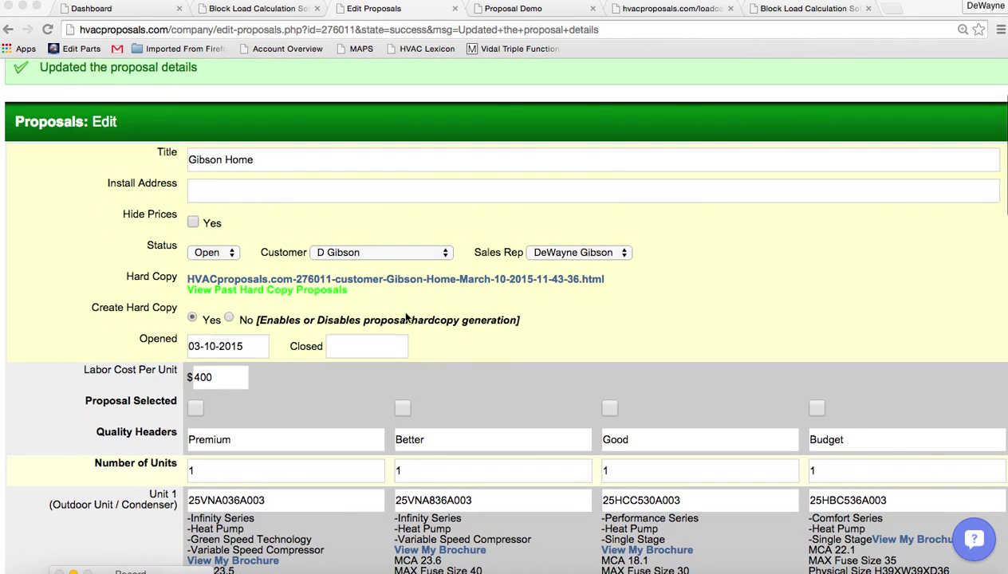
Open the hard copy and check the Premium incentives and net investment
left_click(437, 279)
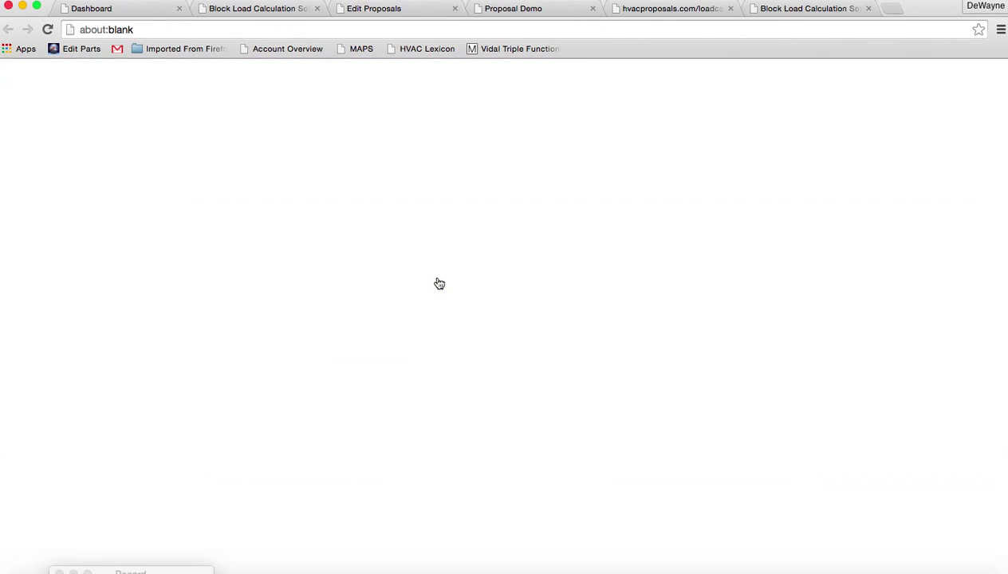
scroll(548, 335, "down", 3)
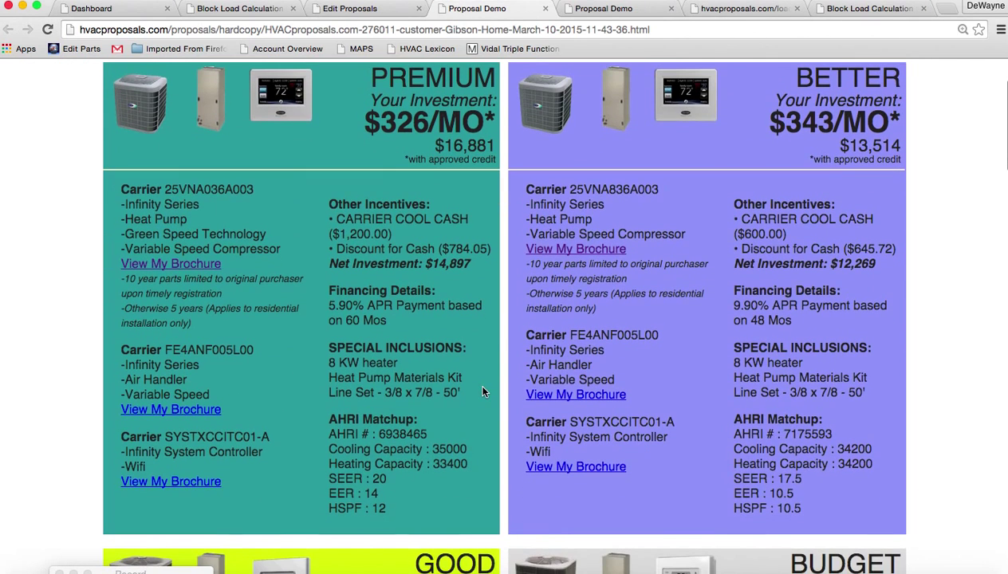
left_click_drag(326, 199, 465, 276)
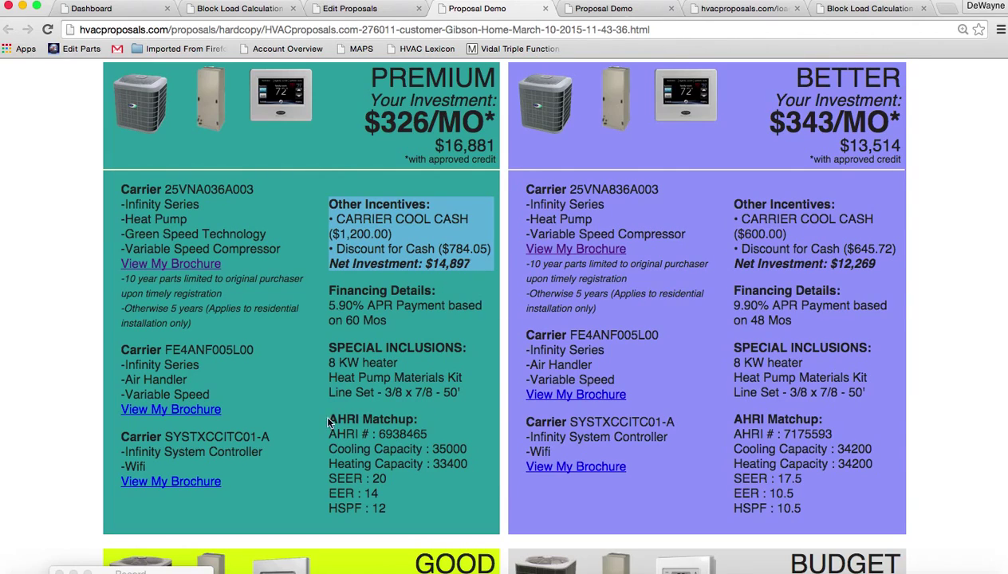
left_click_drag(328, 422, 402, 510)
Review the included services and the UV Light $900 and Air Purifier $1,500 upgrades, then return to editing
scroll(405, 517, "down", 2)
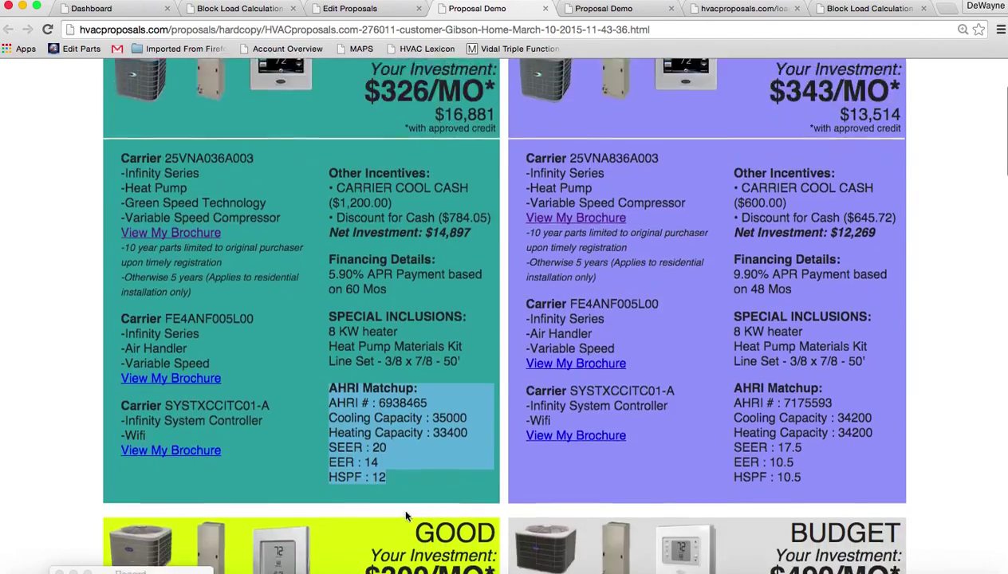
scroll(405, 516, "down", 10)
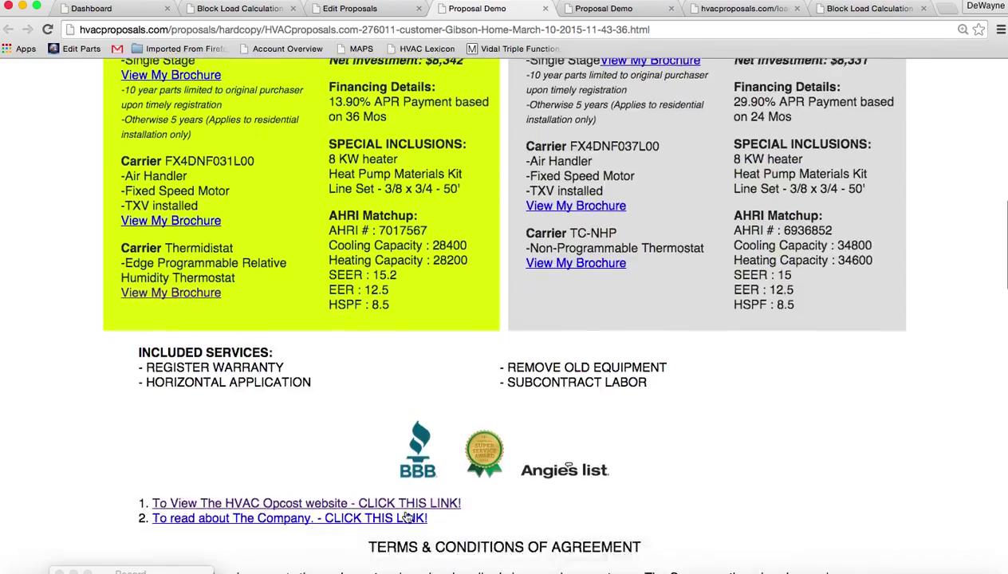
scroll(407, 519, "down", 4)
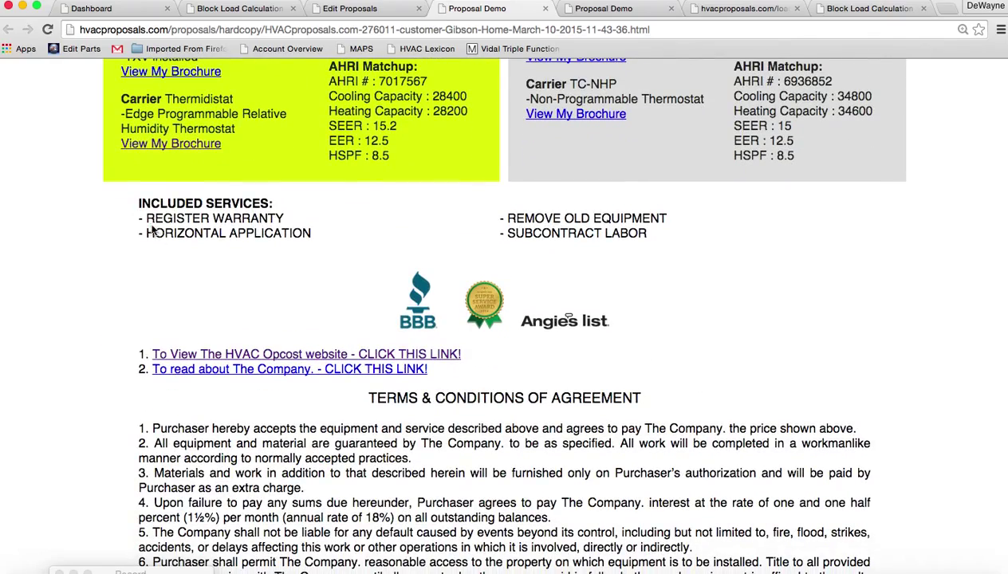
left_click_drag(147, 213, 555, 243)
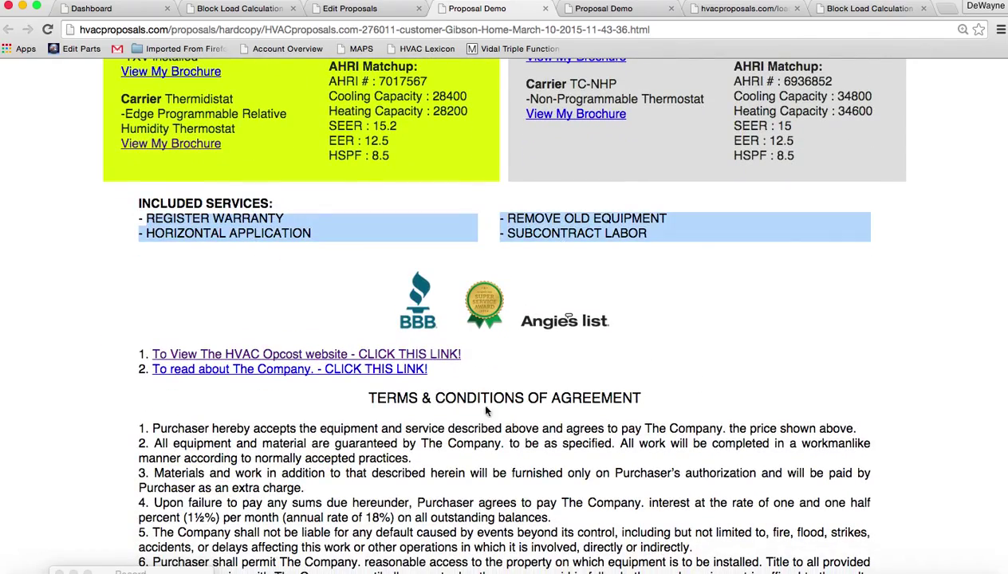
scroll(472, 485, "down", 15)
scroll(474, 488, "up", 1)
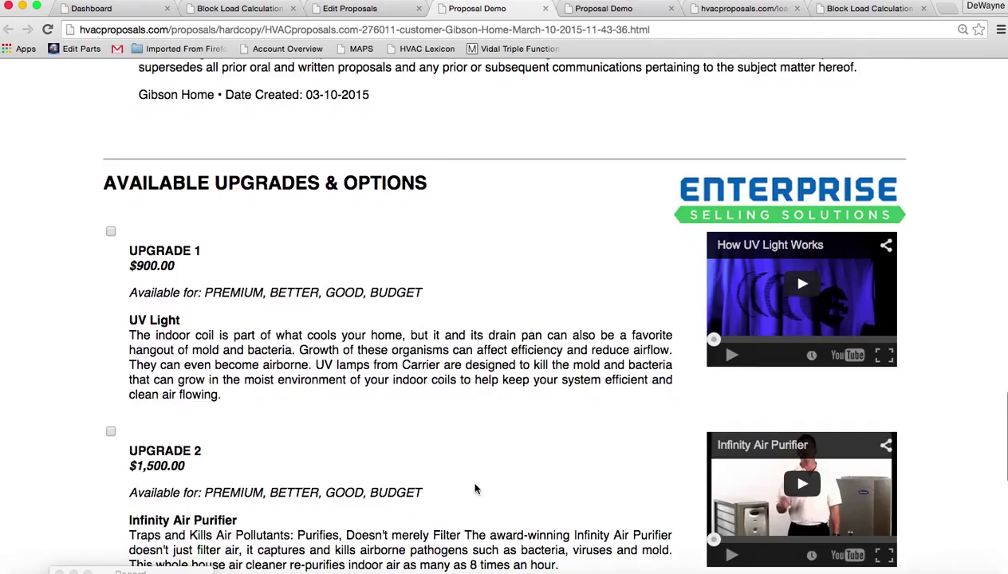
scroll(474, 488, "down", 3)
scroll(475, 488, "up", 2)
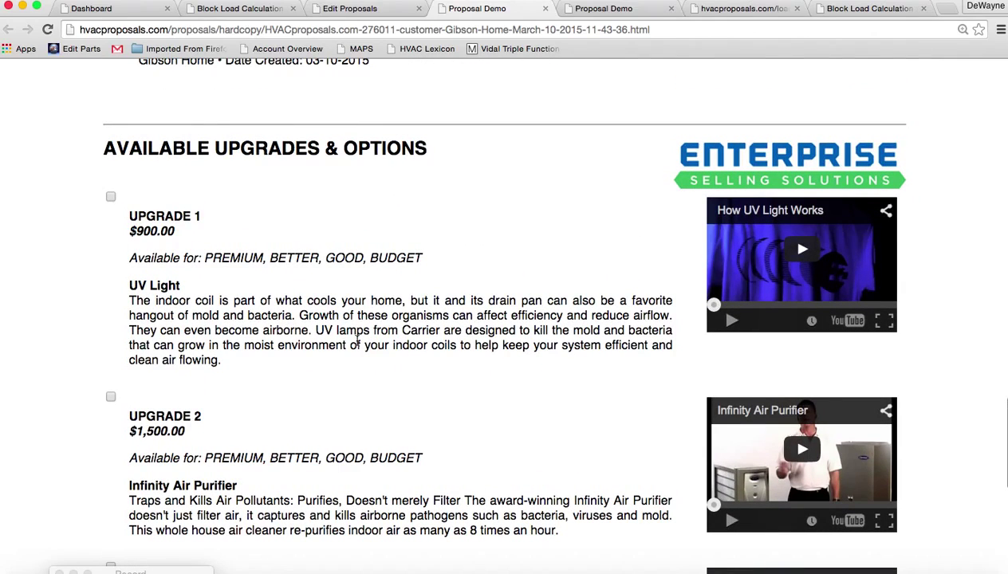
left_click(371, 9)
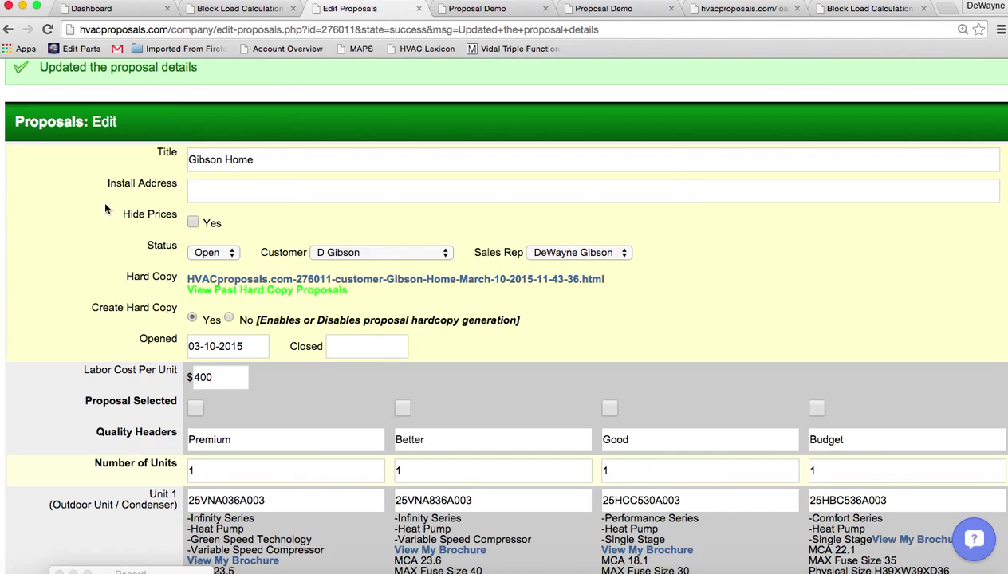
Start emailing the proposal, with the customer and the sales rep as recipients
scroll(89, 304, "down", 20)
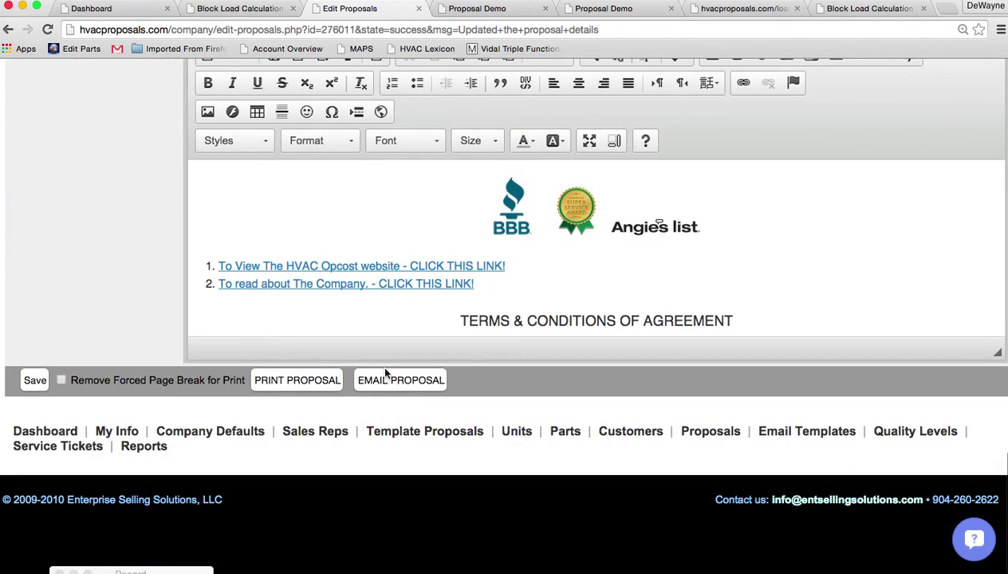
left_click(400, 380)
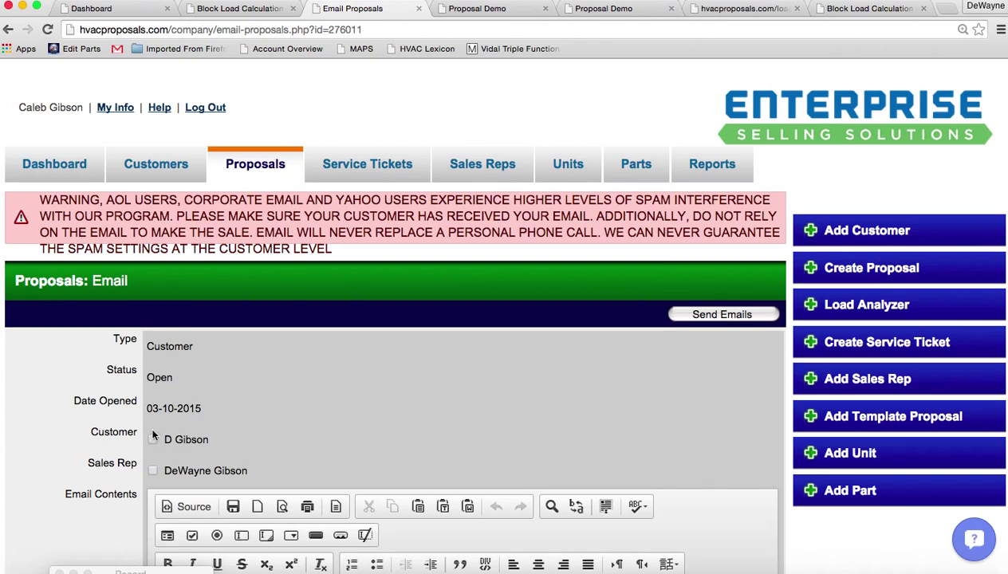
left_click(152, 438)
left_click(152, 470)
Add the opening line 'Thank you for having me out to your home', delete the test greeting, and send
scroll(375, 380, "down", 5)
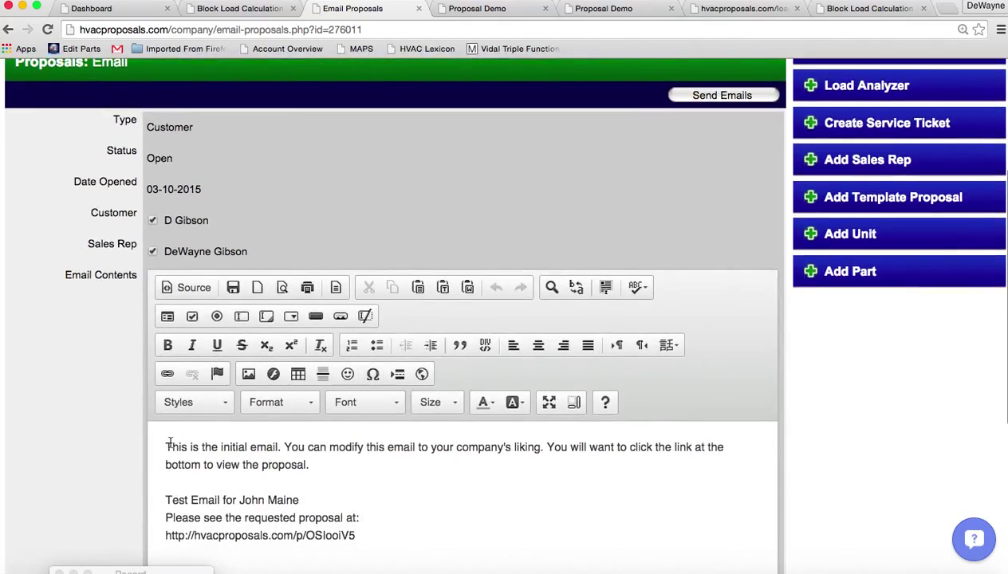
left_click(169, 447)
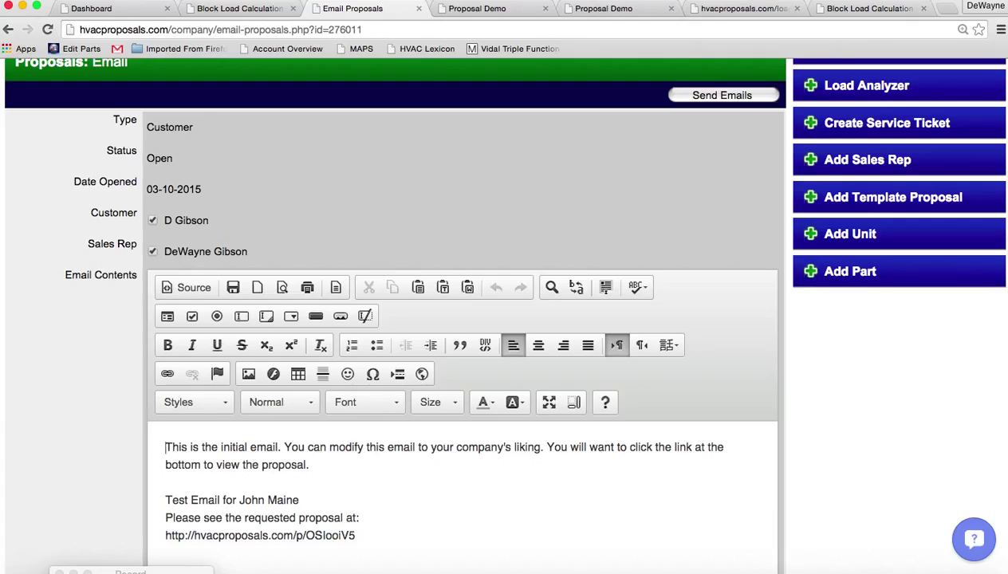
key("Return")
key("Return")
left_click(178, 448)
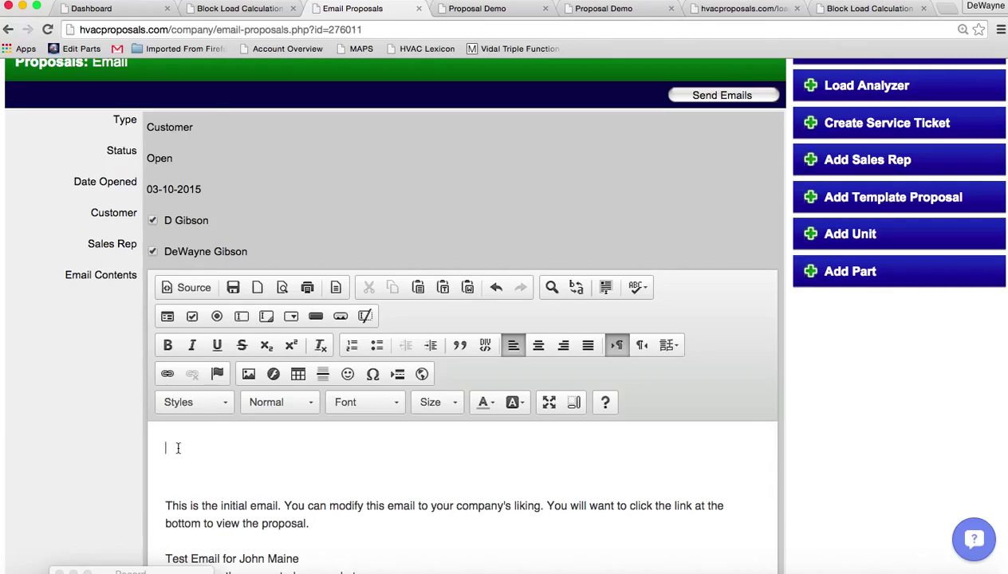
type("Thank you for having me ")
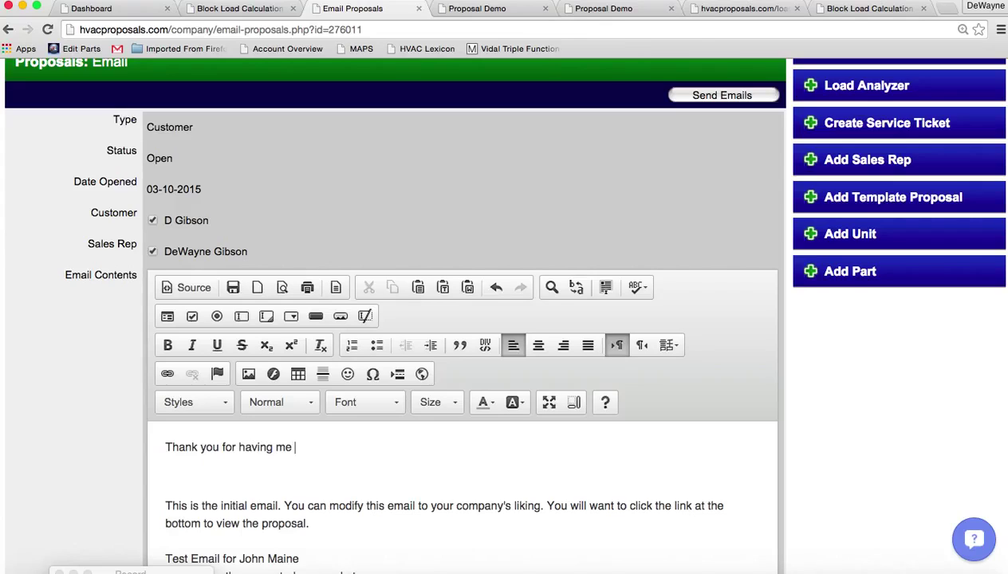
type("out to your home.")
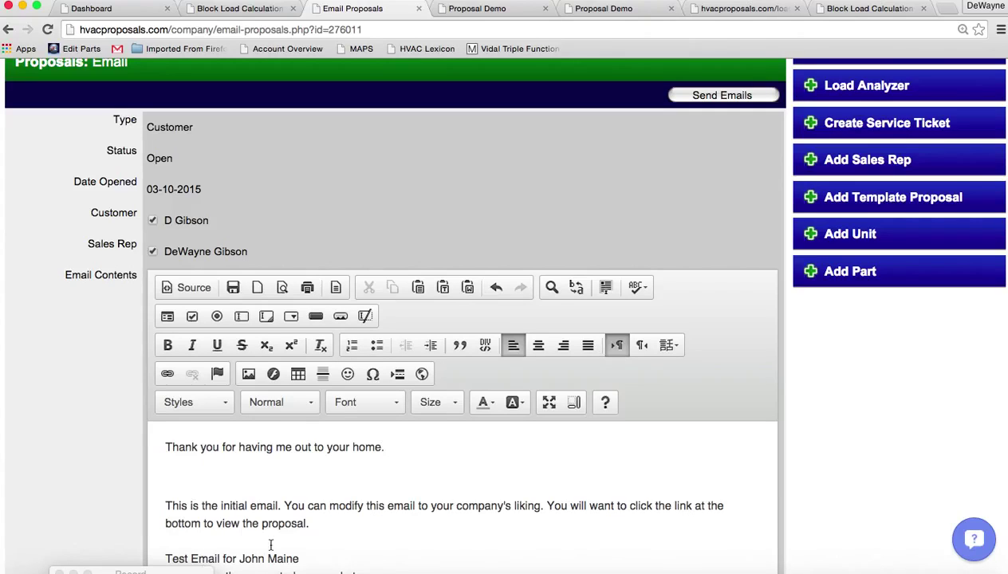
left_click_drag(296, 558, 190, 532)
key("BackSpace")
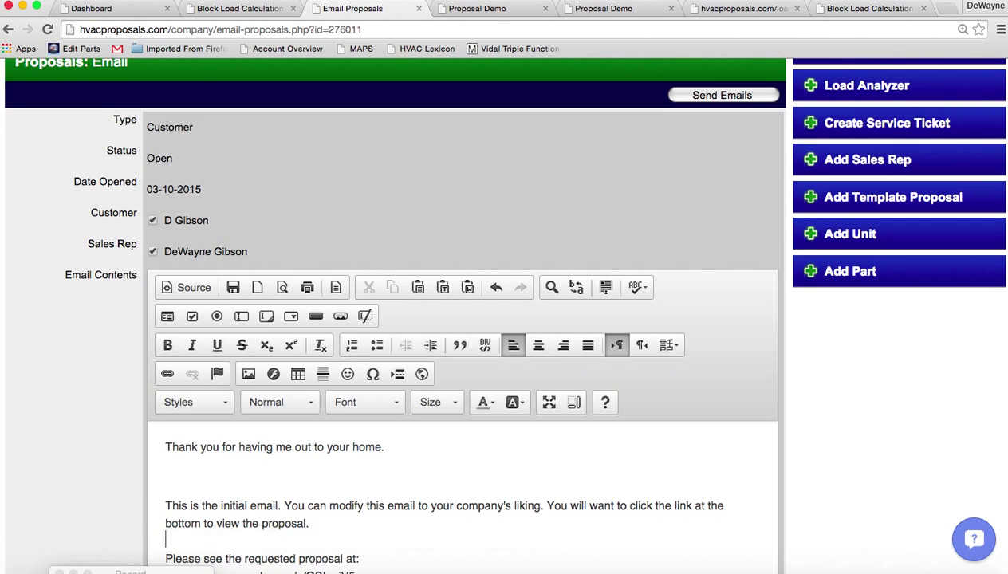
left_click(705, 97)
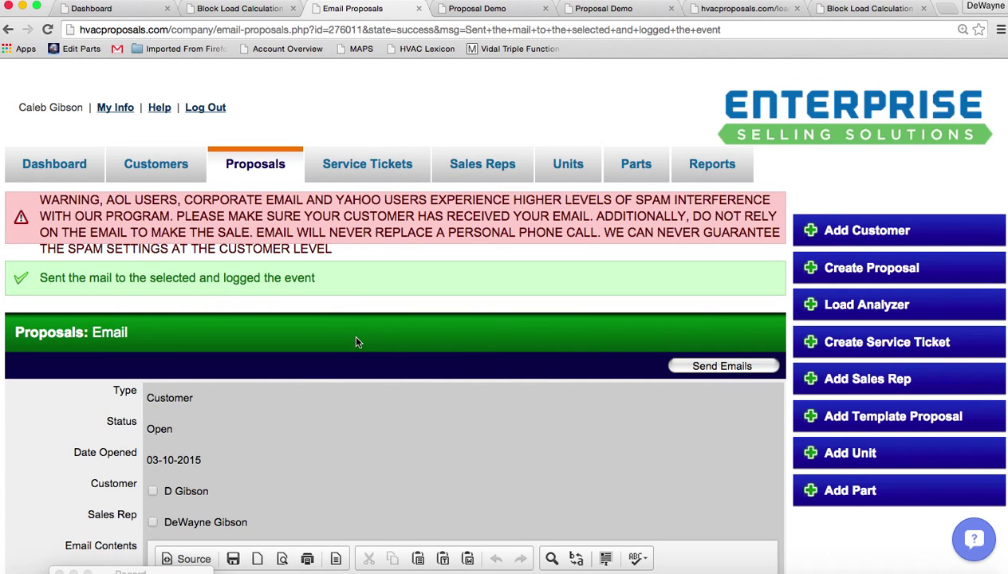
Open the newly arrived proposal email in Mail and follow its link to the online proposal
double_click(162, 429)
left_click(256, 166)
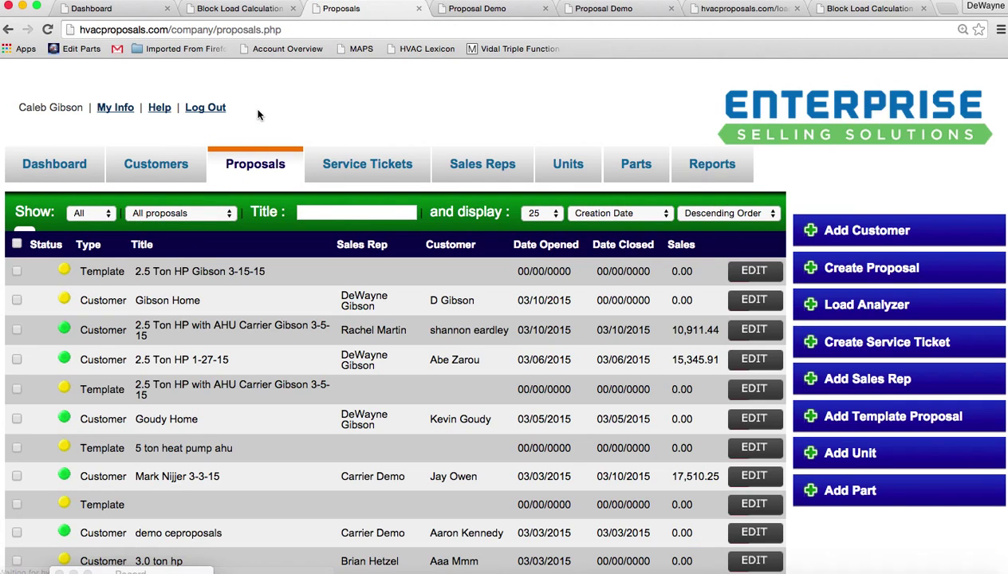
left_click(753, 300)
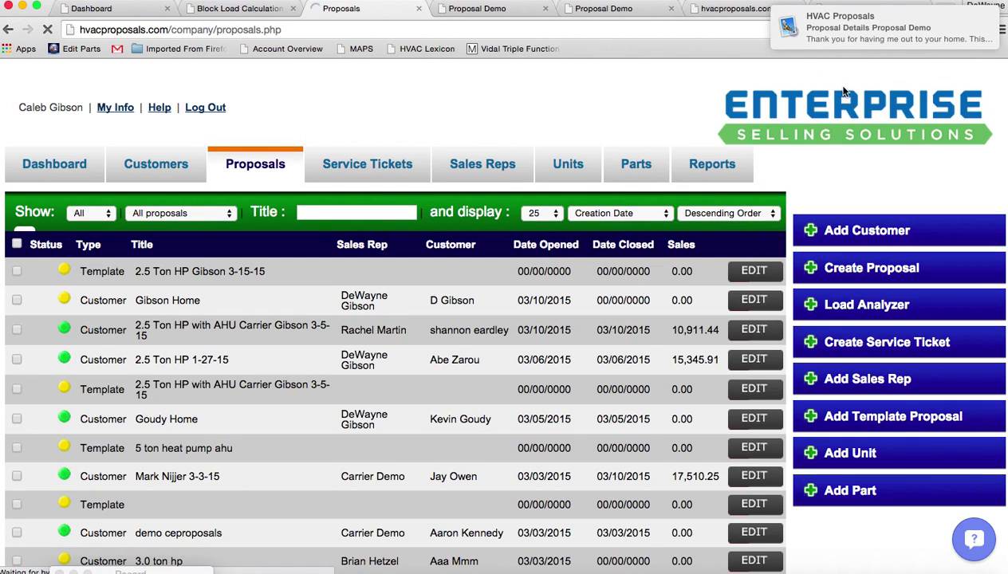
left_click(850, 33)
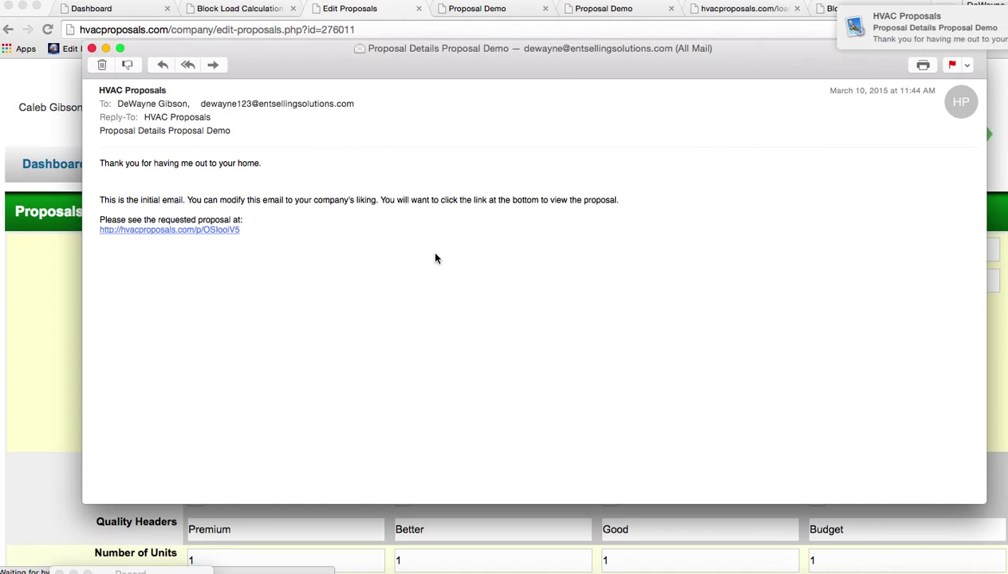
left_click(157, 231)
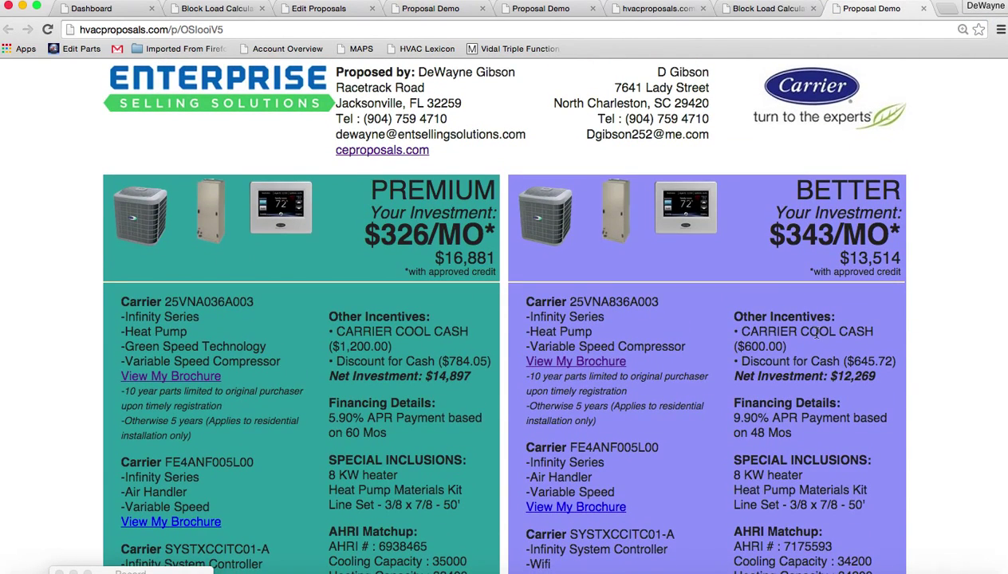
Tick the Infinity Air Purifier upgrade in the online proposal's Available Upgrades
scroll(815, 333, "down", 20)
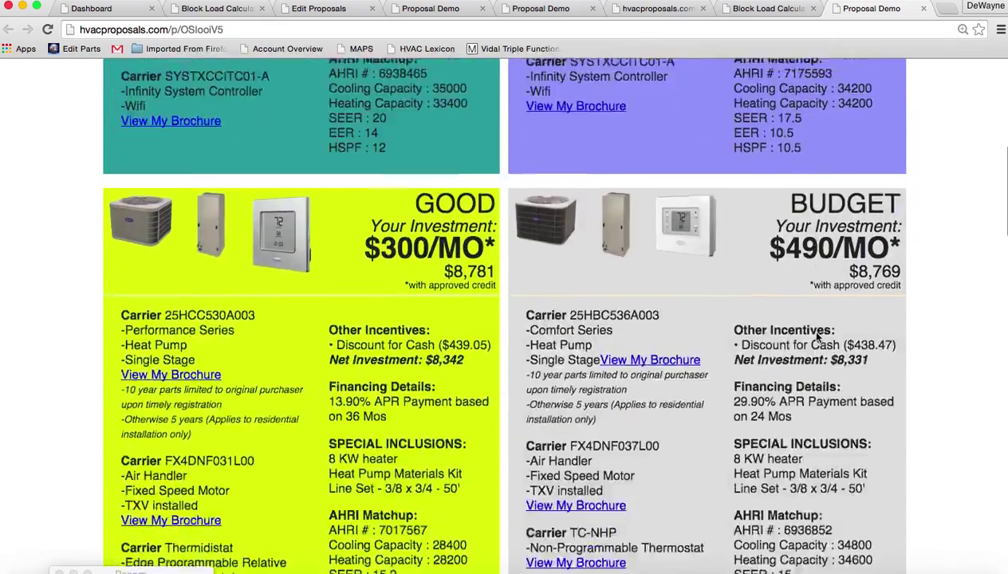
scroll(814, 333, "down", 5)
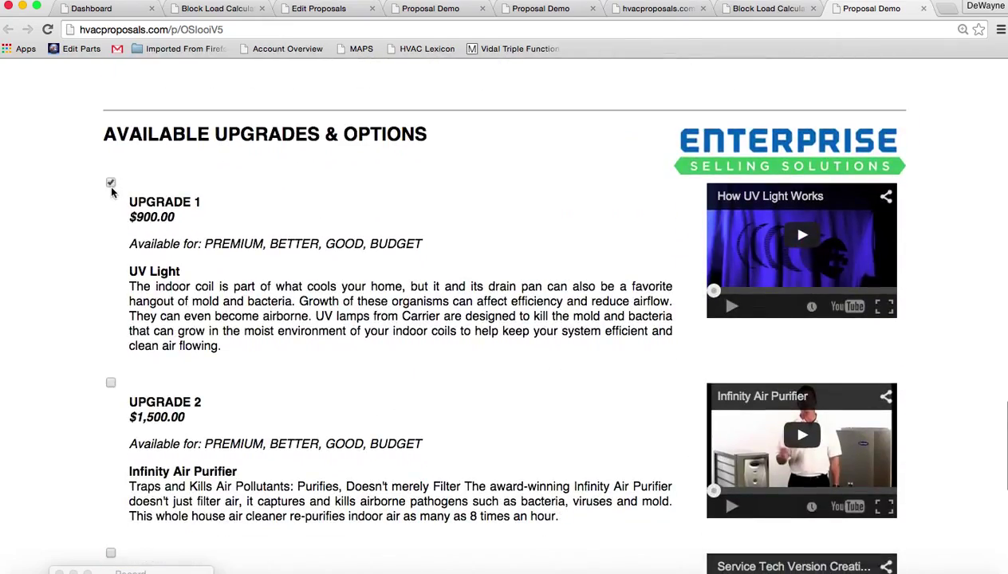
left_click(111, 383)
scroll(4, 373, "down", 2)
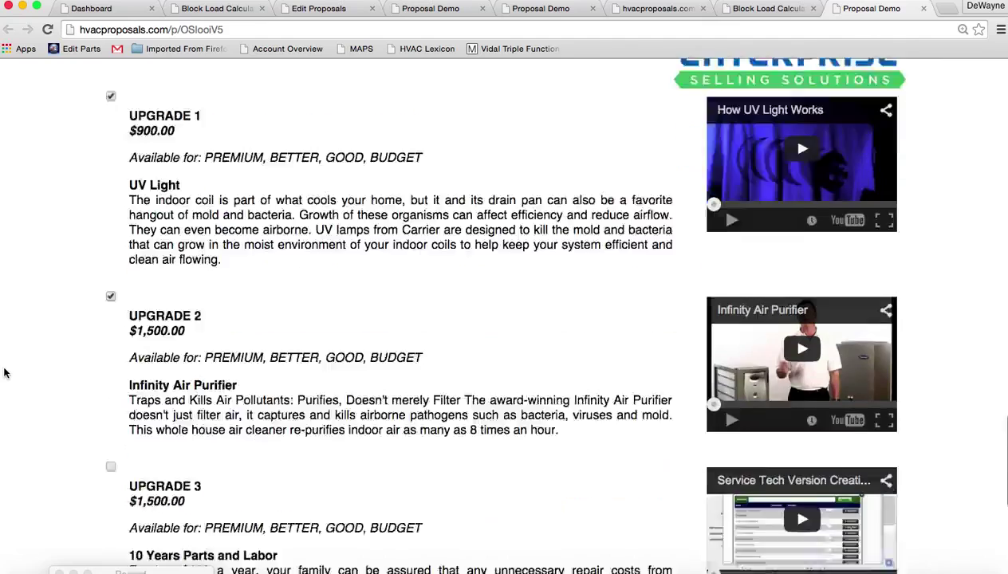
scroll(4, 372, "down", 9)
left_click(194, 314)
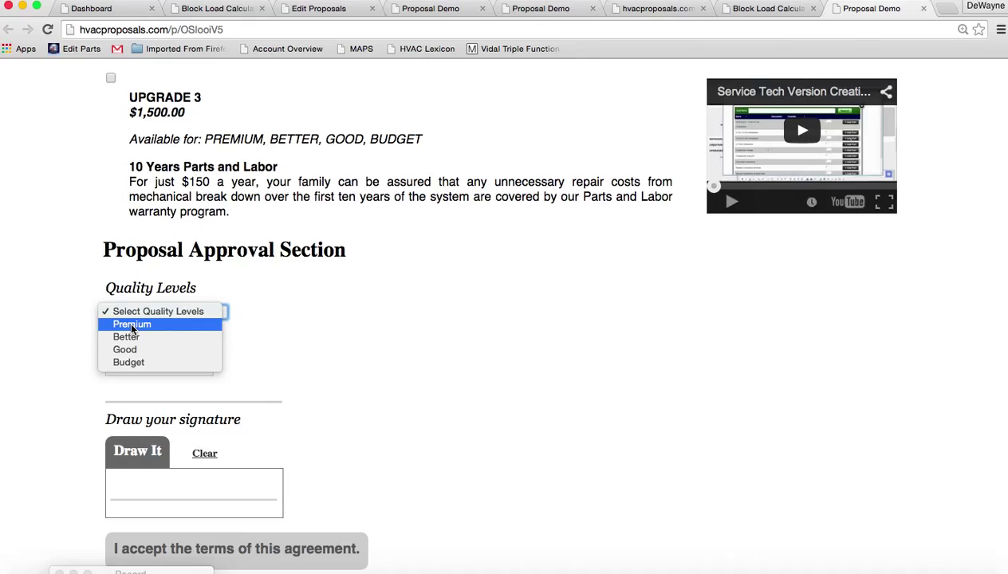
Choose the Premium level, enter the signer's printed name, draw a signature, and accept the terms
left_click(132, 325)
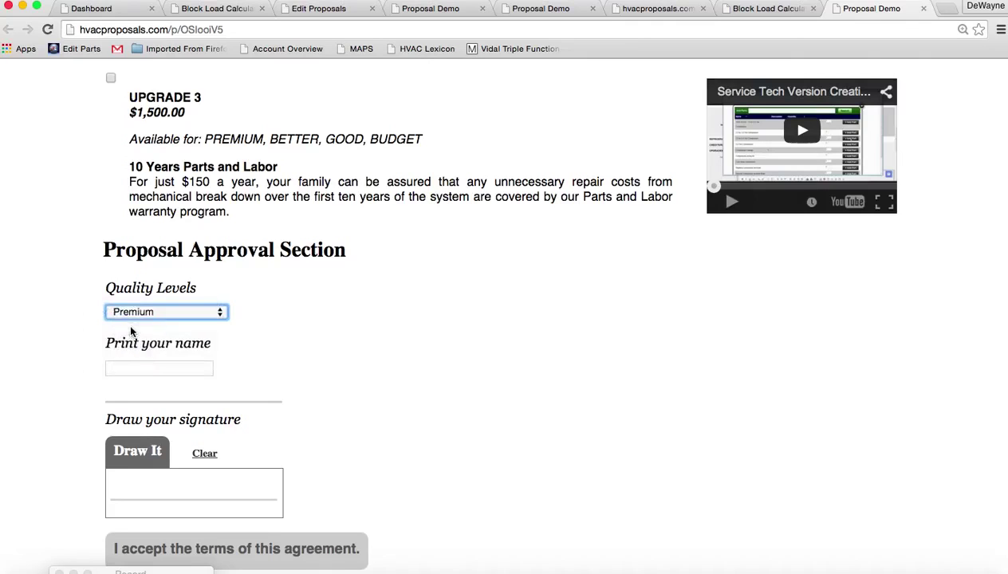
left_click(141, 371)
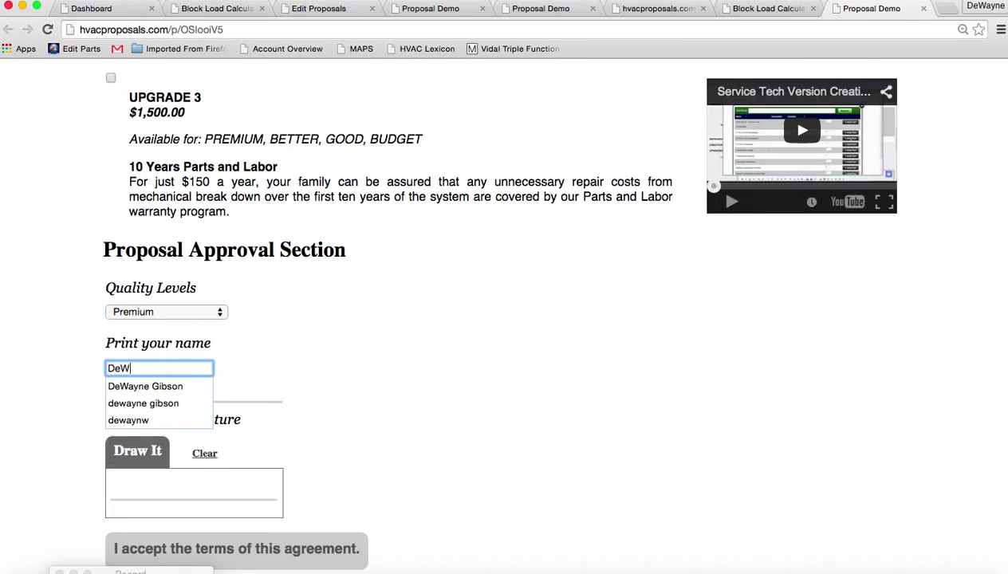
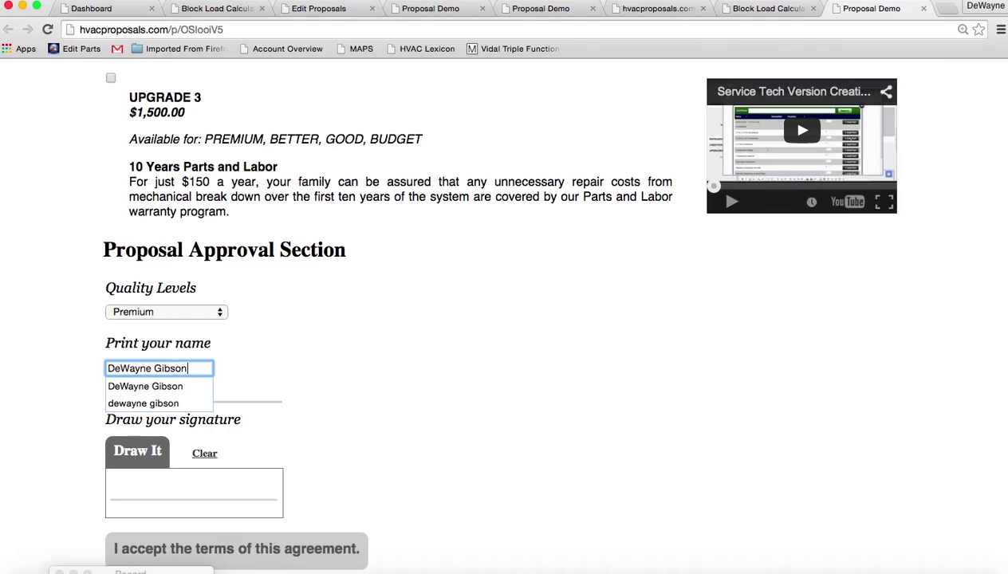
mouse_move(136, 491)
left_mouse_down()
mouse_move(142, 504)
mouse_move(174, 483)
mouse_move(230, 488)
left_mouse_up()
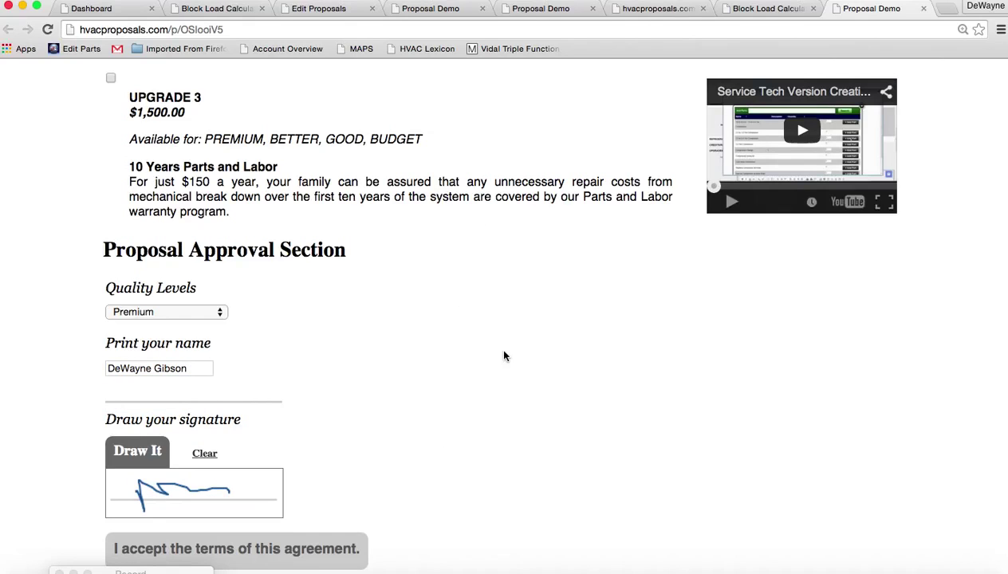
scroll(504, 356, "down", 1)
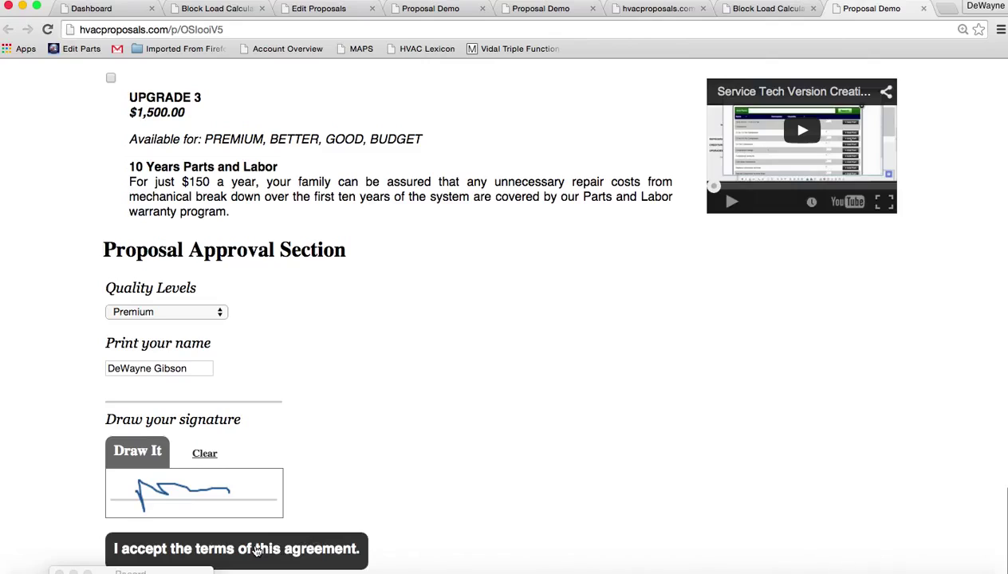
left_click(257, 551)
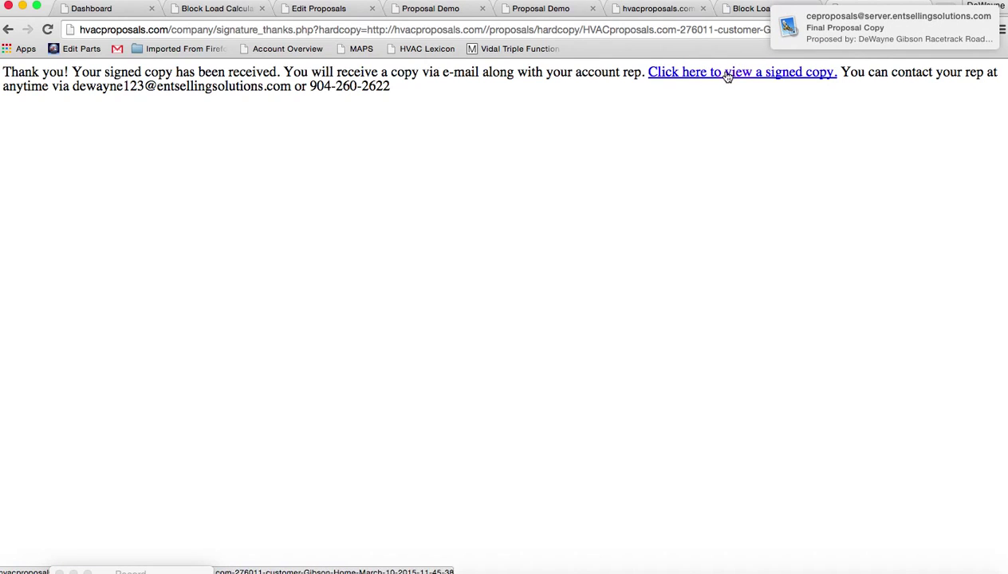
Open the signed copy and scroll to the Proposal Approval Section with the signature
left_click(727, 73)
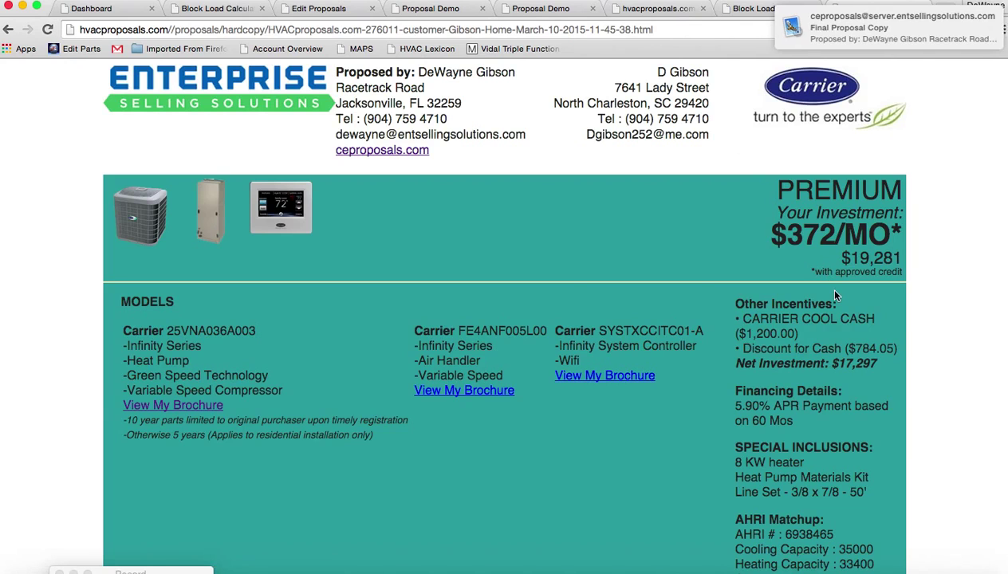
scroll(829, 351, "down", 20)
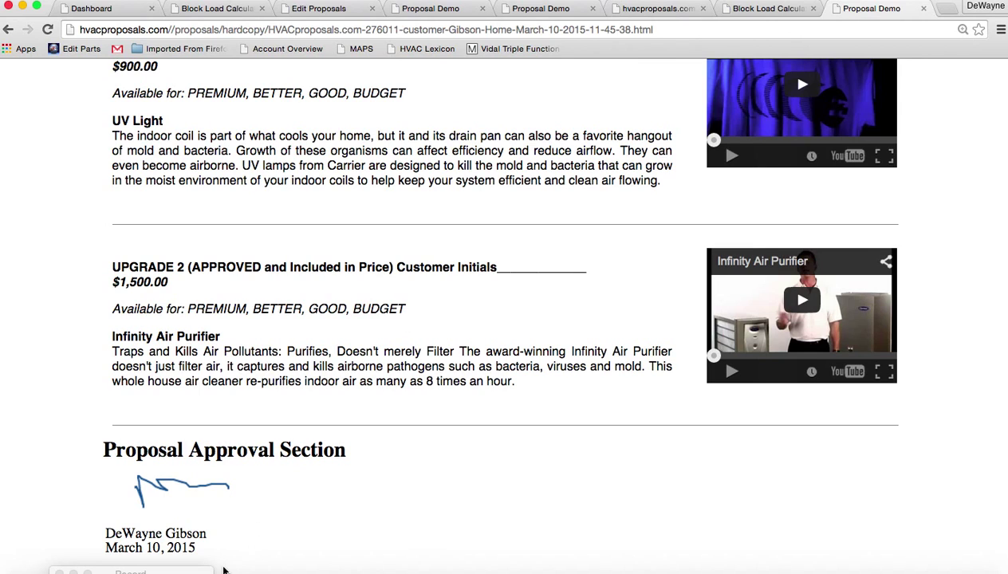
left_click_drag(135, 573, 357, 573)
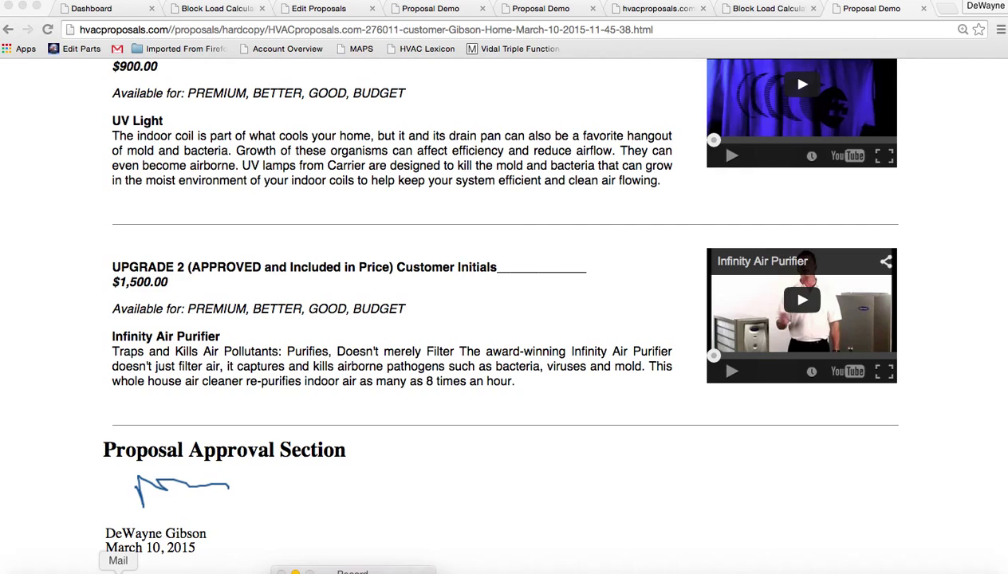
Check the Won status and Final Proposal Copy emails, then show the Financial Summary full screen
left_click(118, 571)
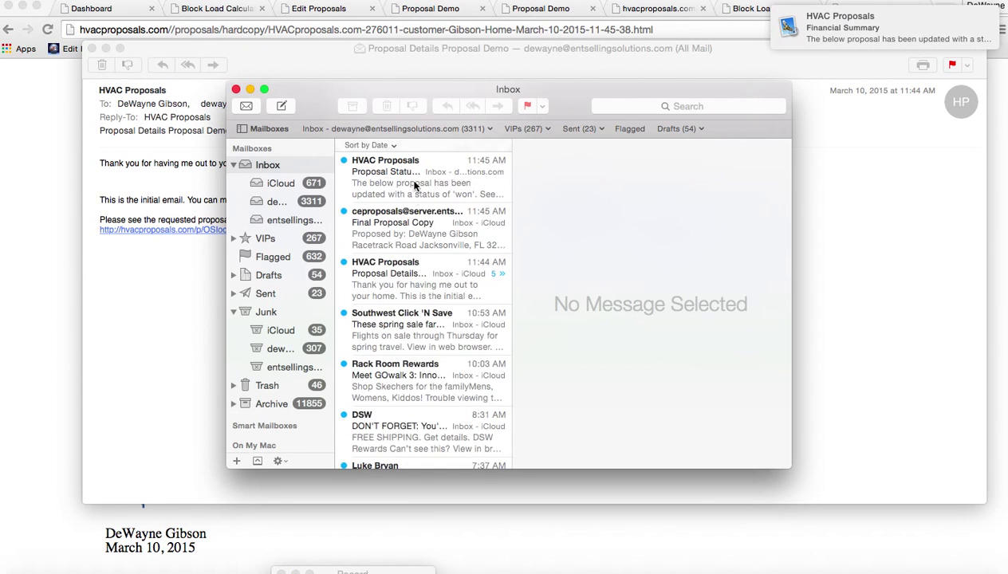
left_click(413, 185)
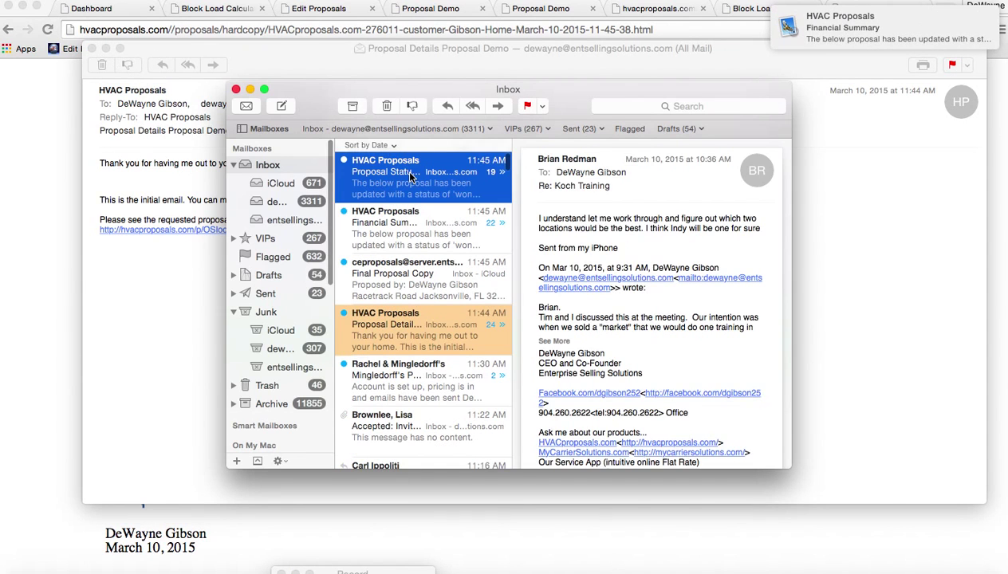
left_click(407, 273)
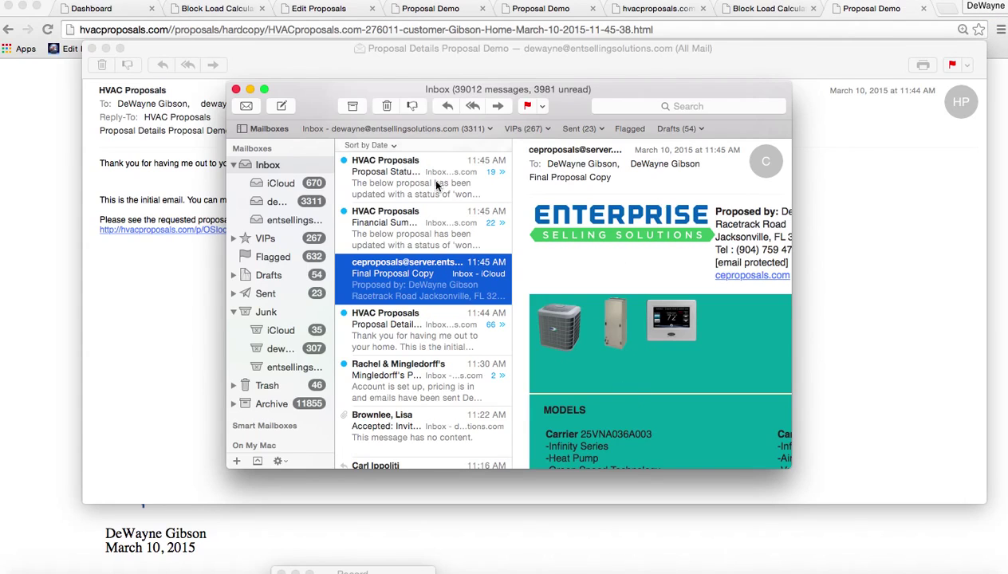
left_click(394, 182)
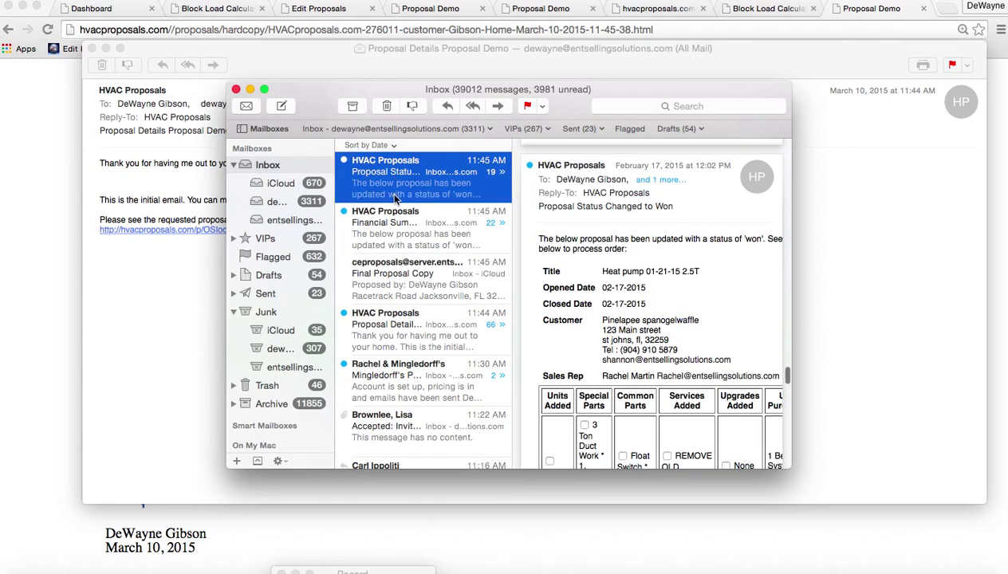
left_click(392, 226)
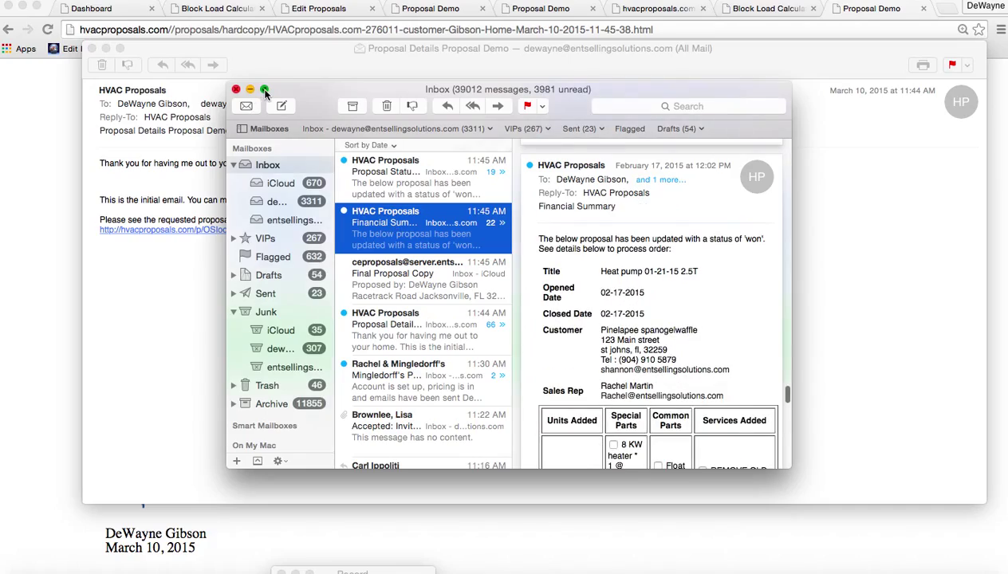
left_click(263, 91)
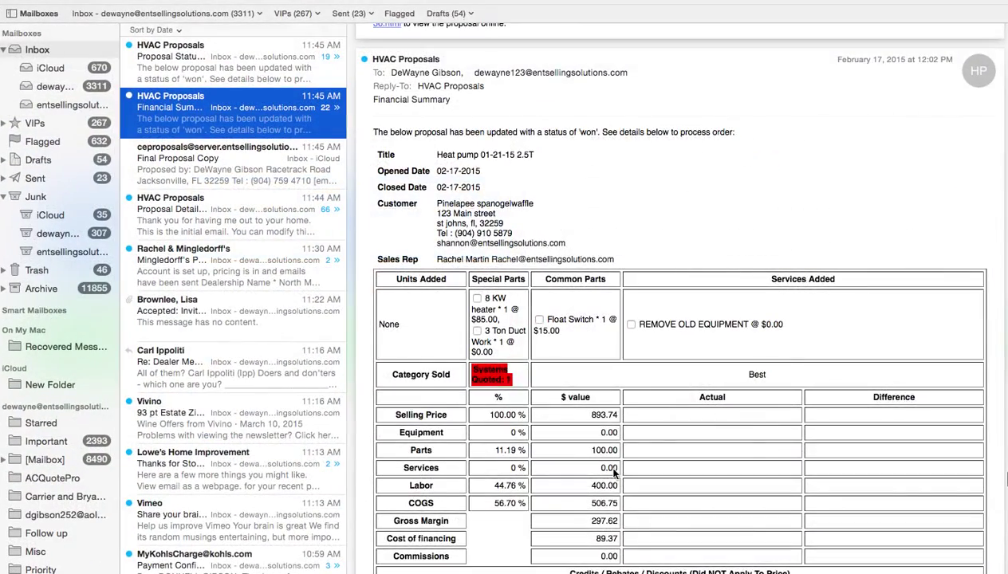
Scroll through the Financial Summary email thread
scroll(614, 473, "down", 20)
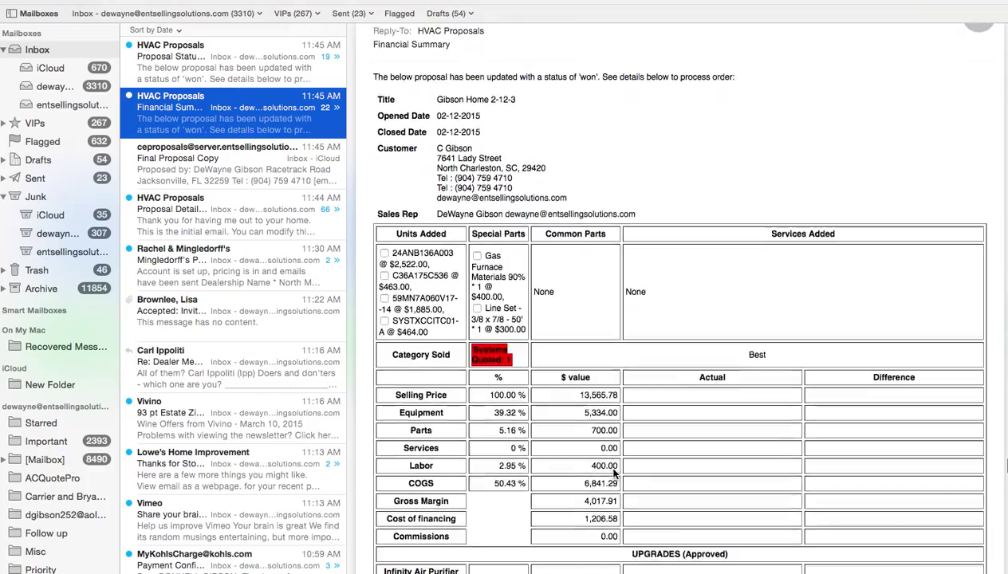
scroll(614, 473, "down", 12)
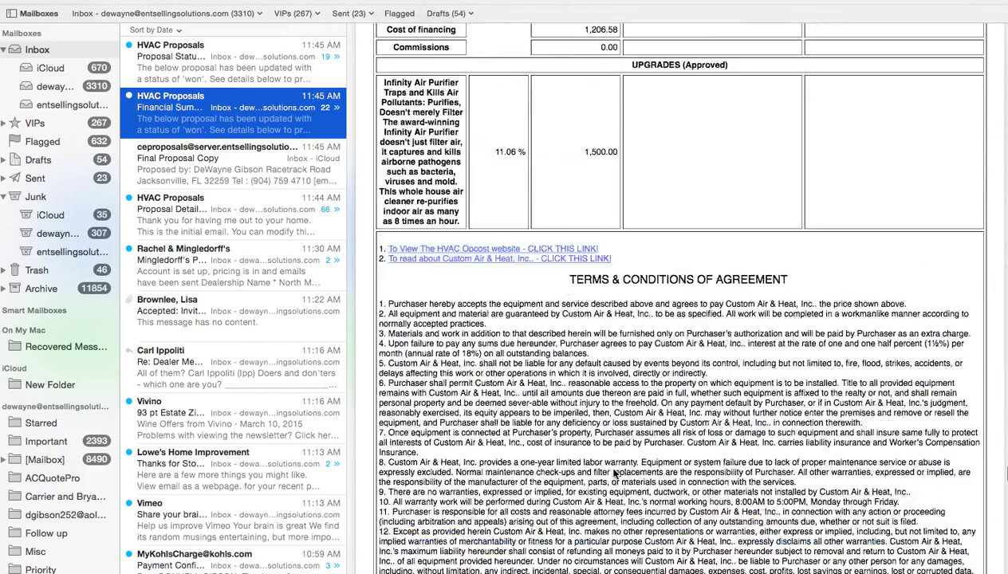
scroll(614, 473, "up", 3)
scroll(614, 473, "down", 10)
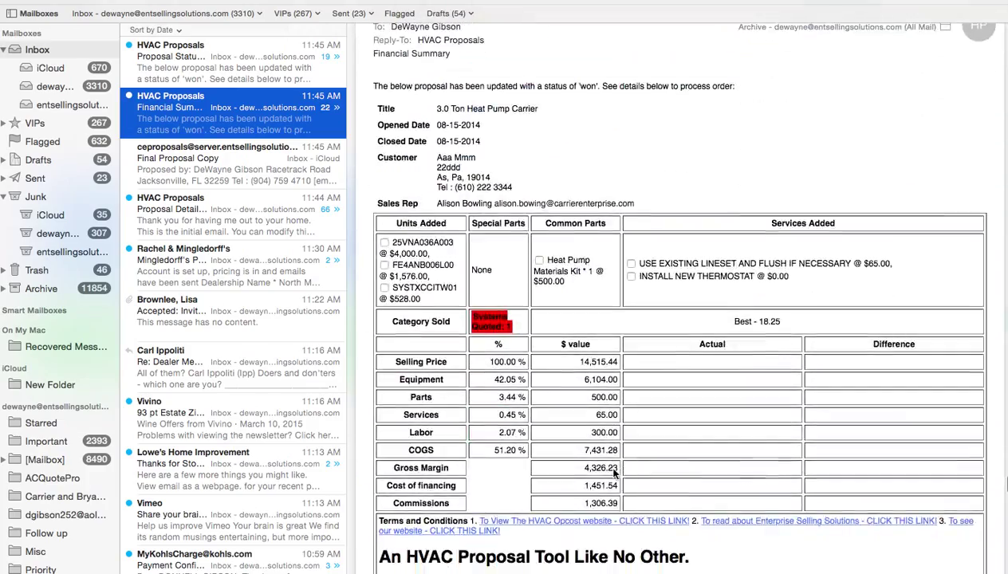
scroll(614, 473, "down", 12)
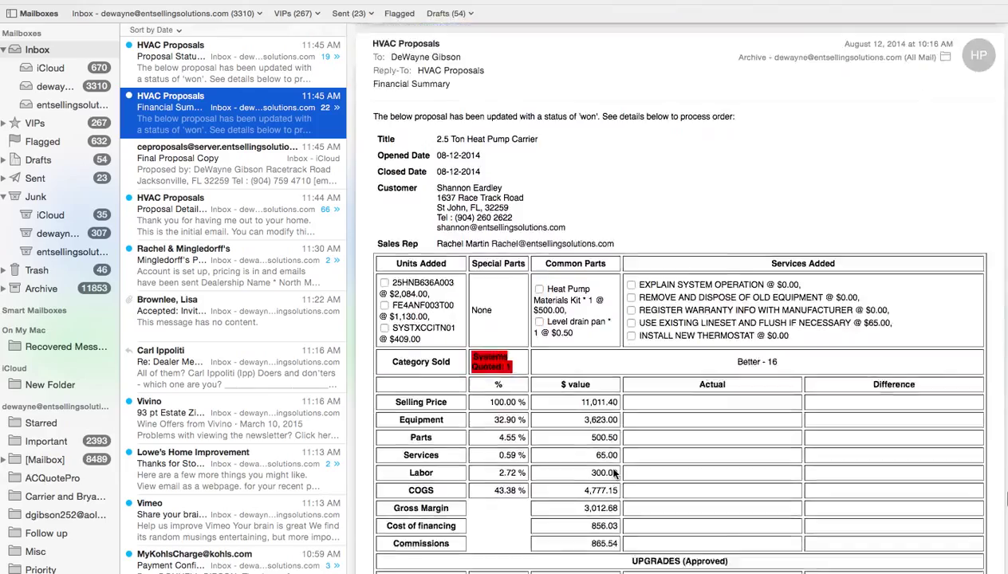
scroll(614, 473, "down", 15)
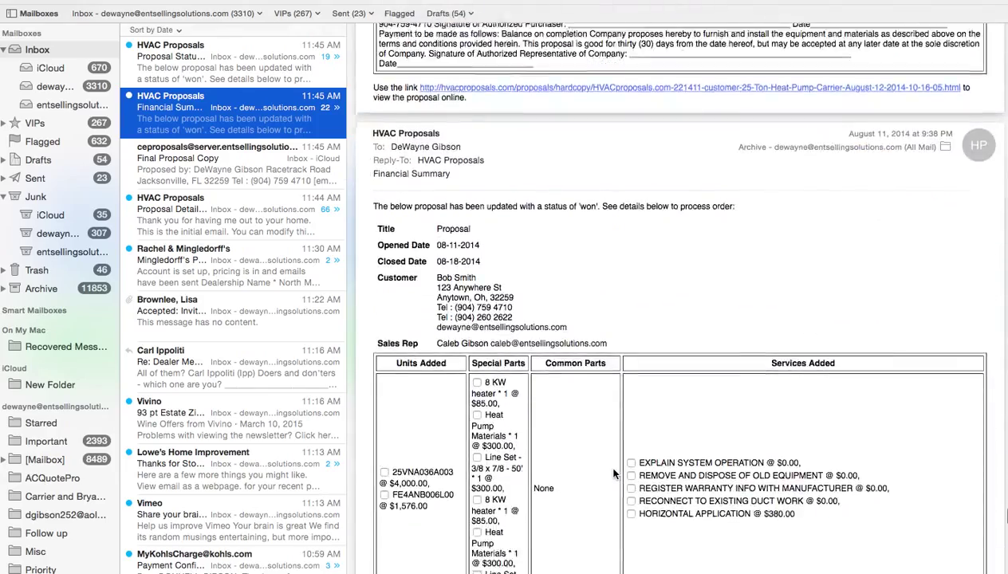
scroll(614, 473, "down", 15)
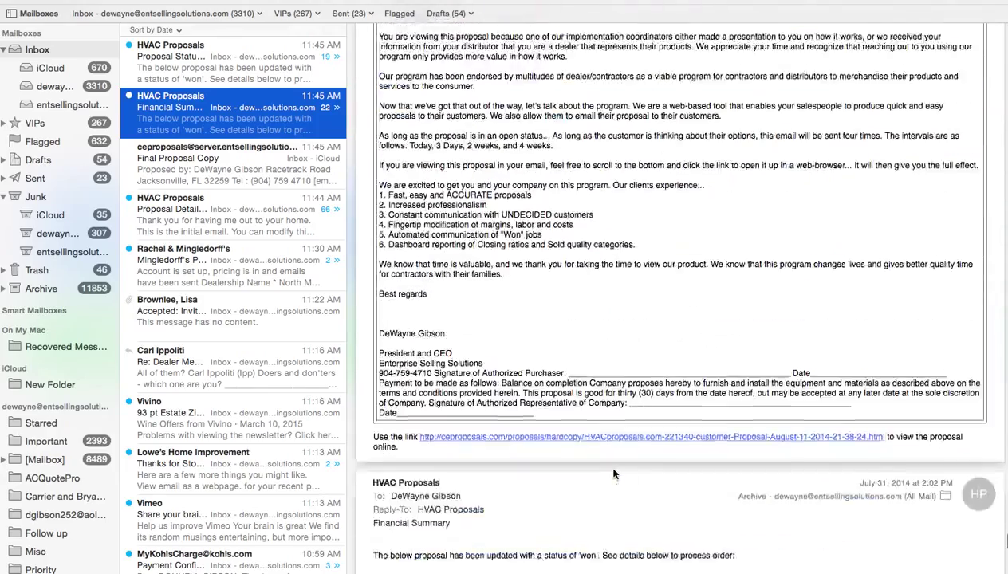
scroll(613, 473, "down", 8)
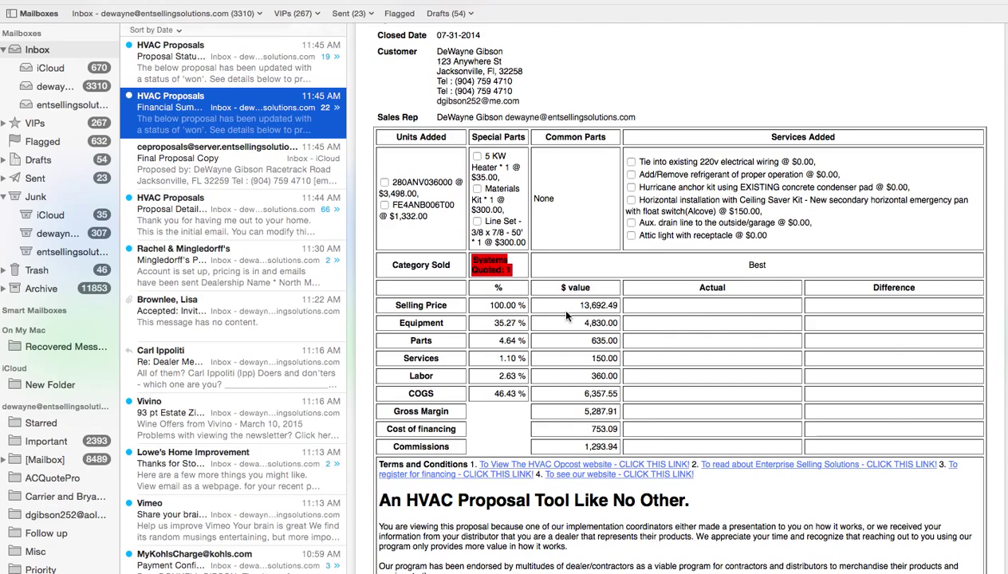
scroll(259, 223, "up", 2)
Read the Proposal Status Changed to Won email, then take Mail out of full screen
left_click(214, 77)
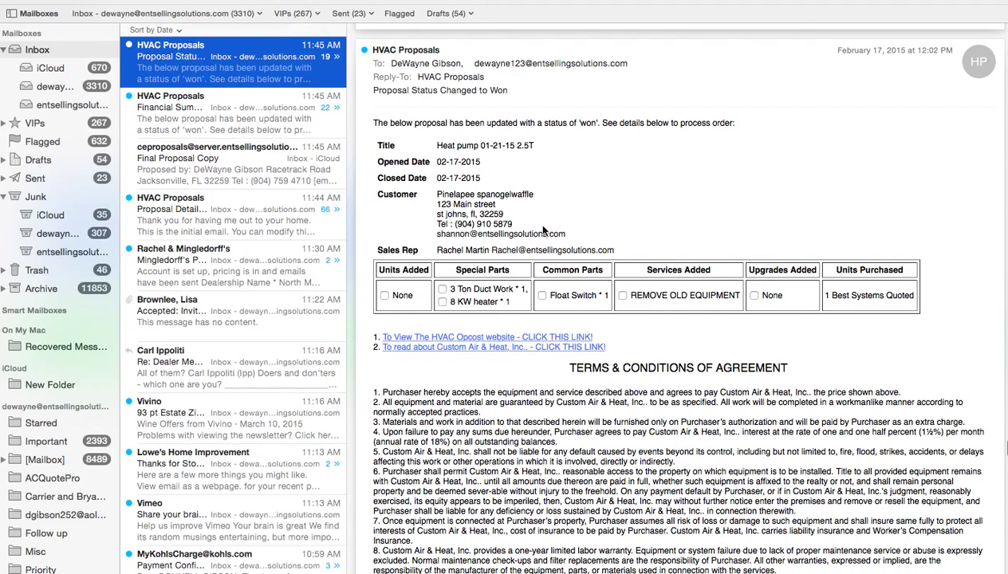
scroll(678, 296, "down", 15)
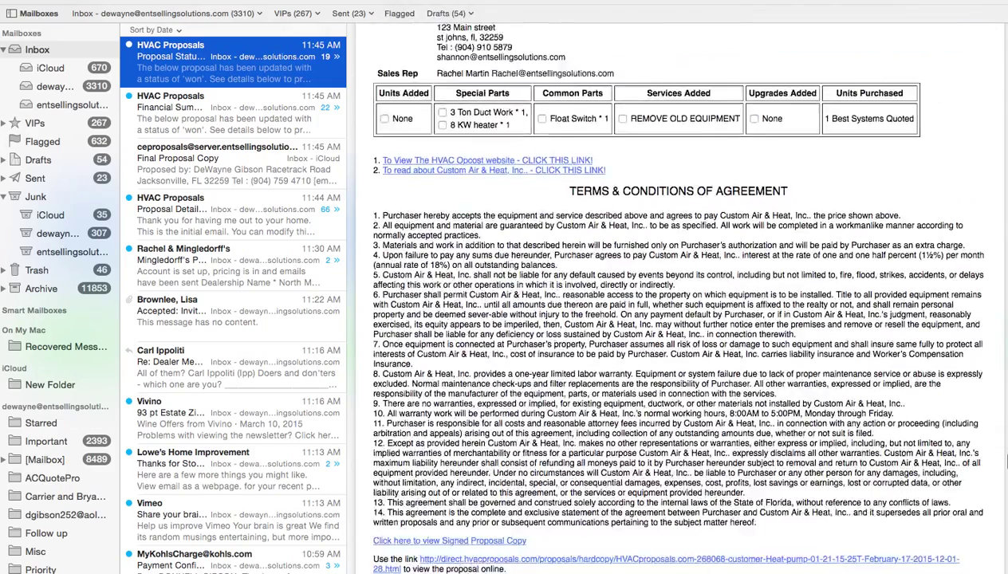
scroll(678, 295, "down", 3)
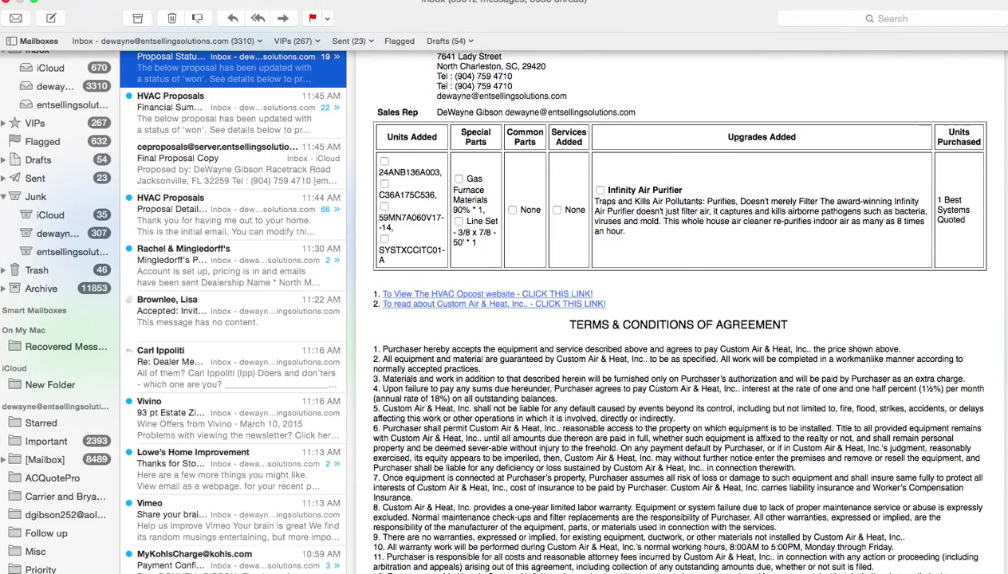
left_click(33, 4)
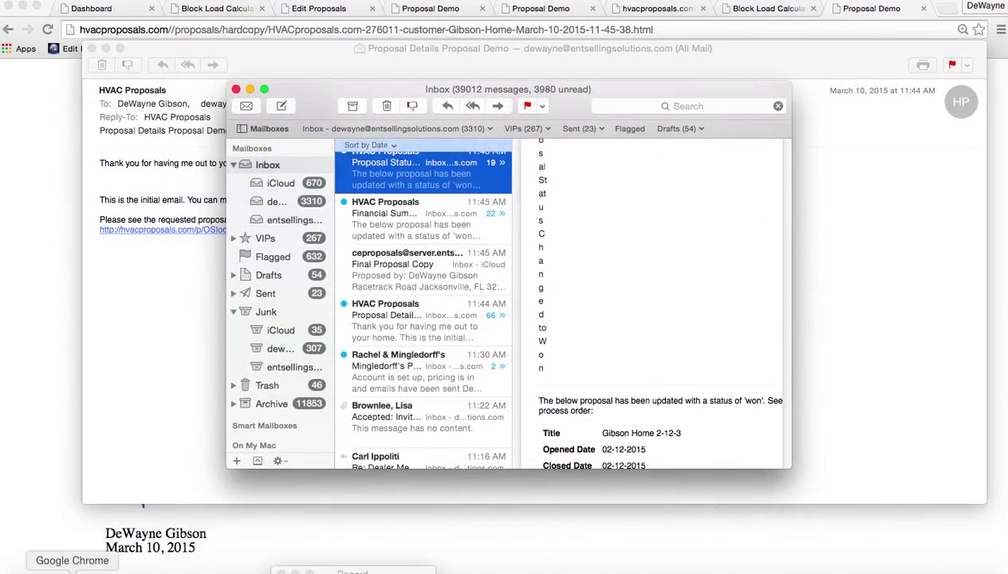
Return to the signed proposal in the browser, look through the report, demo and edit tabs, then go to Proposals
left_click(71, 568)
scroll(586, 203, "up", 20)
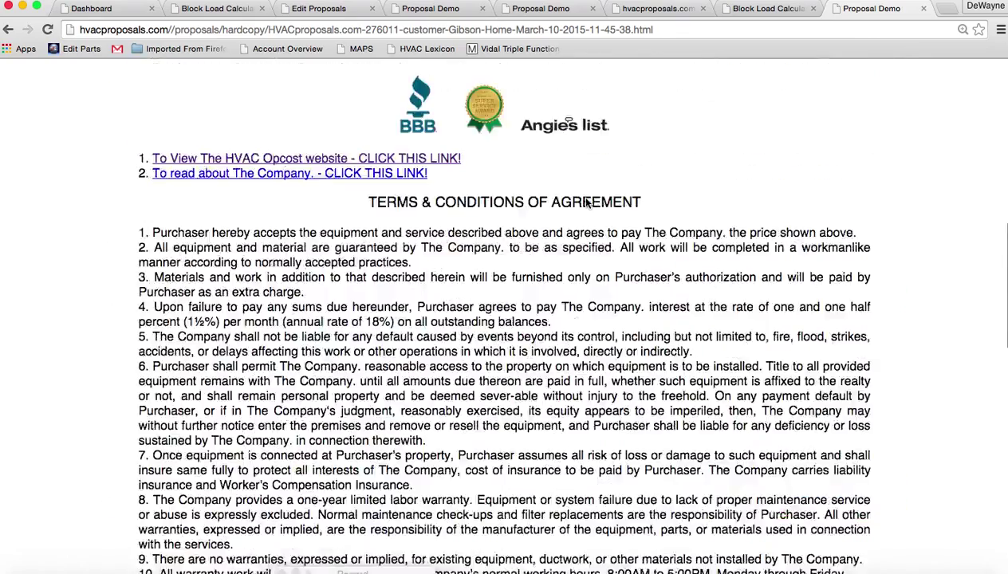
scroll(586, 203, "down", 2)
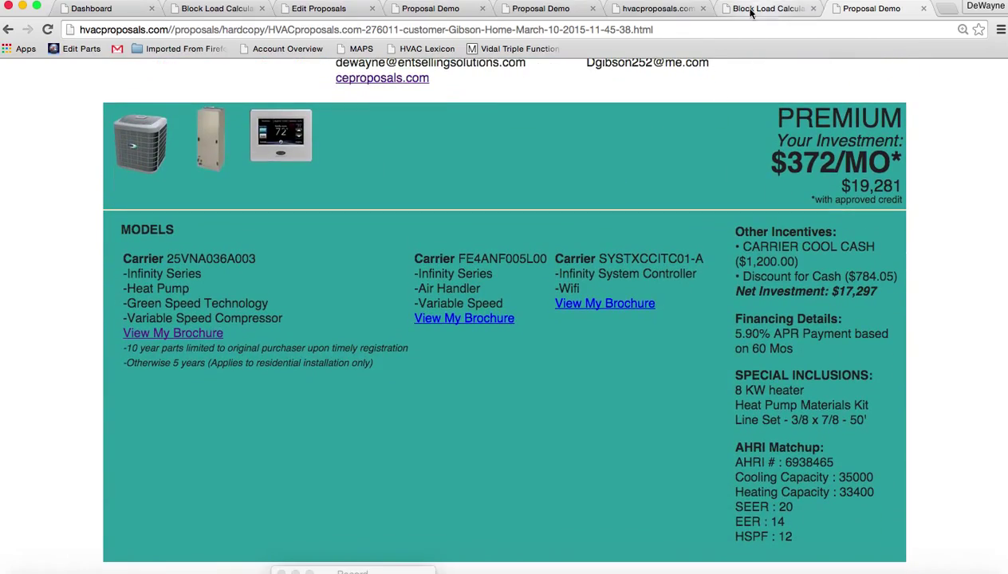
left_click(626, 10)
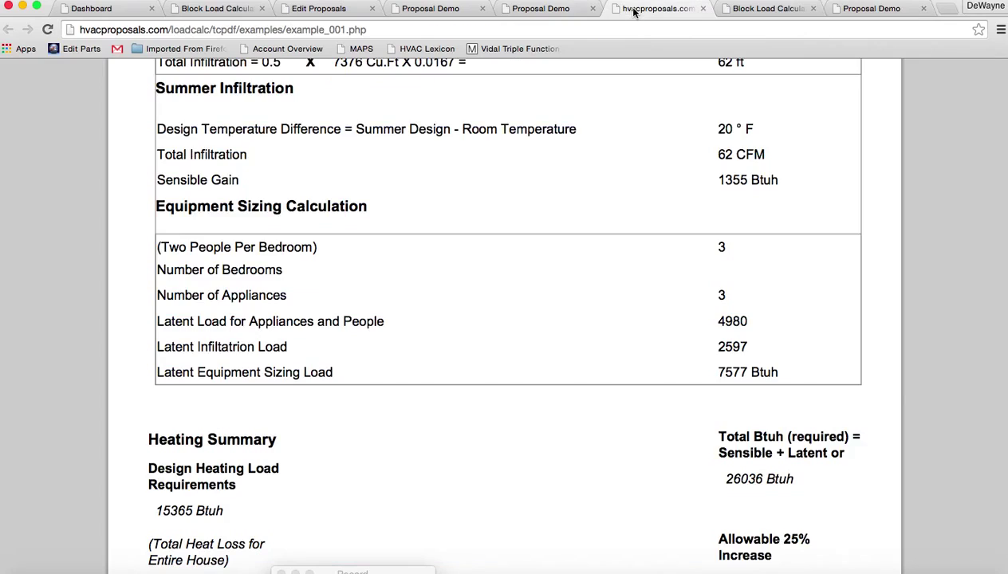
left_click(560, 9)
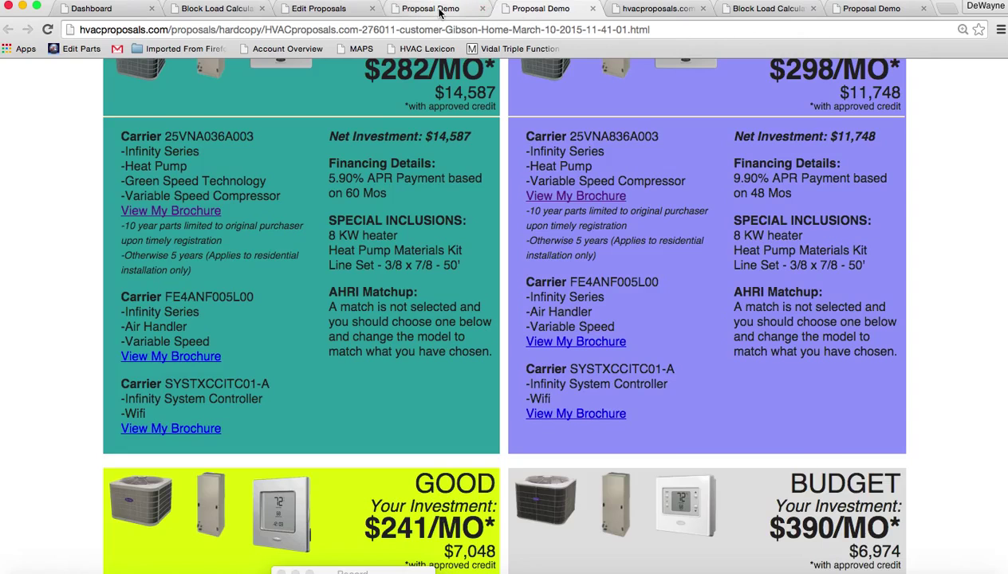
left_click(436, 9)
left_click(342, 10)
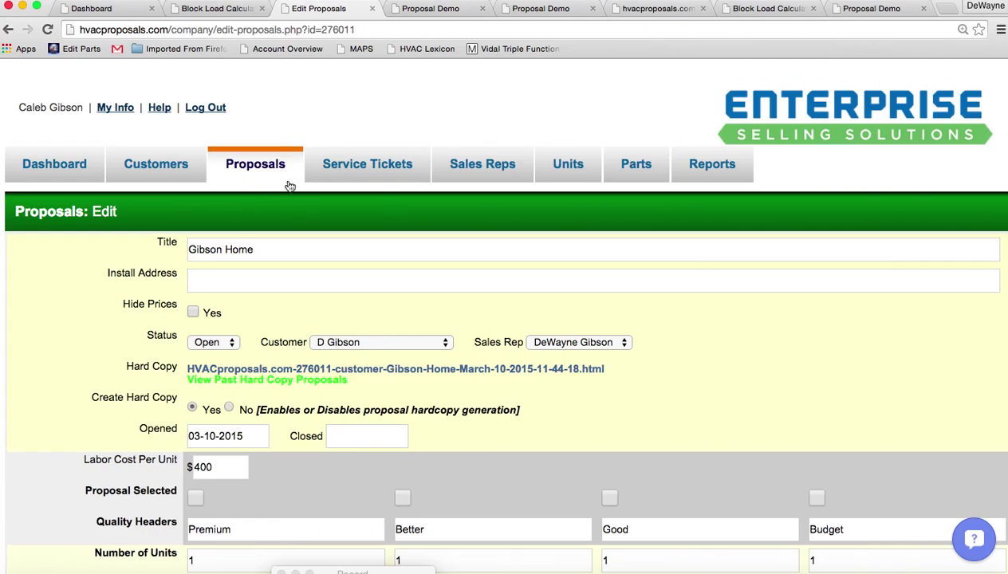
left_click(266, 163)
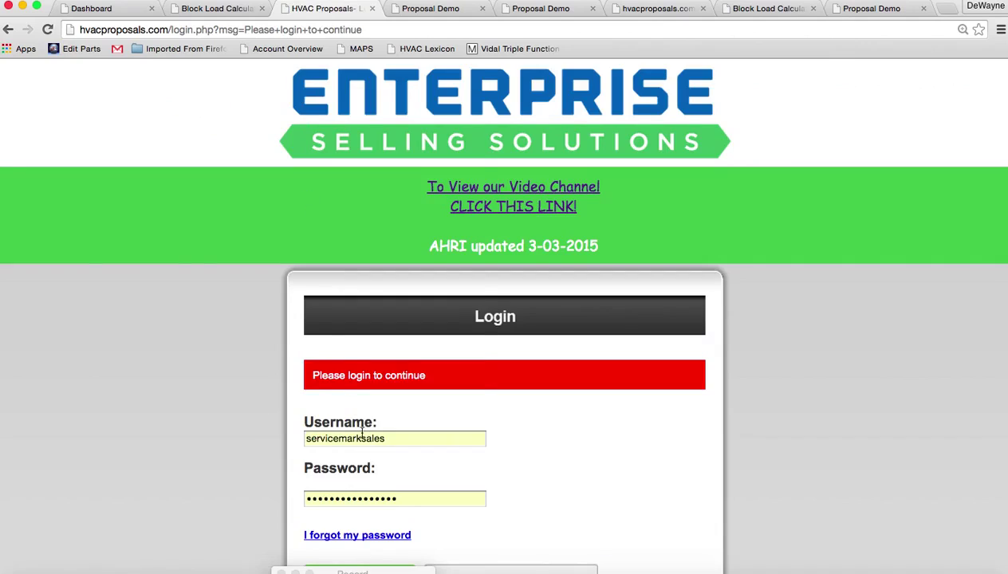
Log in with the other saved account's username and its autofilled password
left_click(391, 434)
left_click_drag(391, 435, 281, 436)
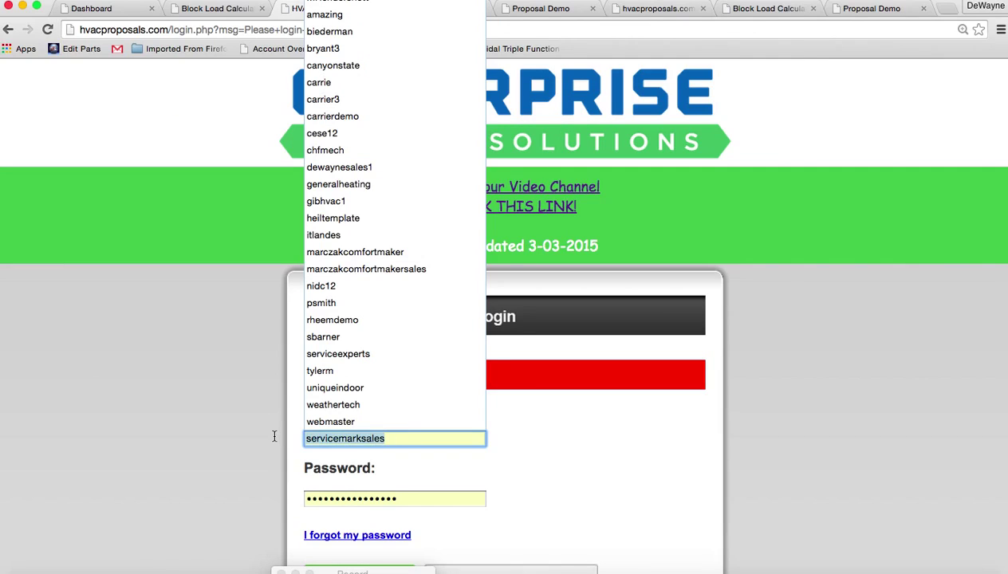
type("cese12")
key("Tab")
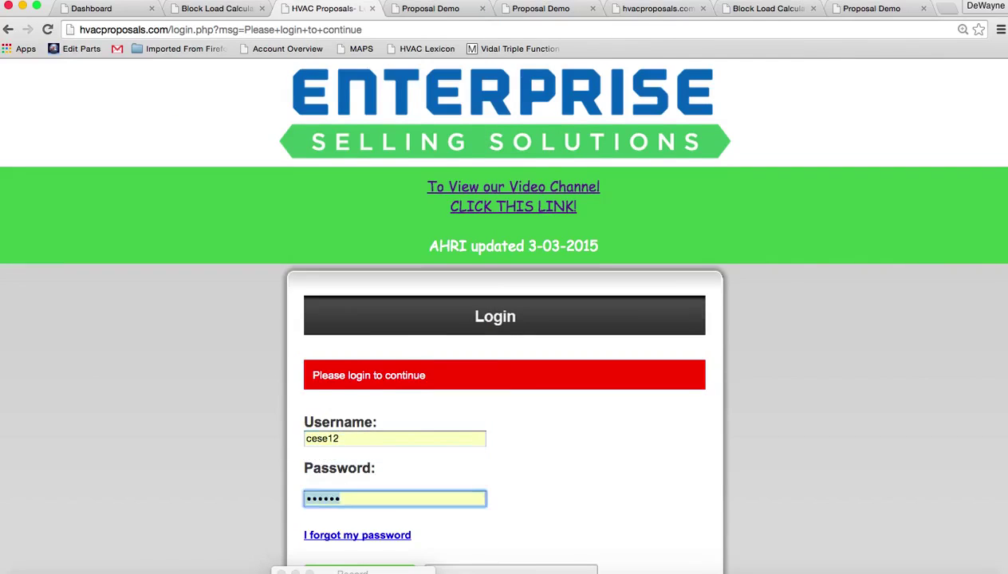
key("Tab")
key("Tab")
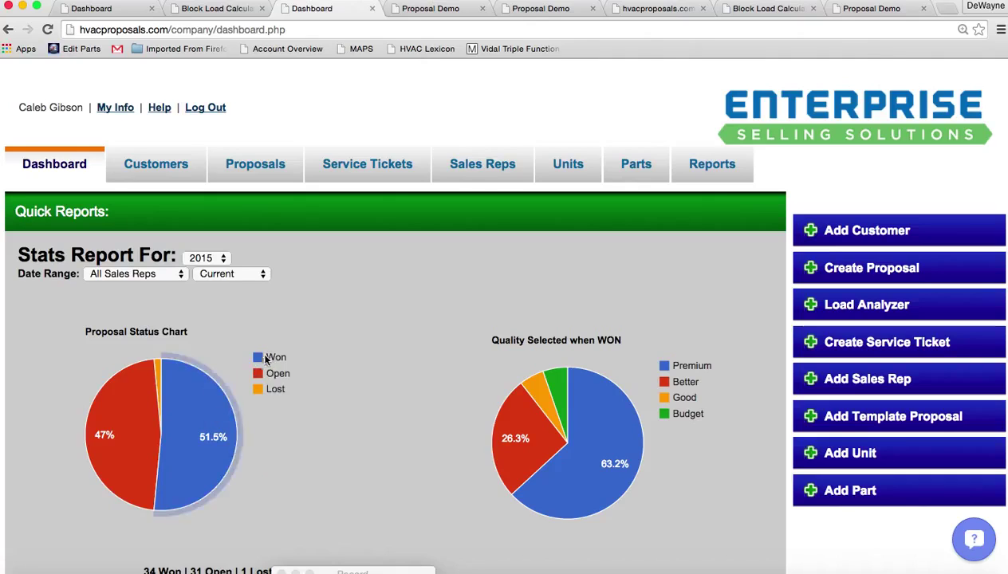
Scroll the dashboard to Sales Rep Stats (34 won, 31 open, 1 lost) and $399,882 Total Sales
scroll(360, 401, "down", 3)
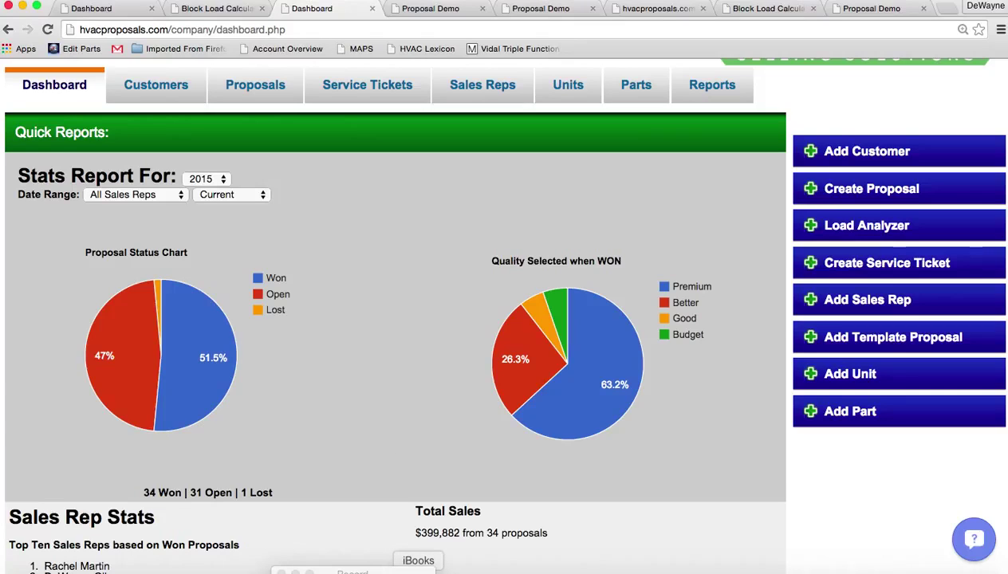
left_click(417, 573)
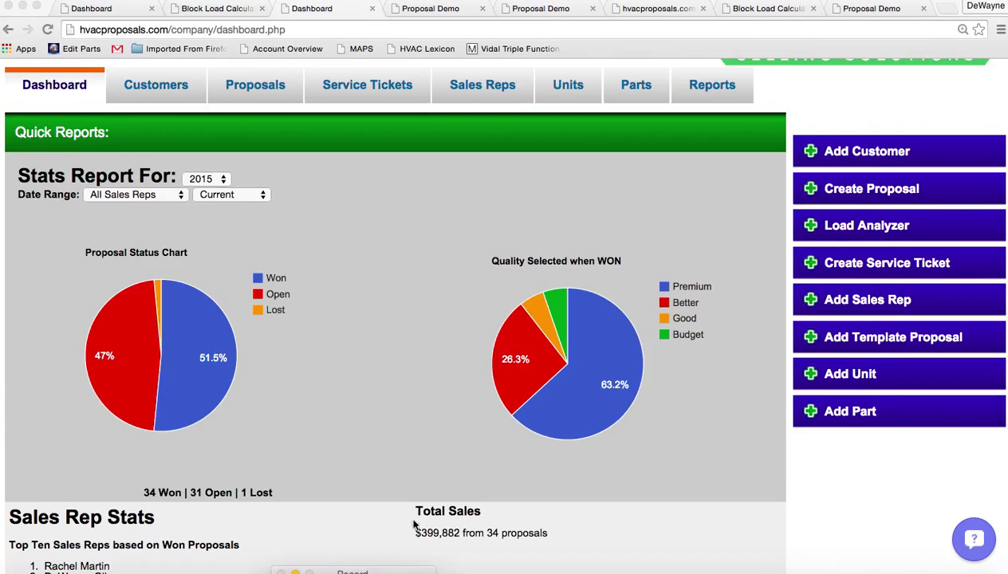